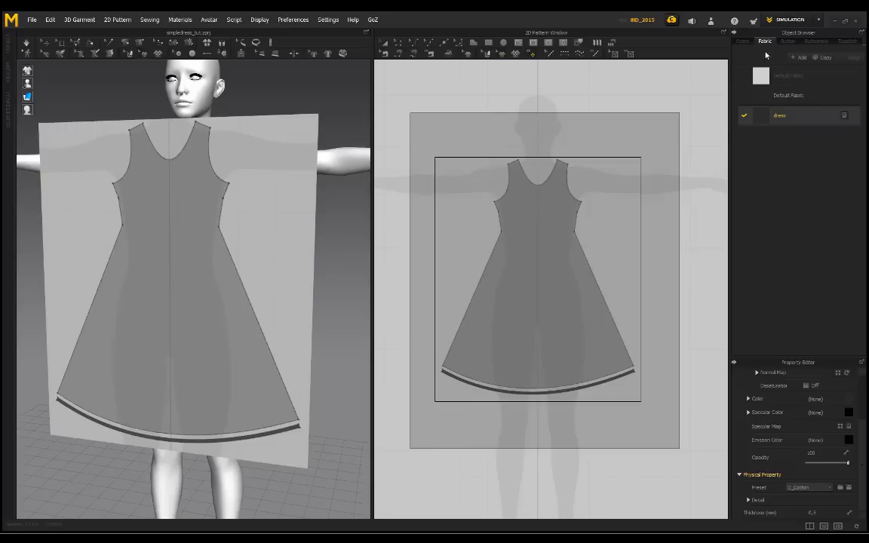
Name the second fabric dress and lower its opacity to 90.
double_click(779, 115)
key(Return)
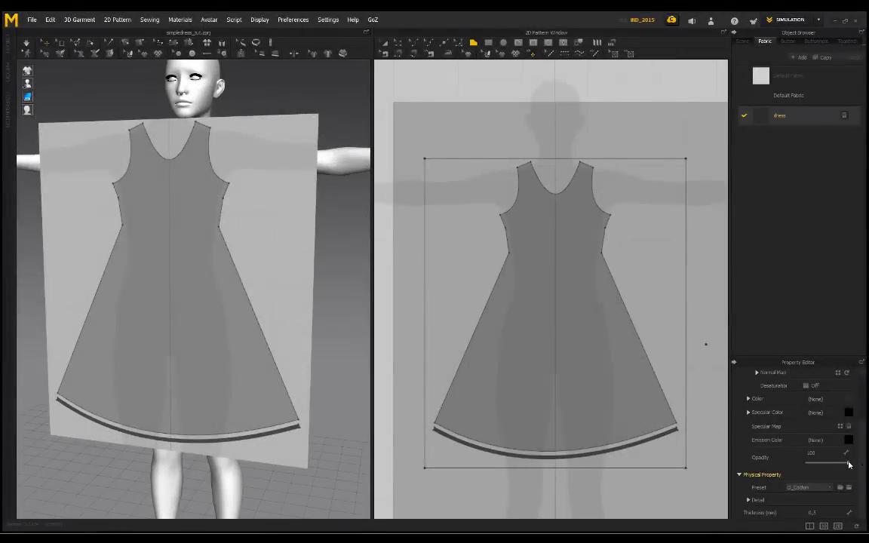
drag(848, 463, 845, 465)
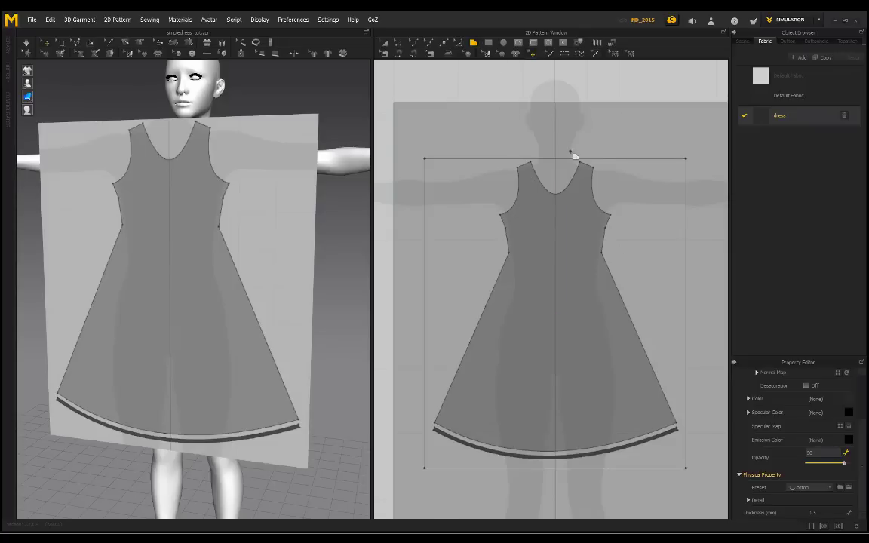
Trace one half of the dress template as a closed straight-edged polygon pattern running from the neck to the hem along the centre line.
scroll(575, 156, up, 3)
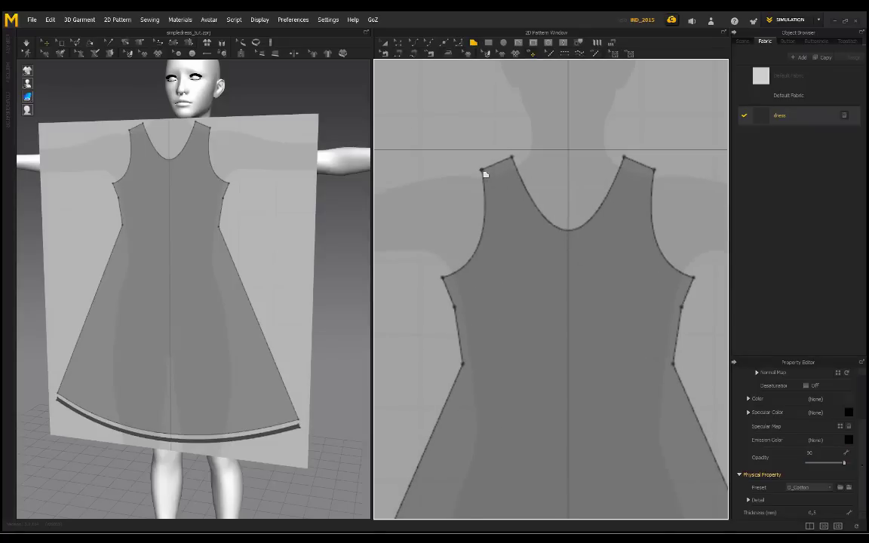
drag(512, 159, 463, 377)
click(460, 373)
middle_drag(479, 229, 461, 369)
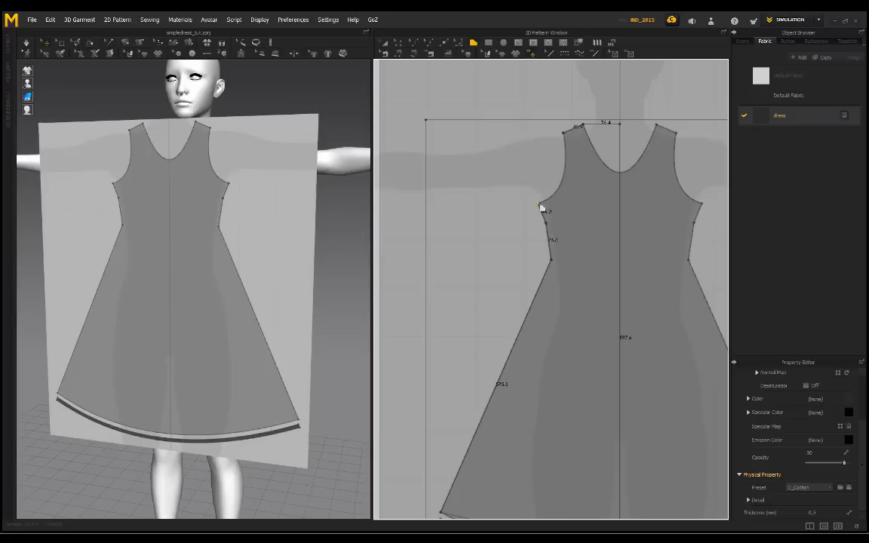
click(539, 204)
key(Return)
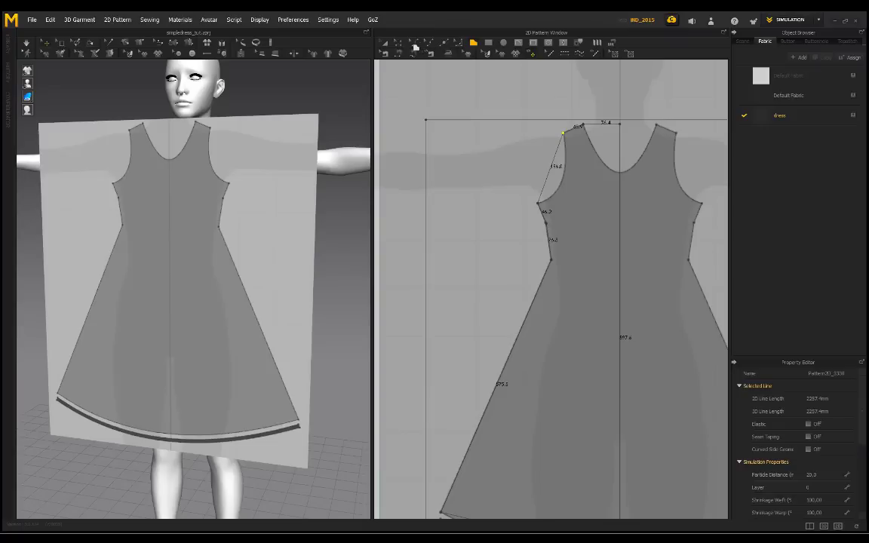
Curve the half pattern's straight armhole edge inward to follow the armhole of the template underneath.
scroll(555, 173, up, 2)
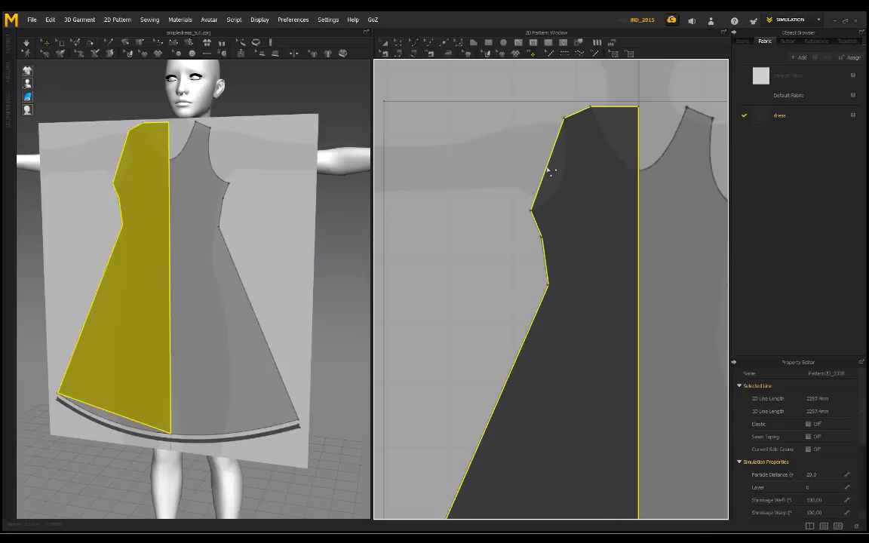
drag(549, 171, 565, 185)
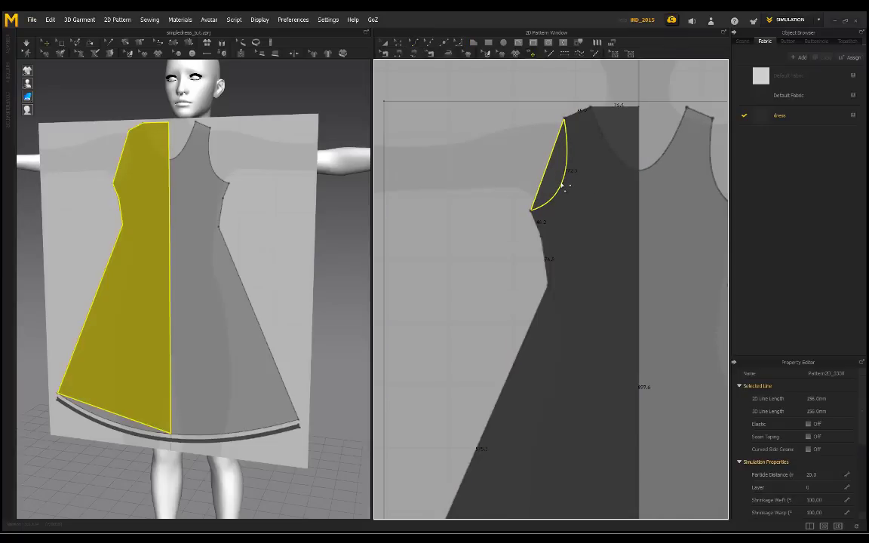
middle_drag(527, 178, 481, 158)
scroll(504, 225, down, 3)
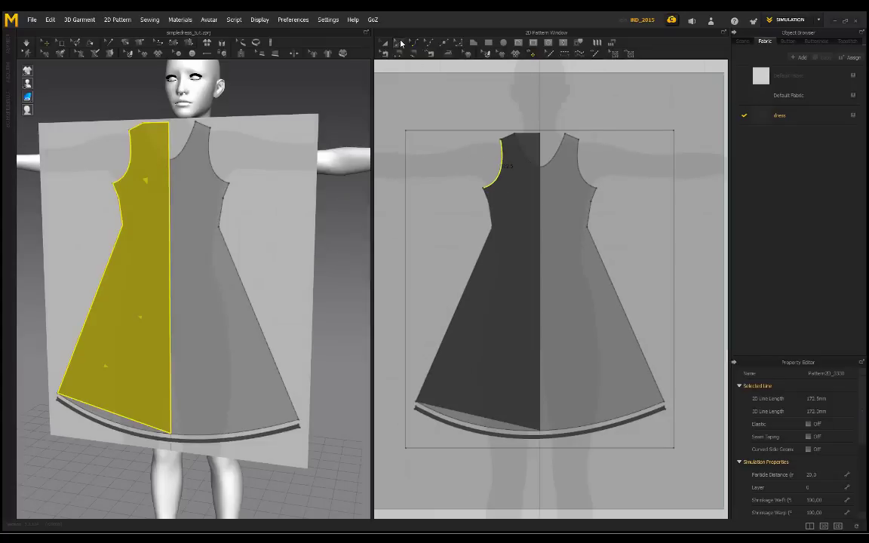
Unfold the half pattern along its vertical centre line and remove the leftover middle point on the top neck edge.
right_click(540, 225)
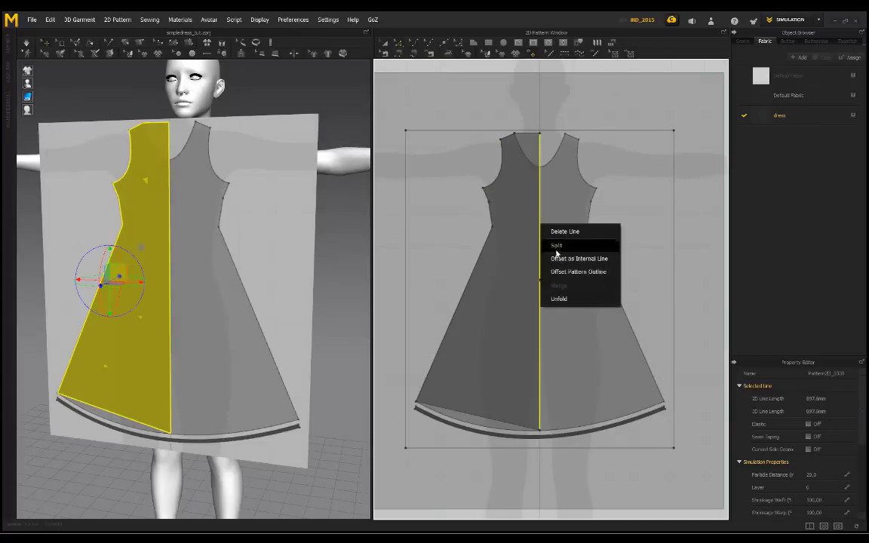
click(564, 301)
scroll(562, 151, up, 3)
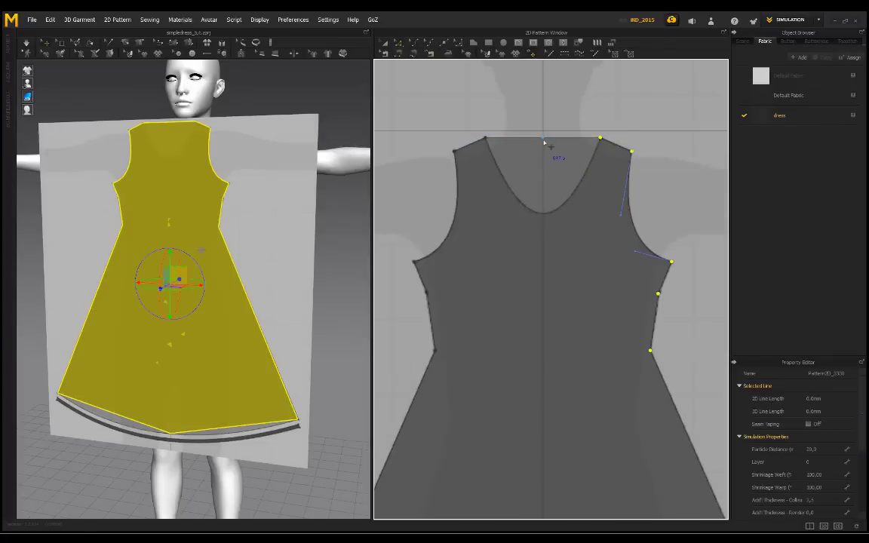
click(447, 79)
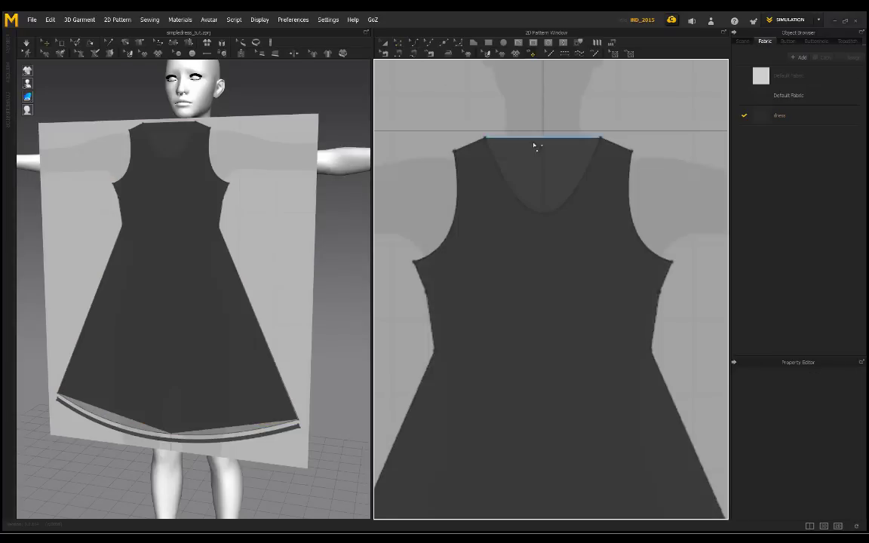
Curve the straight top neck edge downward to match the template's scooped neckline.
click(546, 215)
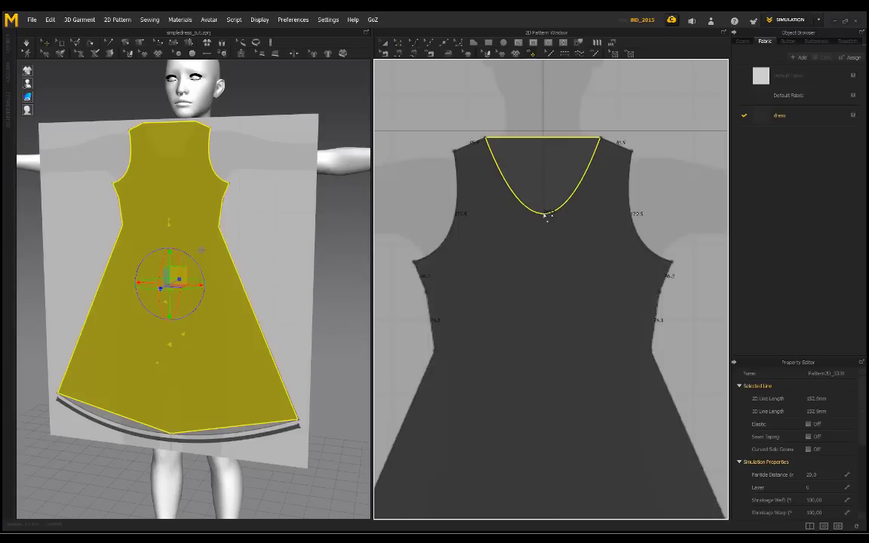
drag(488, 139, 488, 141)
scroll(557, 289, down, 1)
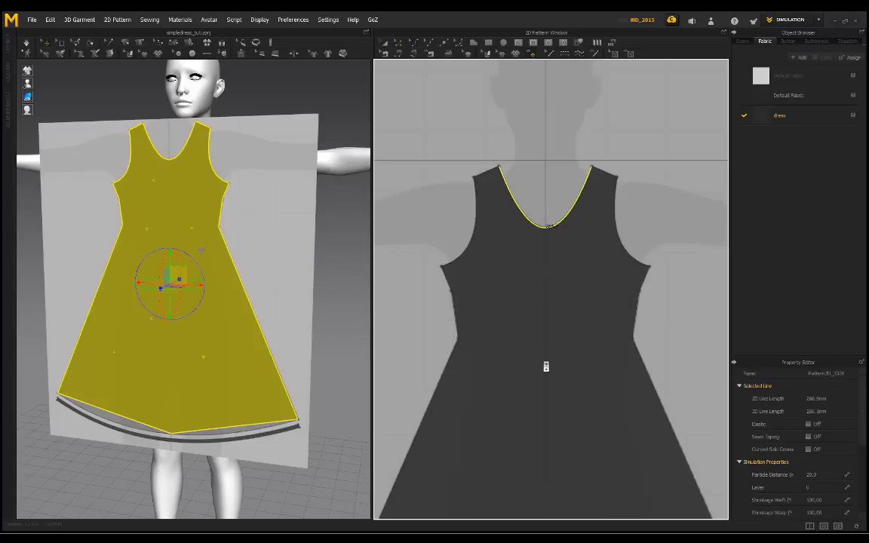
Smooth the hem's centre corner into one continuous curve and bow it downward to match the template's hem.
middle_drag(545, 364, 533, 186)
scroll(533, 186, down, 2)
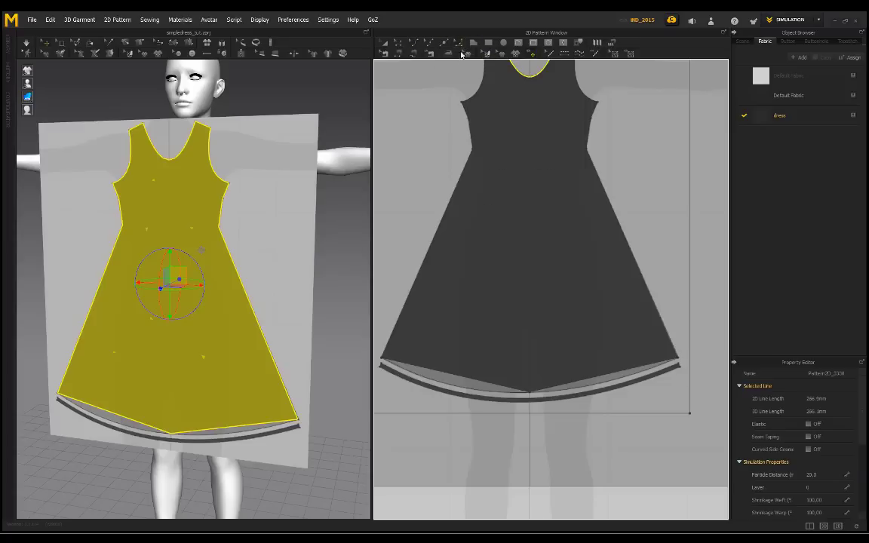
scroll(530, 398, up, 4)
scroll(534, 394, down, 3)
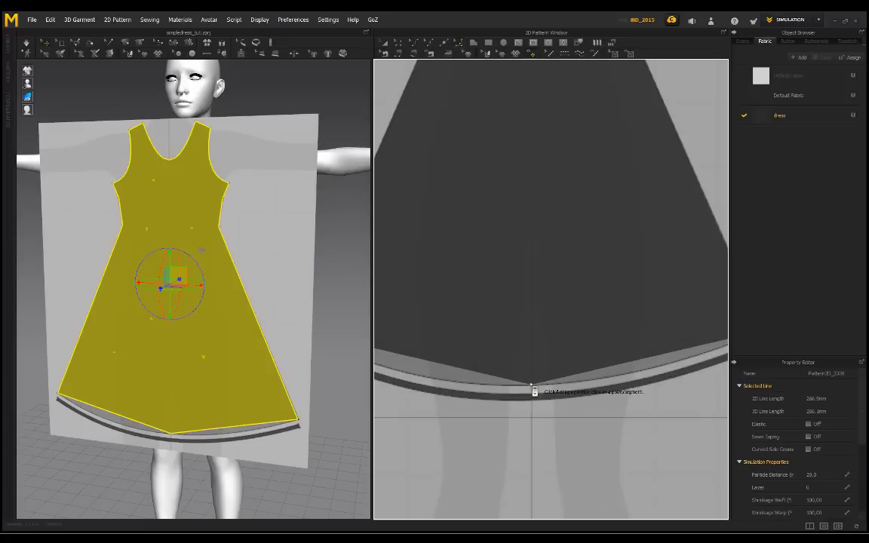
click(530, 386)
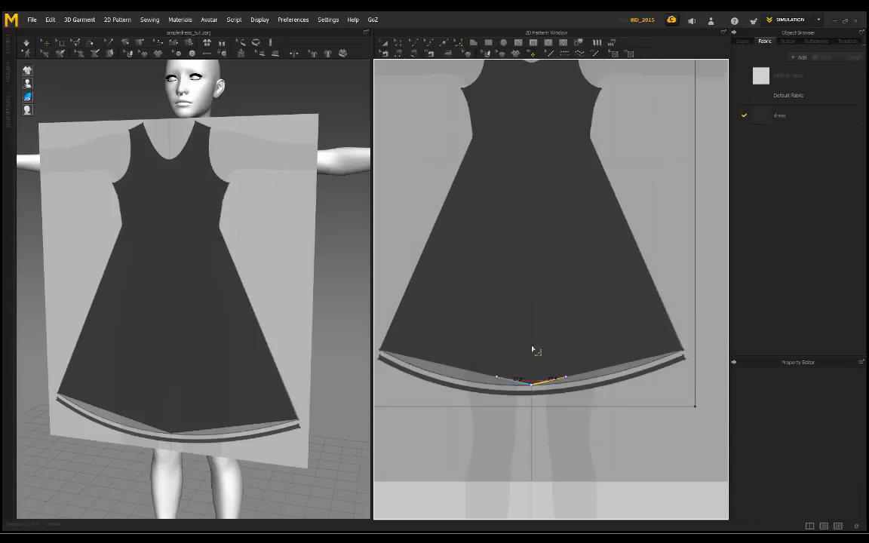
drag(526, 262, 526, 251)
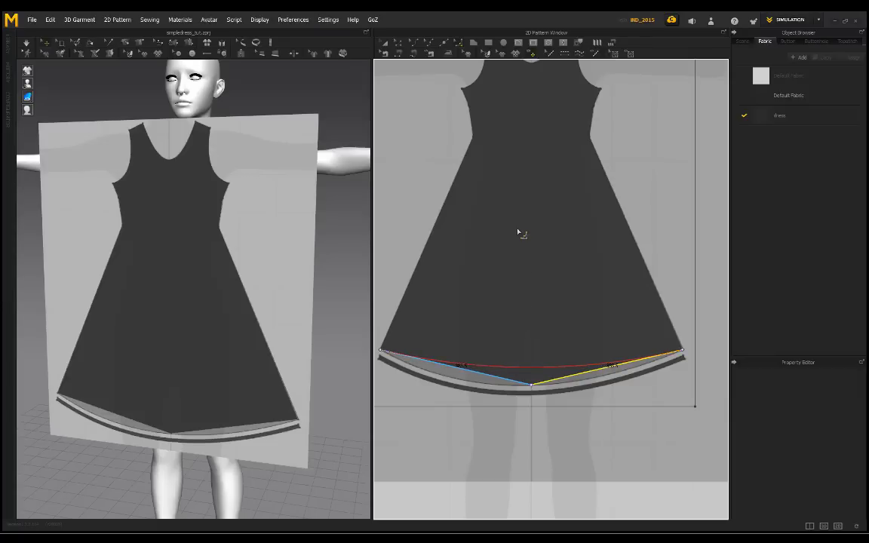
key(ctrl+z)
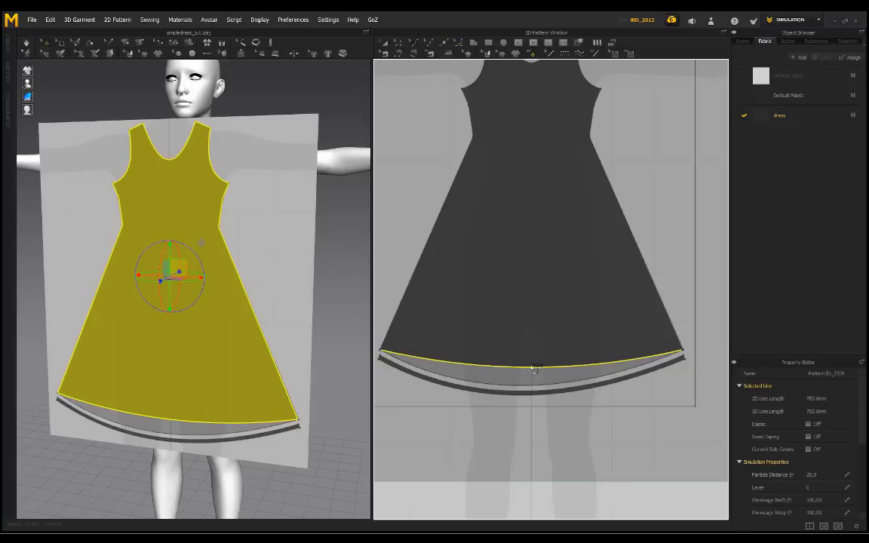
drag(534, 370, 527, 410)
scroll(481, 163, down, 5)
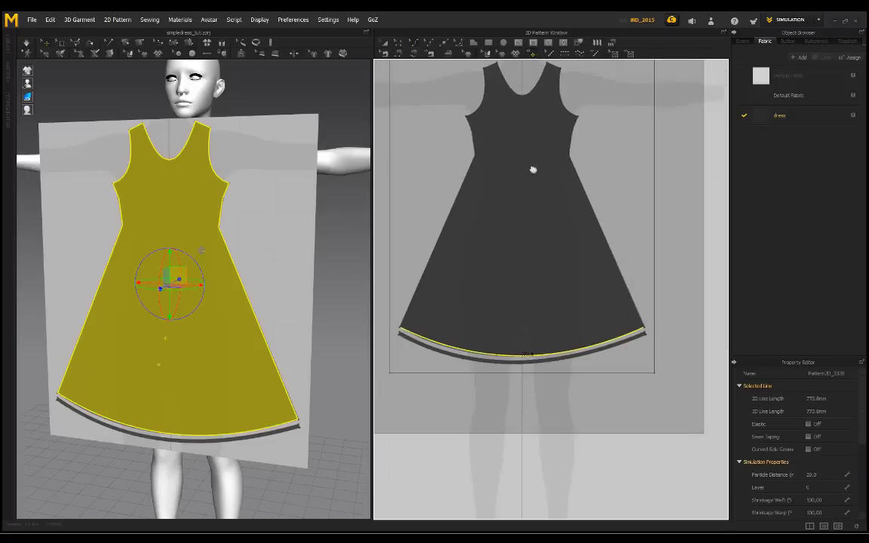
Delete the rectangular template pattern behind the traced dress, along with its internal shapes.
click(385, 44)
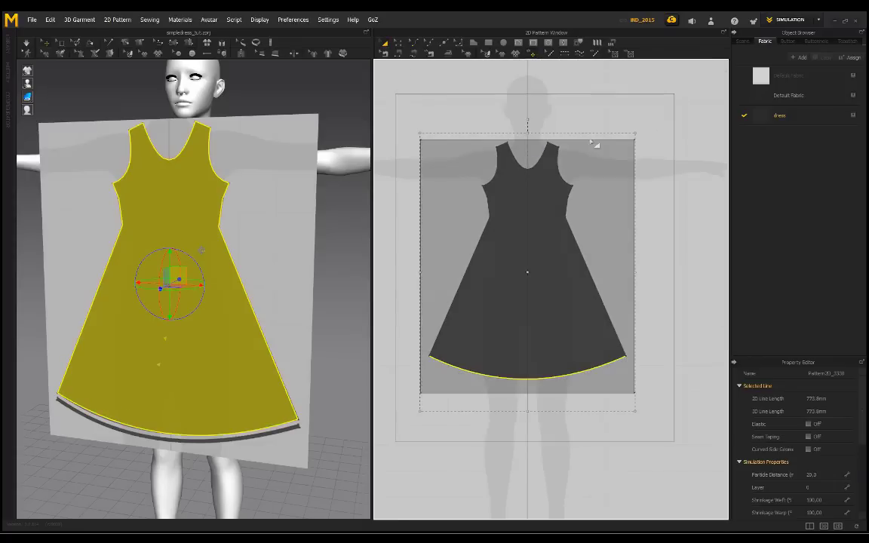
click(629, 156)
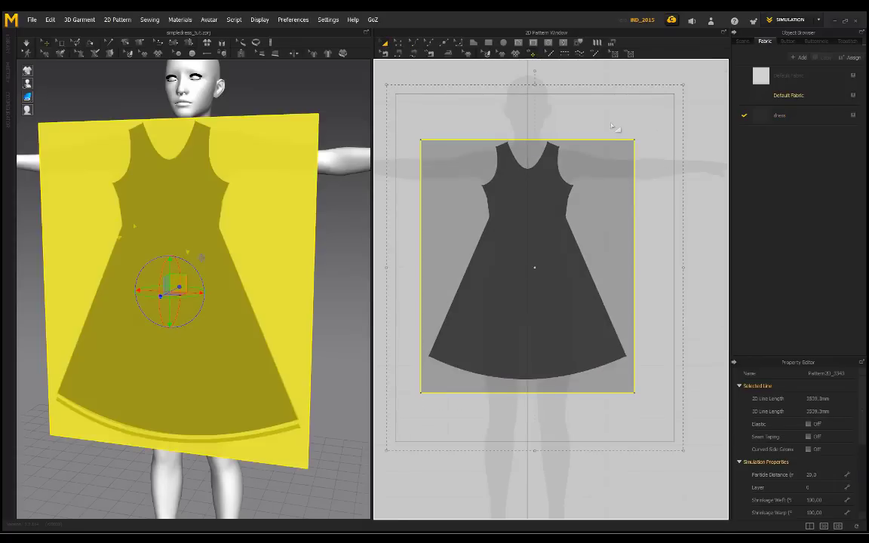
key(Delete)
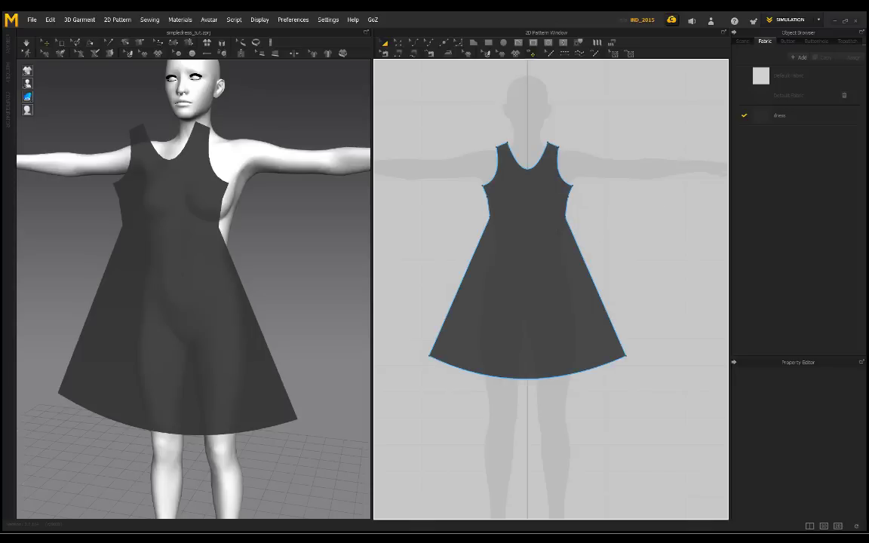
Clone the dress front as a Symmetric Pattern (with Sewing) and place the copy level beside the original in the 2D pattern view.
click(201, 249)
right_click(543, 242)
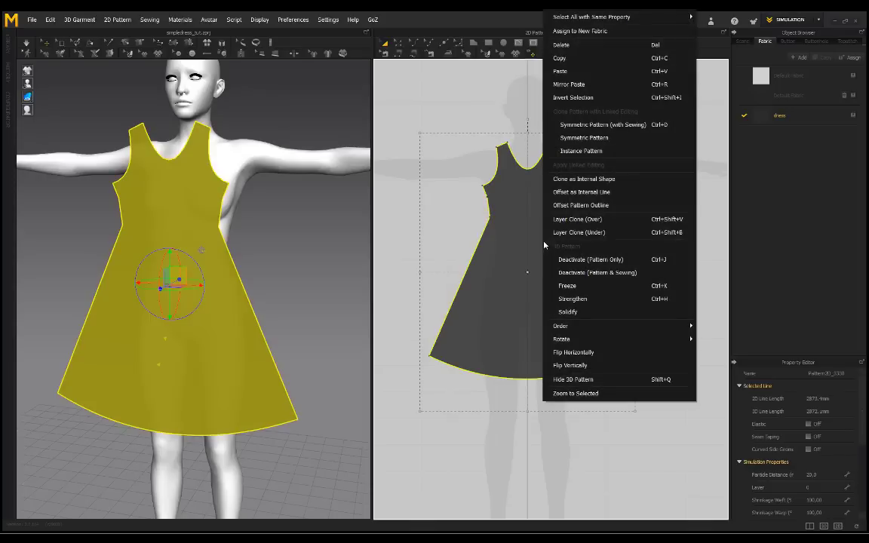
click(568, 123)
scroll(600, 217, down, 3)
middle_drag(600, 218, 491, 205)
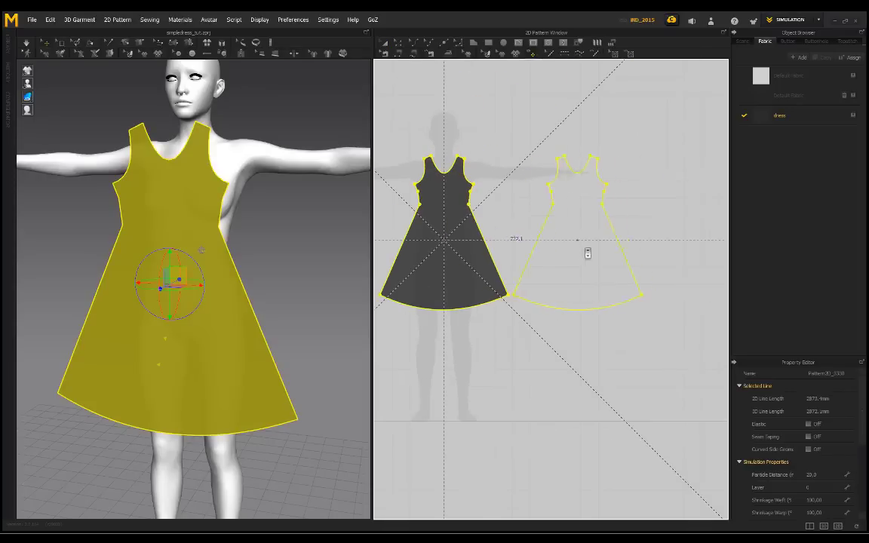
click(598, 252)
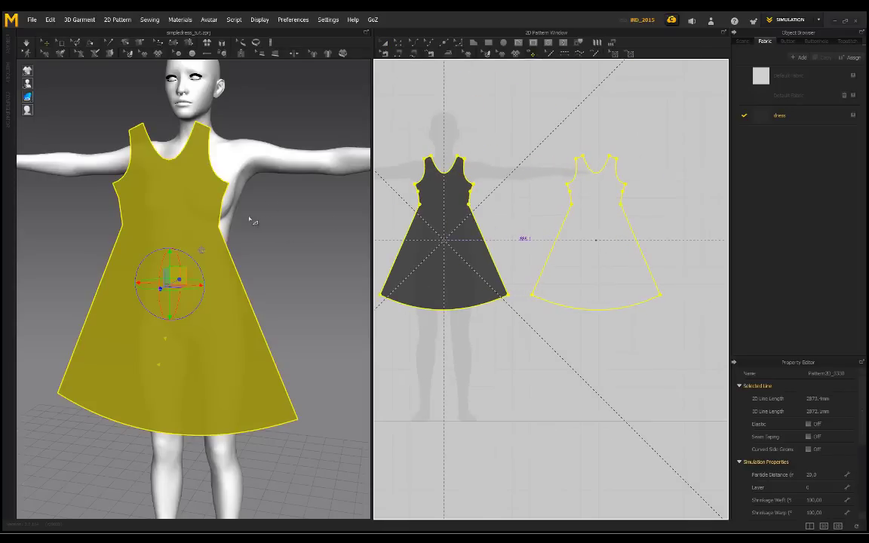
Move the cloned dress piece behind the avatar in the 3D view to serve as the back panel.
right_drag(249, 218, 248, 228)
scroll(260, 245, down, 3)
middle_drag(263, 250, 186, 257)
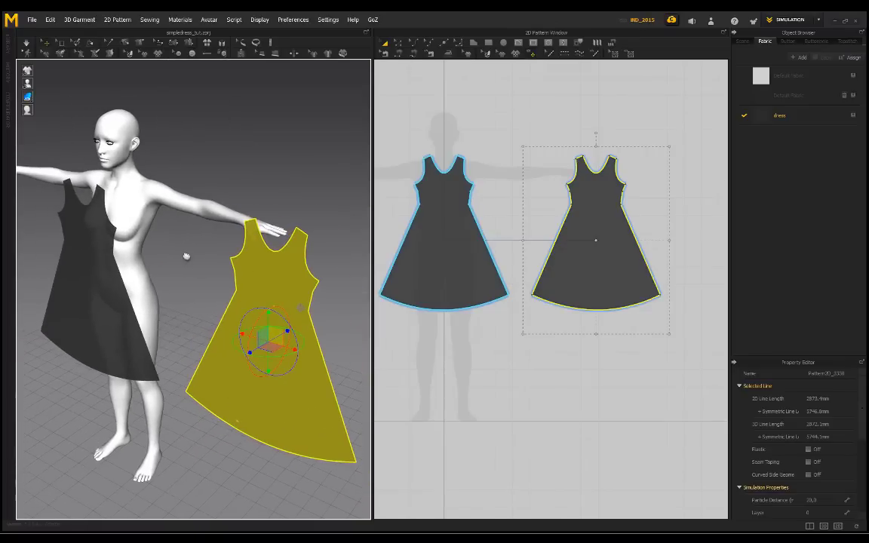
right_click(229, 325)
click(353, 203)
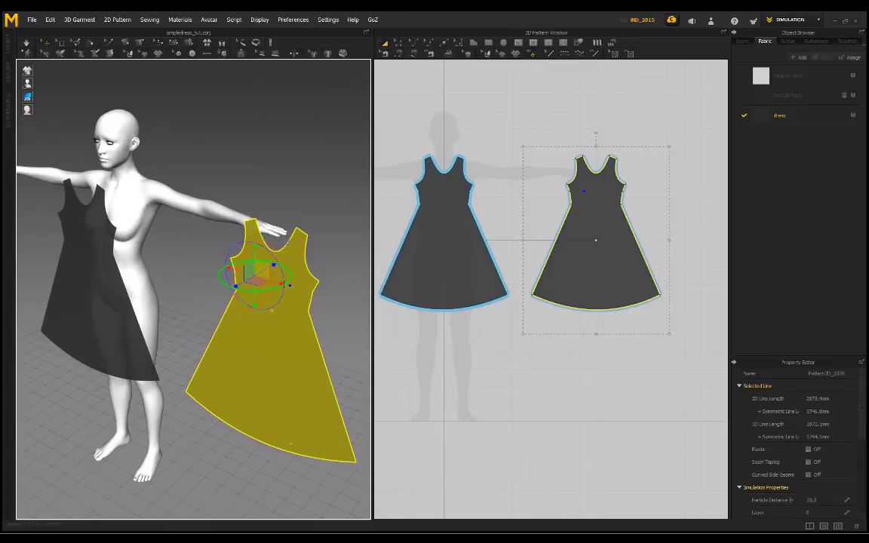
drag(247, 262, 77, 210)
right_drag(171, 269, 113, 260)
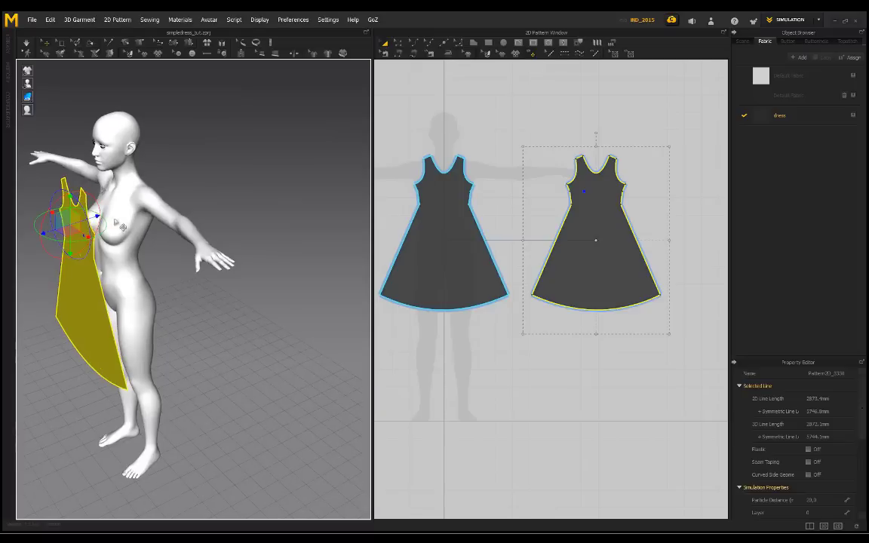
drag(96, 216, 186, 195)
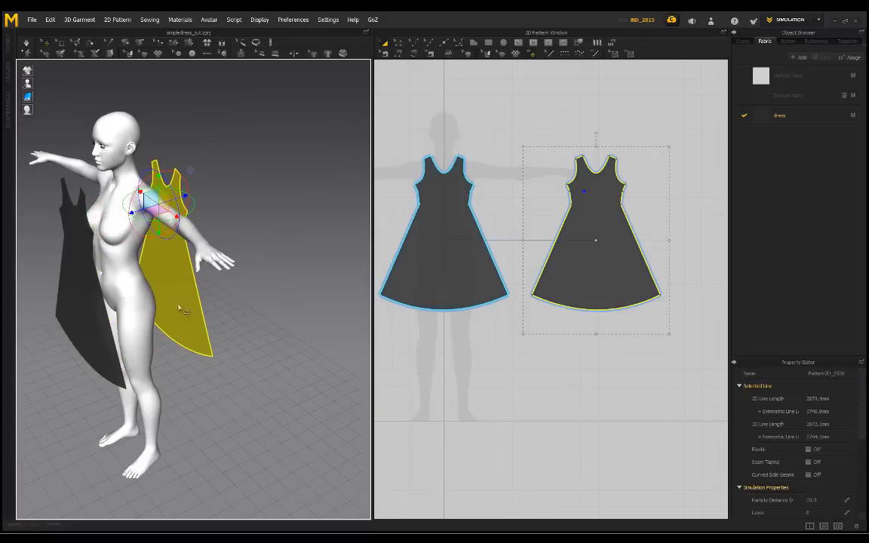
middle_drag(211, 317, 283, 336)
click(283, 335)
mouse_move(283, 335)
right_down()
mouse_move(302, 335)
mouse_move(269, 343)
right_up()
Sew both shoulder edges of the front dress pattern to the corresponding shoulder edges of the back pattern.
scroll(456, 272, up, 5)
scroll(469, 108, down, 5)
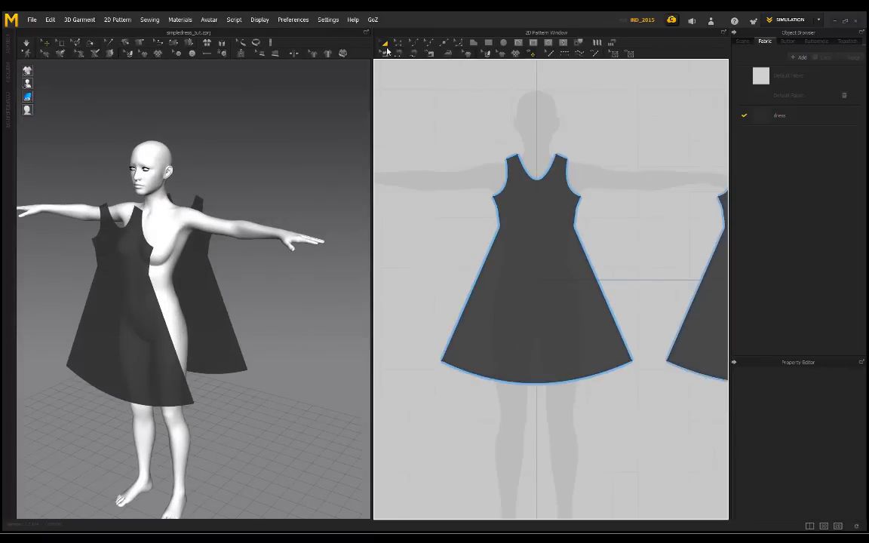
click(398, 55)
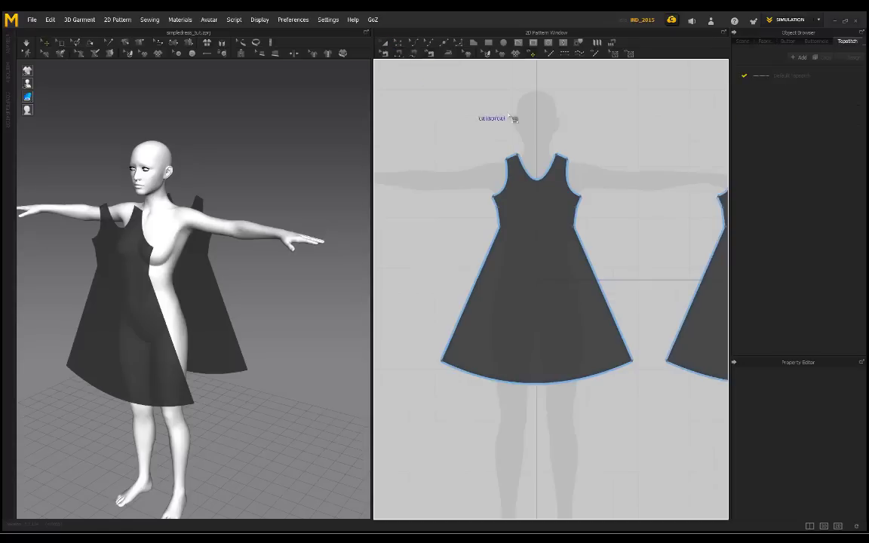
scroll(456, 160, up, 2)
middle_drag(658, 190, 482, 189)
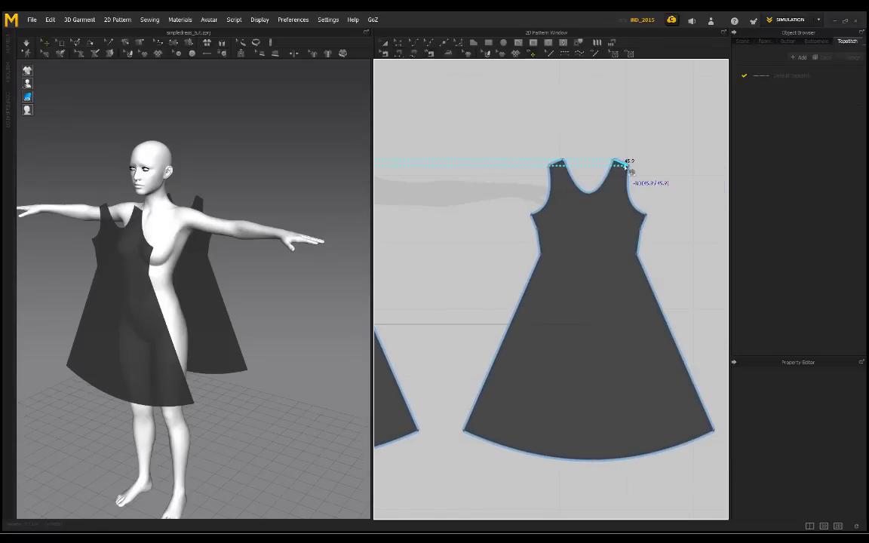
scroll(414, 199, down, 2)
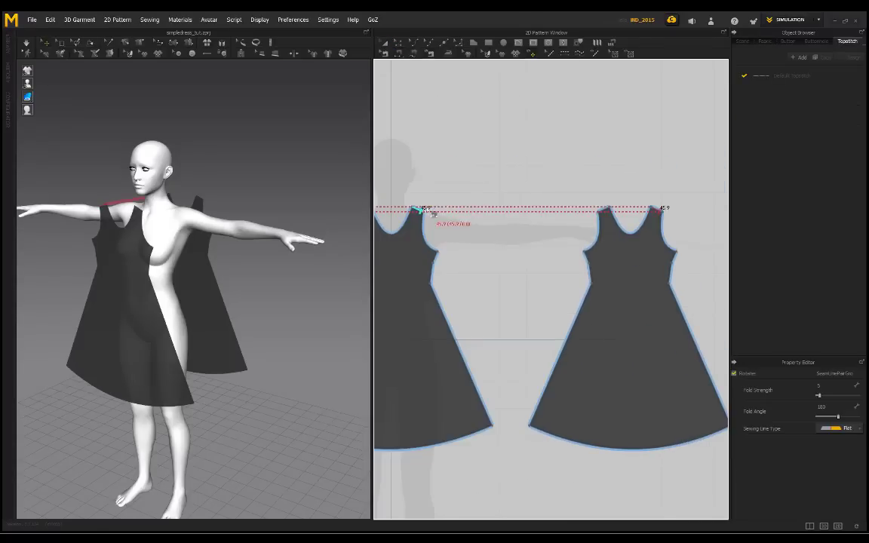
click(415, 208)
scroll(518, 272, down, 2)
Try to sew only the skirt segment of the front panel's outer side edge to the matching segment of the back panel.
click(411, 273)
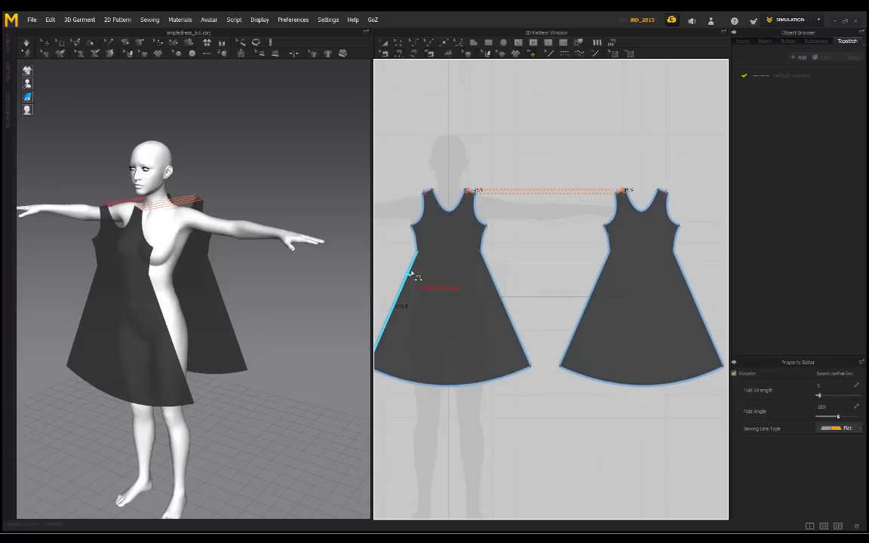
click(682, 273)
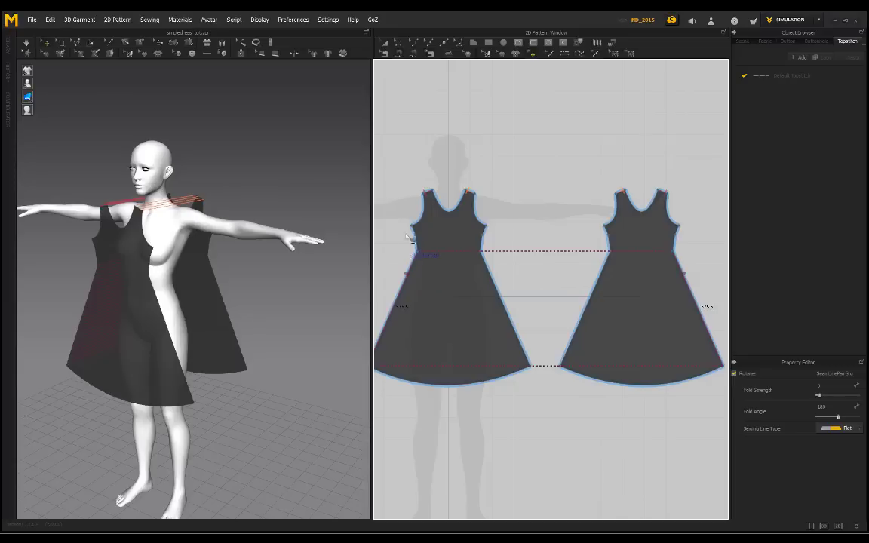
scroll(411, 279, up, 3)
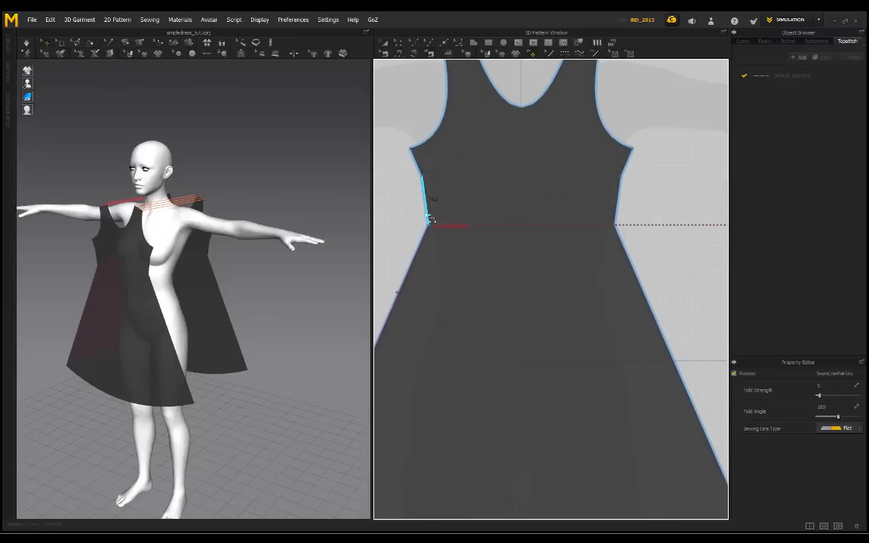
scroll(402, 247, down, 2)
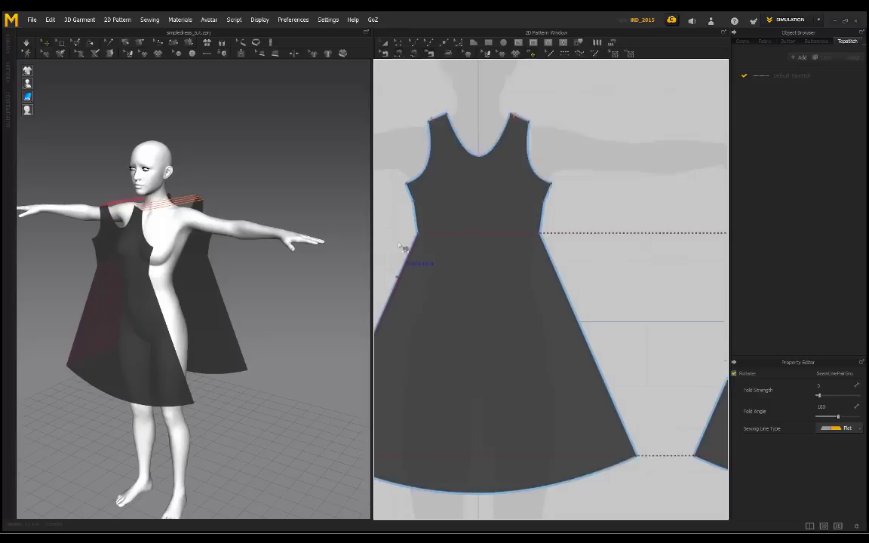
scroll(402, 247, down, 1)
Free-sew the front panel's outer side edge to the back panel's outer side edge, running between underarm point and hem corner.
click(413, 54)
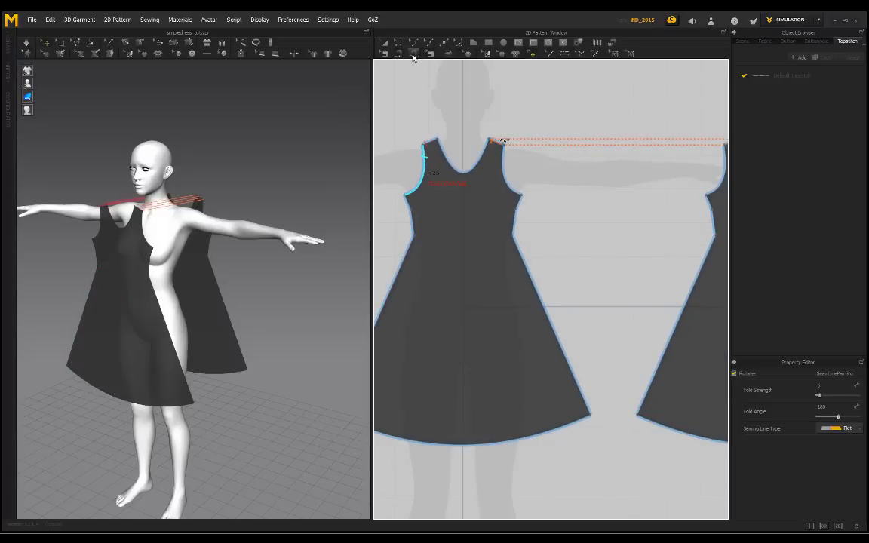
middle_drag(405, 157, 437, 135)
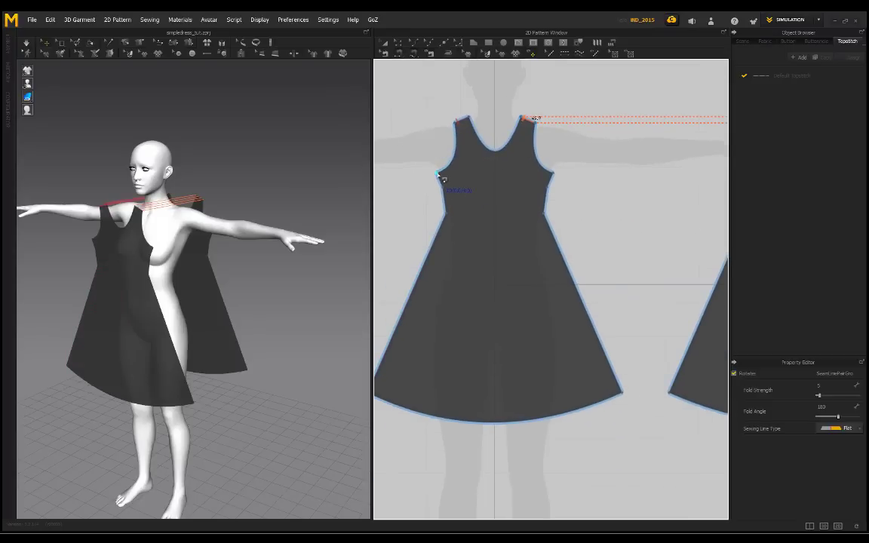
click(437, 174)
scroll(414, 272, down, 1)
middle_drag(414, 272, 423, 198)
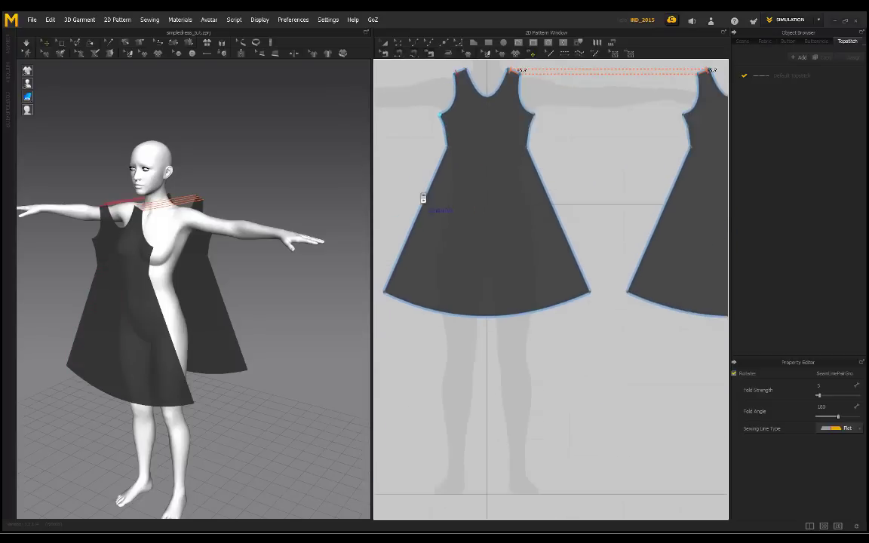
click(386, 293)
middle_drag(564, 178, 413, 246)
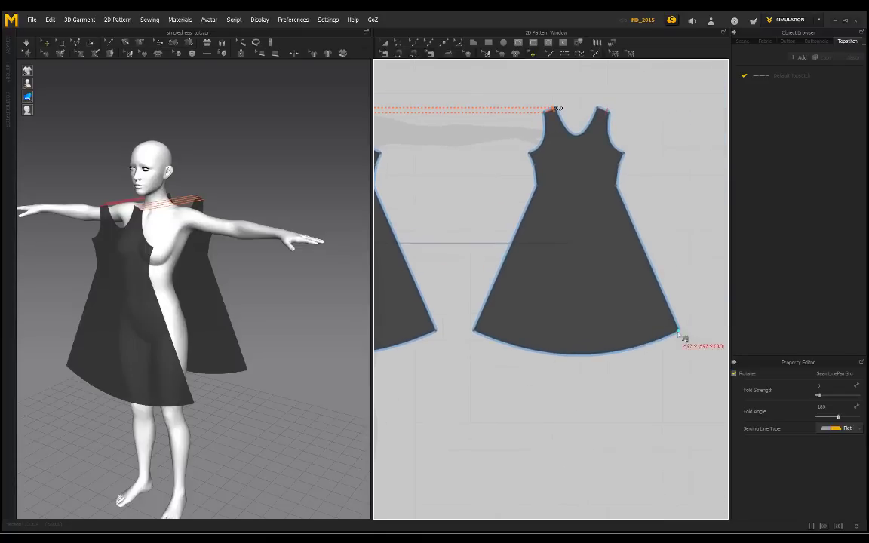
click(623, 154)
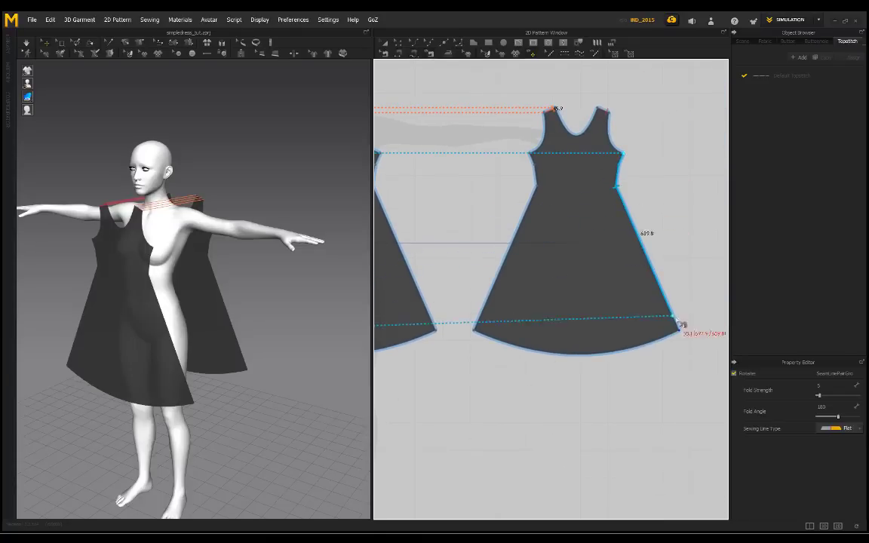
click(626, 173)
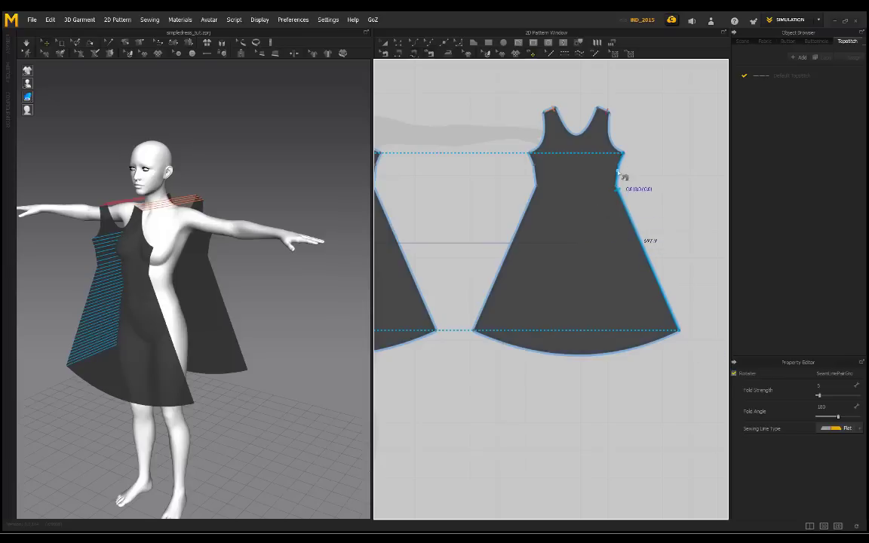
Free-sew the facing side edges of the front and back panels together, from underarm point to hem corner.
middle_drag(434, 234, 551, 241)
click(496, 160)
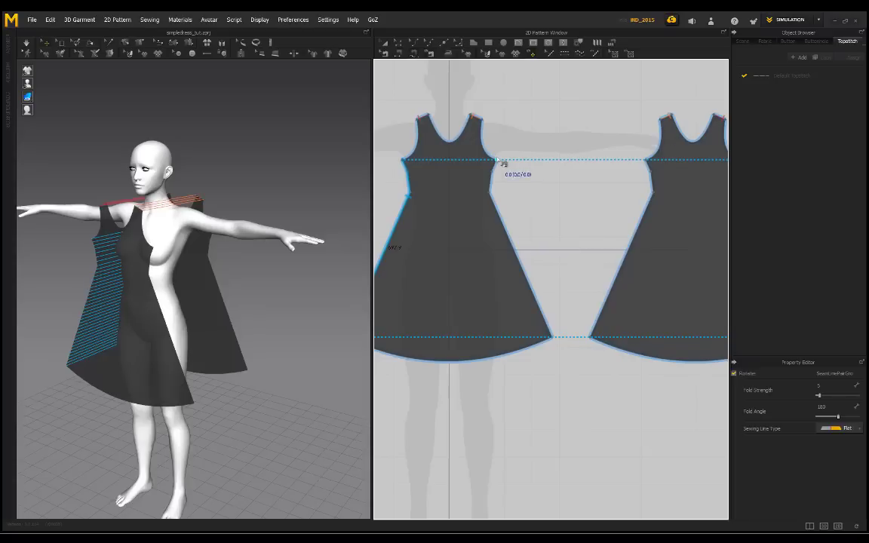
click(554, 339)
click(647, 161)
Undo the first drape, select both dress panels and simulate again to drape the dress on the avatar.
right_drag(244, 254, 225, 239)
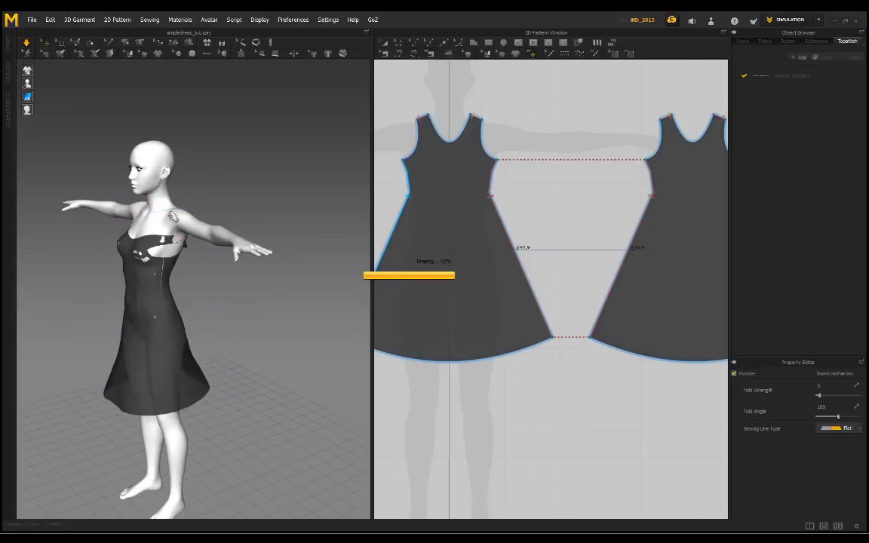
key(ctrl+z)
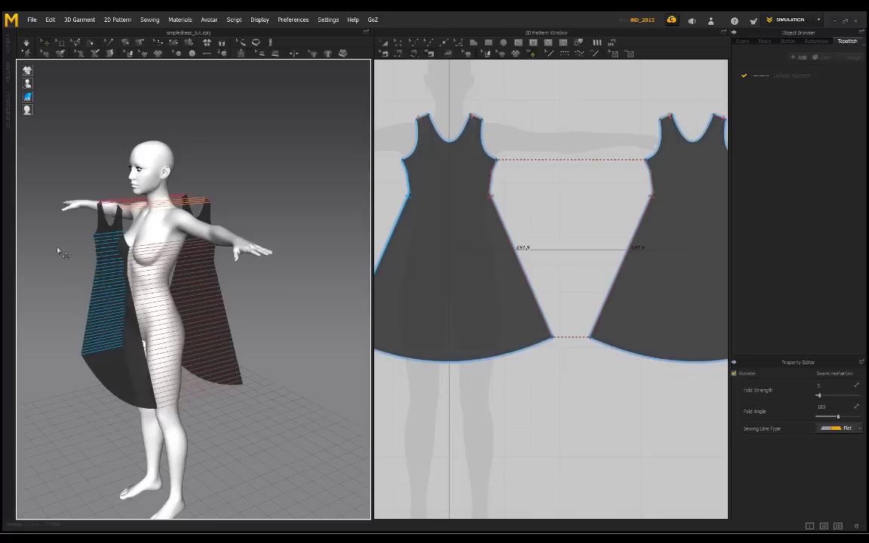
click(114, 213)
shift+click(195, 210)
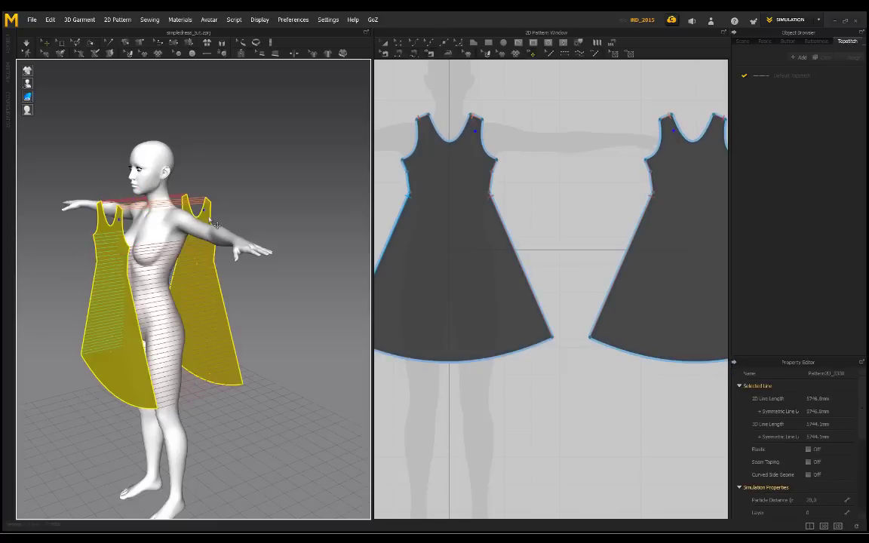
key(space)
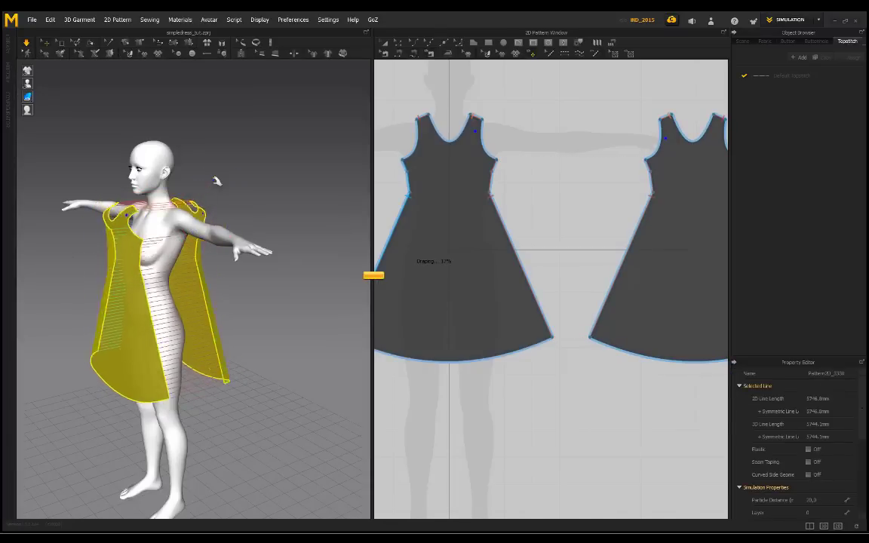
click(204, 311)
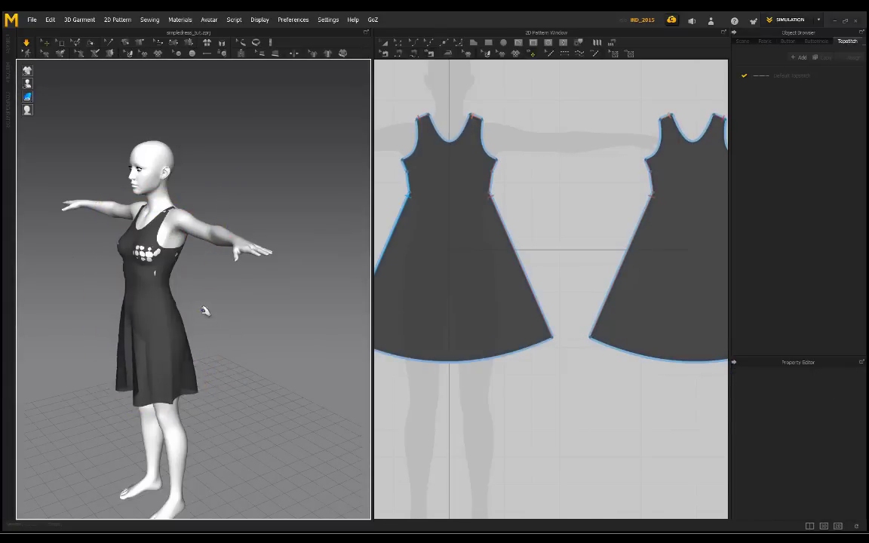
right_drag(205, 311, 425, 272)
Raise the opacity of the "dress" fabric to its maximum.
click(765, 40)
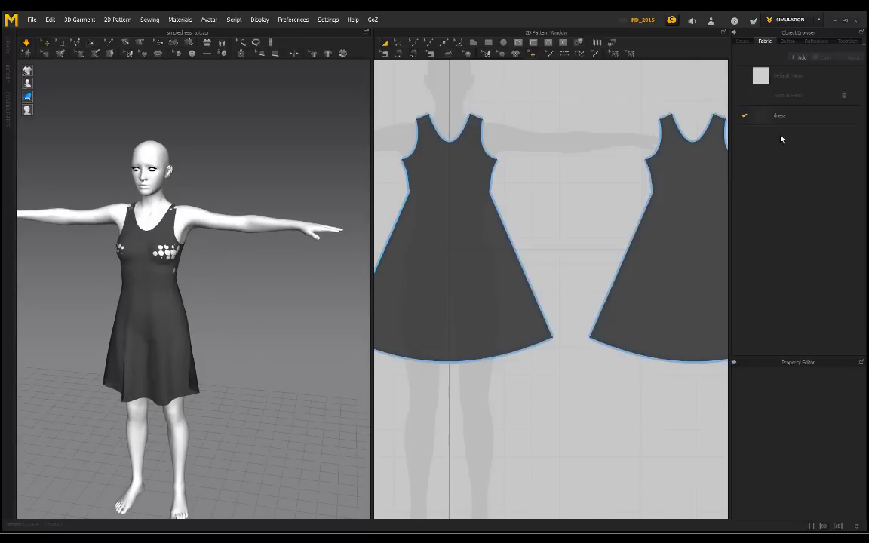
click(769, 117)
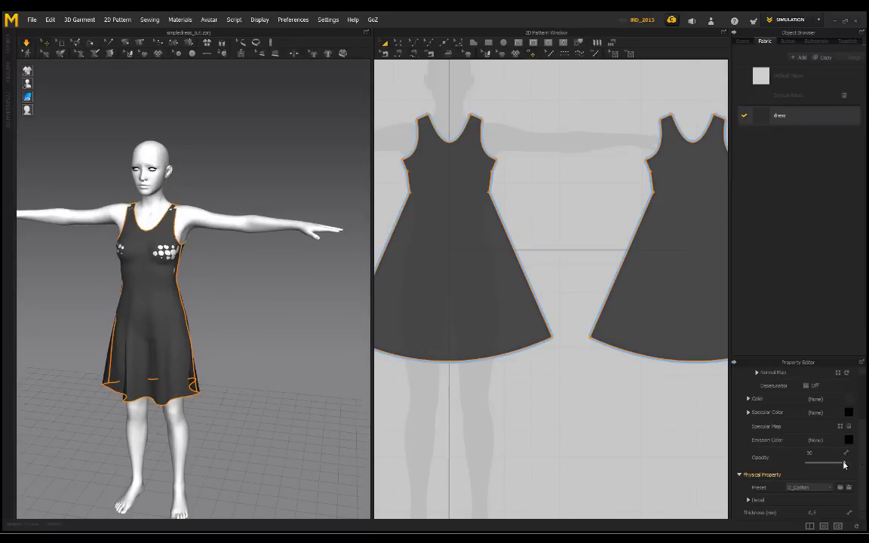
drag(844, 464, 861, 465)
click(226, 287)
Examine the draped dress from several angles, checking the chest and shoulder areas for skin poking through.
right_drag(179, 285, 160, 243)
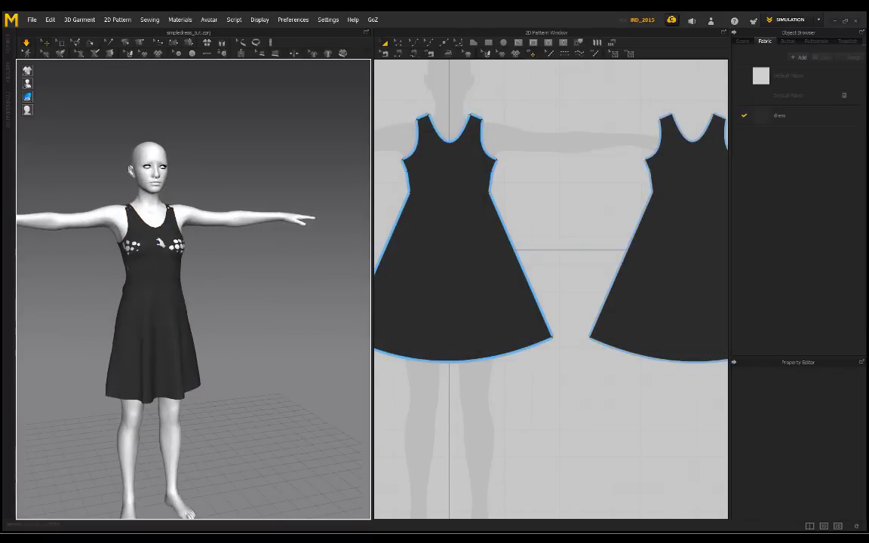
scroll(219, 245, up, 5)
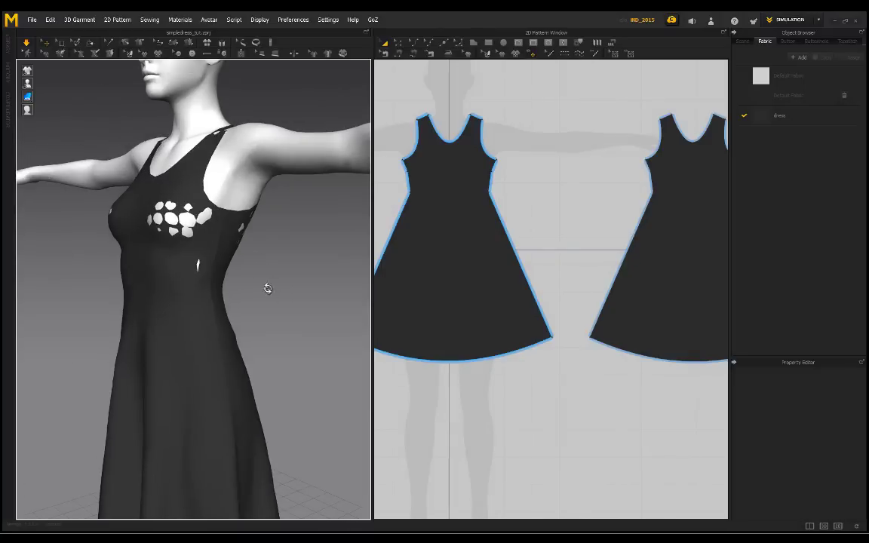
right_drag(268, 288, 252, 306)
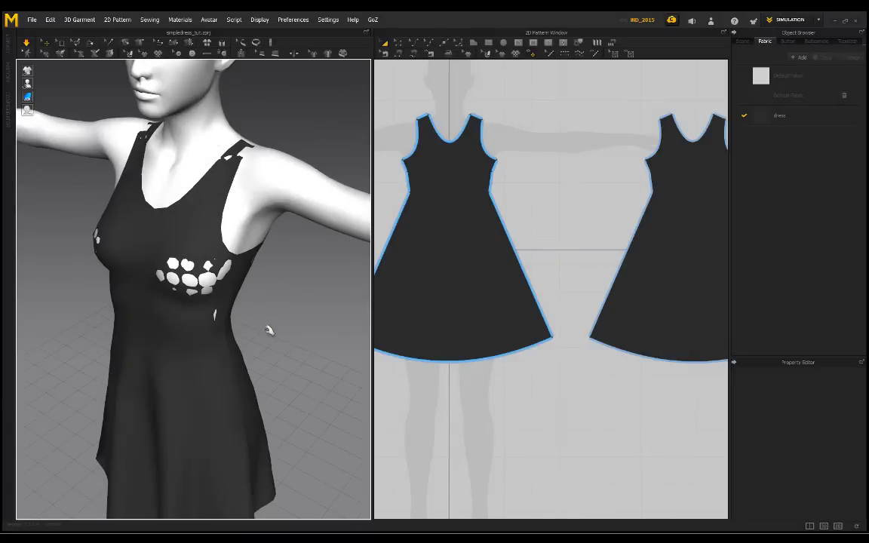
scroll(275, 302, down, 3)
right_drag(283, 272, 187, 214)
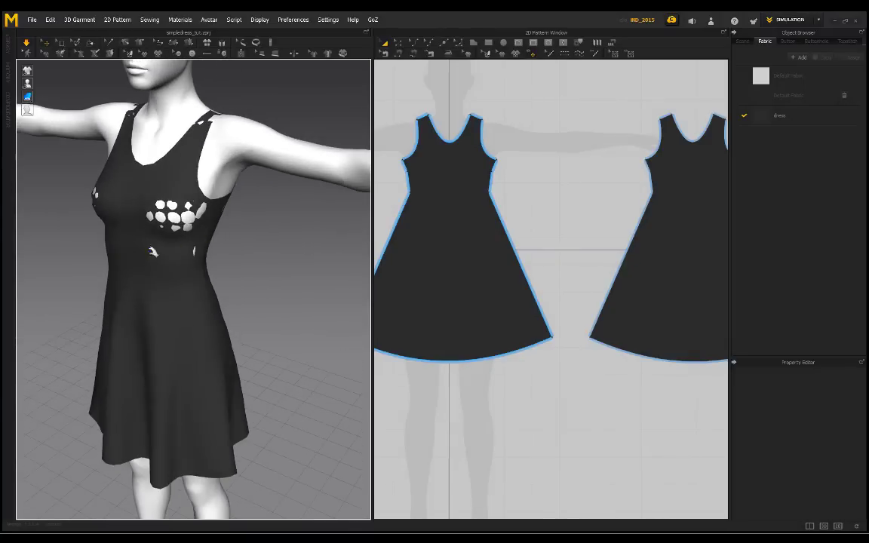
scroll(153, 251, down, 1)
middle_drag(237, 214, 256, 243)
right_drag(256, 243, 278, 310)
Select both the front and back dress patterns and set their particle distance to 15.
click(433, 284)
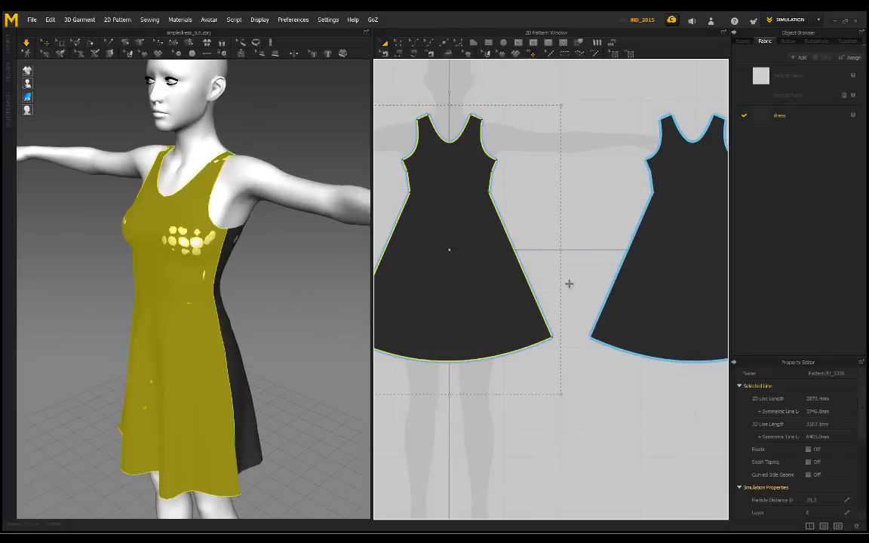
shift+click(677, 285)
scroll(254, 301, down, 1)
middle_drag(254, 294, 224, 270)
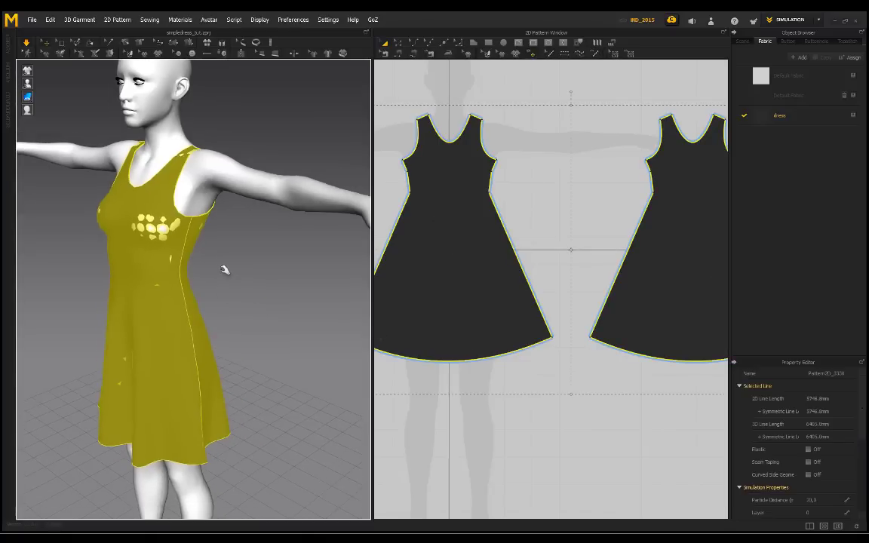
right_drag(224, 269, 236, 264)
scroll(789, 460, down, 3)
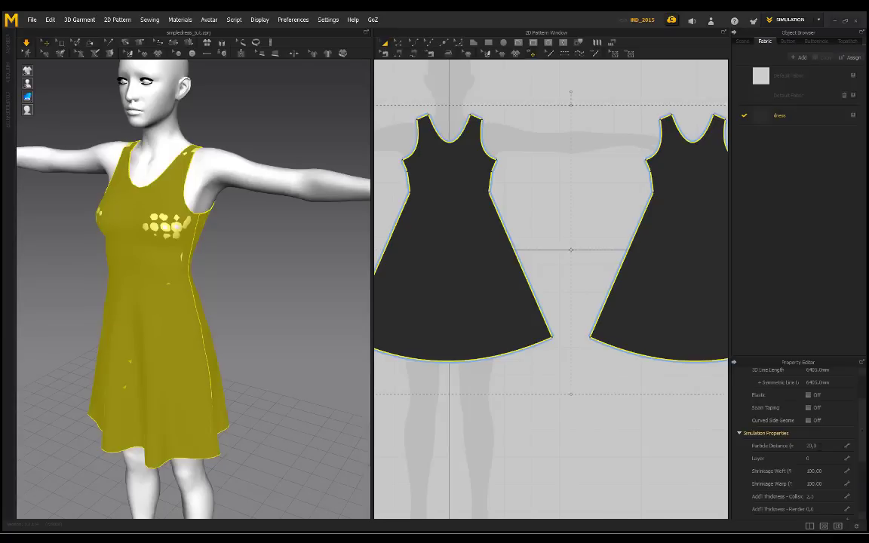
click(819, 446)
text(15)
key(Return)
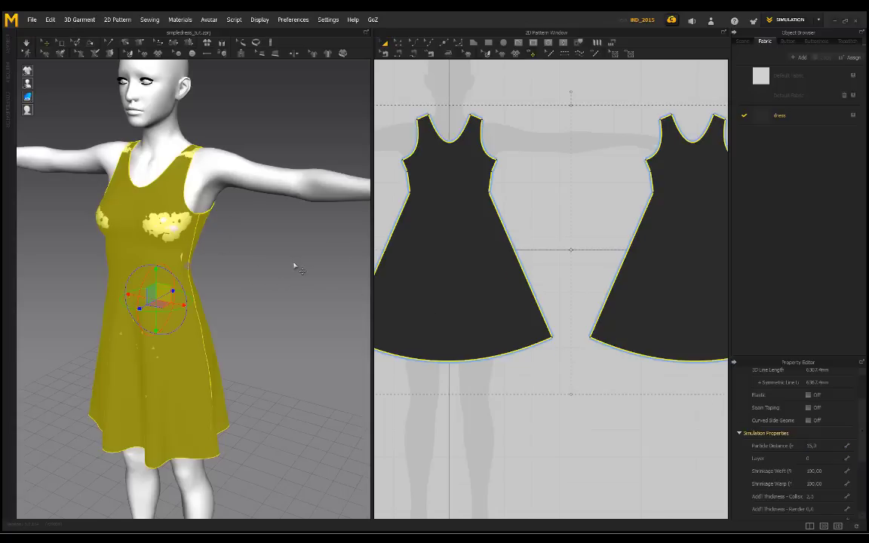
Simulate the refined dress so it settles on the avatar, and deselect the panels.
key(space)
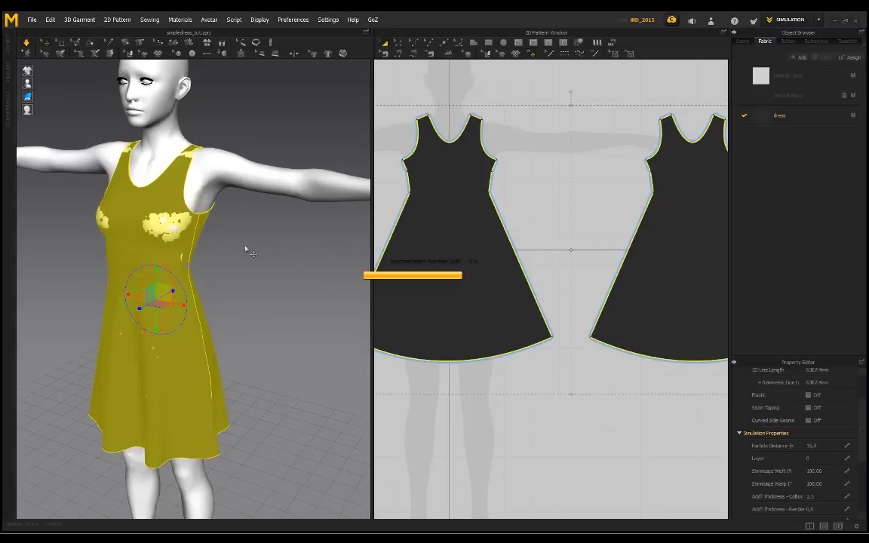
key(space)
click(257, 266)
right_drag(257, 267, 260, 208)
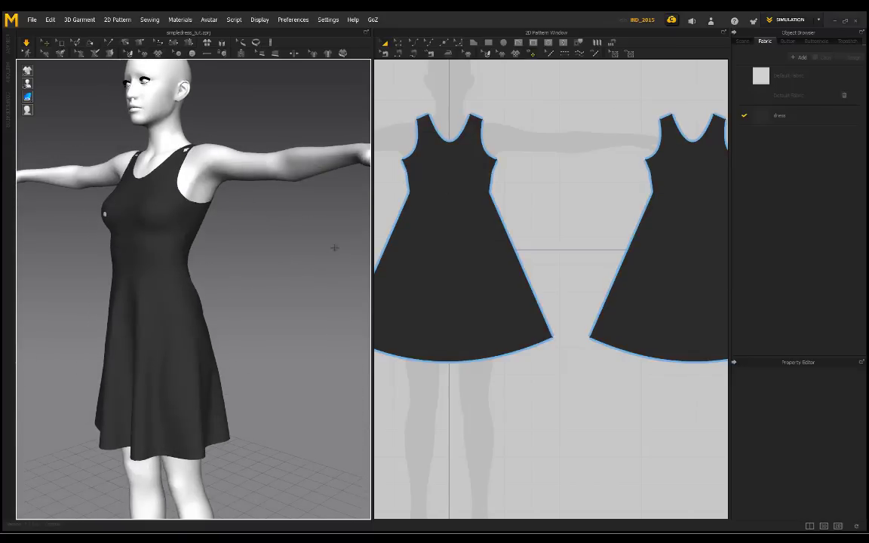
scroll(272, 234, up, 1)
middle_drag(265, 225, 280, 288)
Select the Genesis3Female avatar in the scene hierarchy and set its skin offset to 0.6 mm.
click(742, 41)
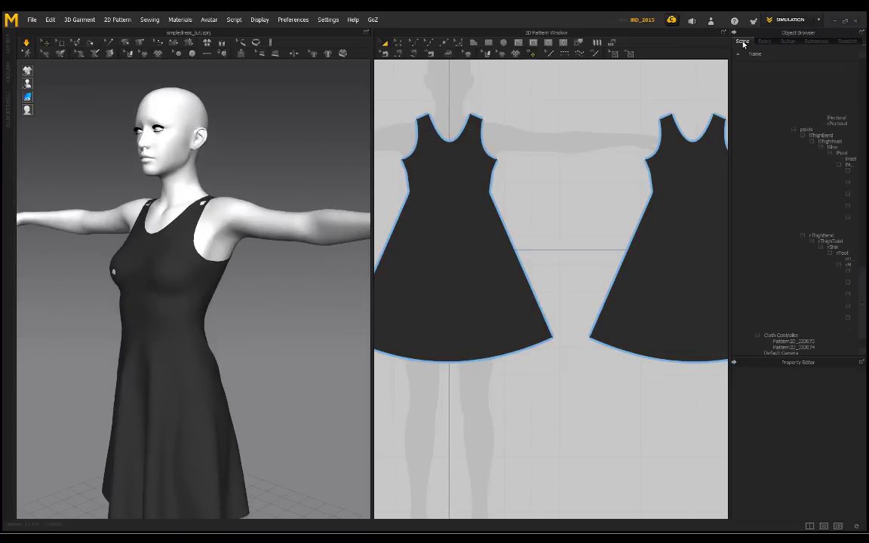
scroll(799, 202, up, 10)
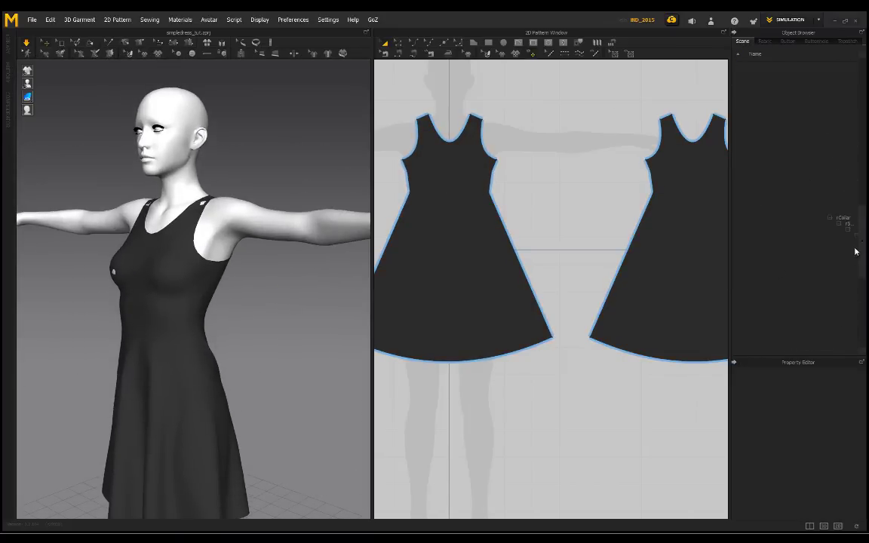
drag(862, 243, 861, 88)
click(781, 135)
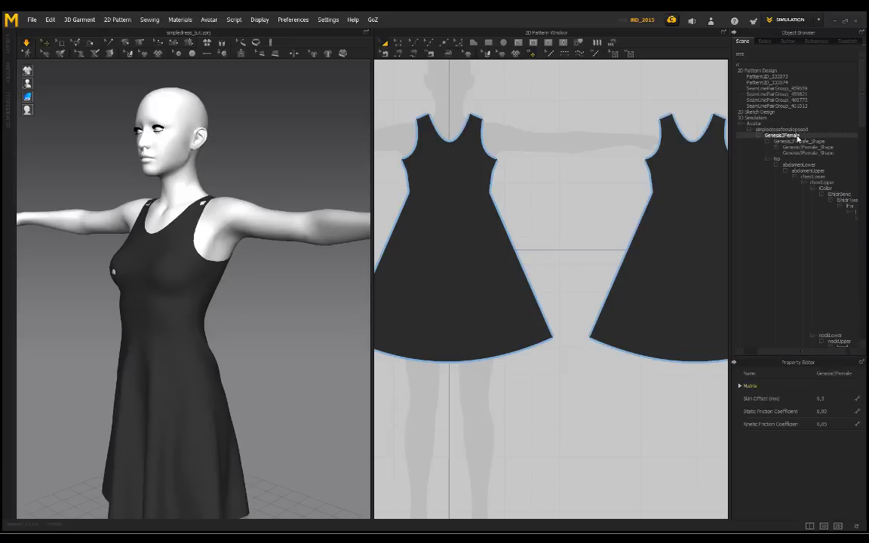
click(829, 398)
key(Return)
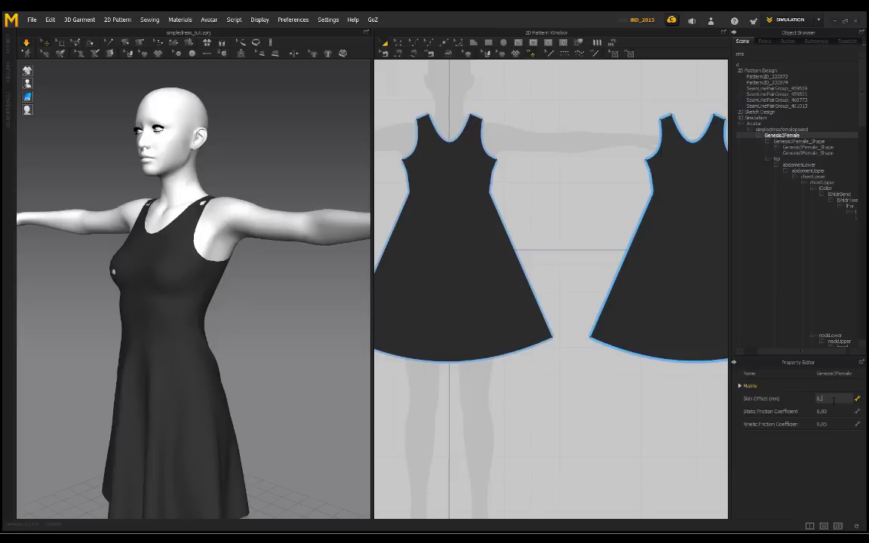
click(268, 194)
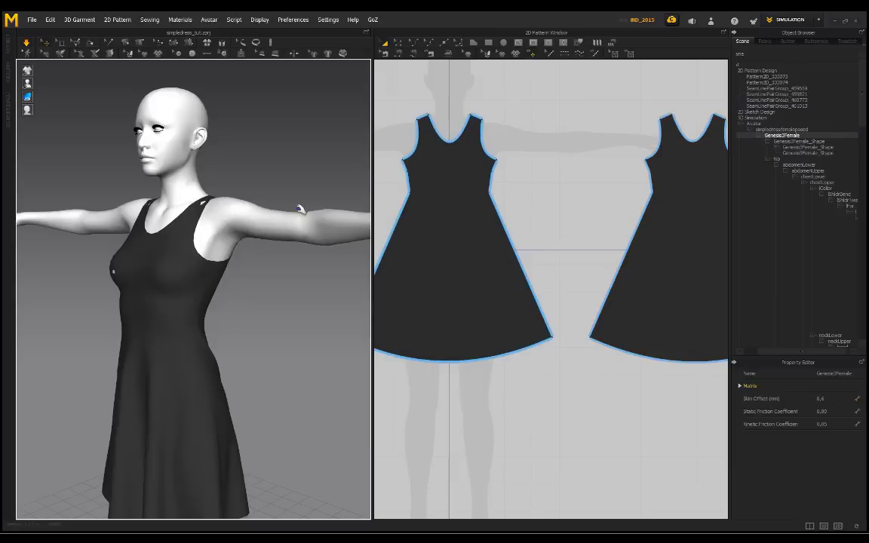
Set the avatar's skin offset to 0.9 mm and check the shoulder strap up close.
click(833, 398)
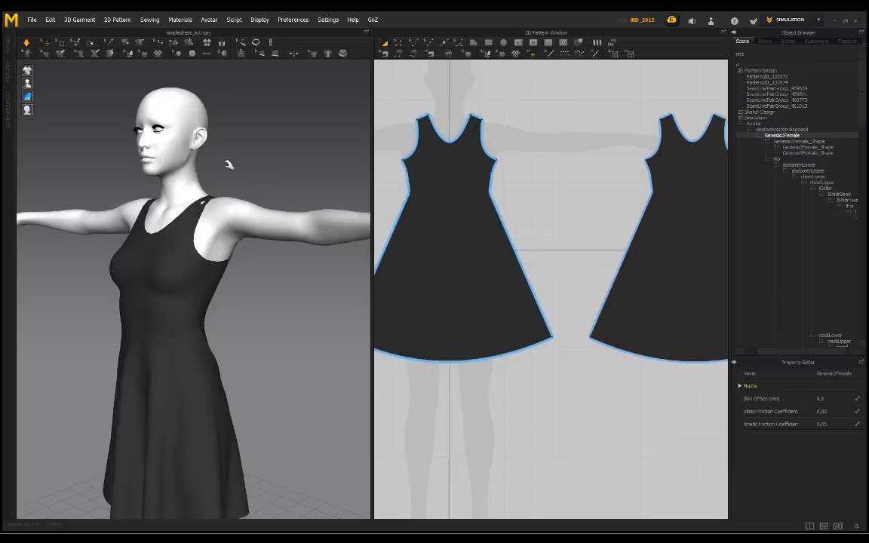
scroll(215, 167, up, 4)
right_drag(185, 171, 113, 155)
middle_drag(147, 147, 167, 217)
scroll(167, 215, up, 4)
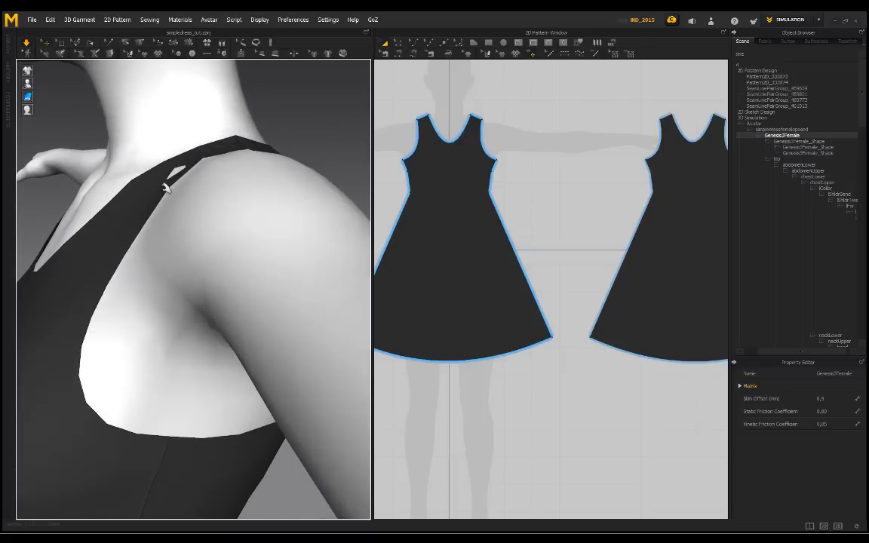
Select both the front and back dress patterns, set their particle distance to 12, and let the simulated dress settle on the avatar.
scroll(167, 185, down, 4)
right_drag(123, 200, 278, 197)
scroll(456, 241, down, 3)
click(454, 262)
shift+click(618, 283)
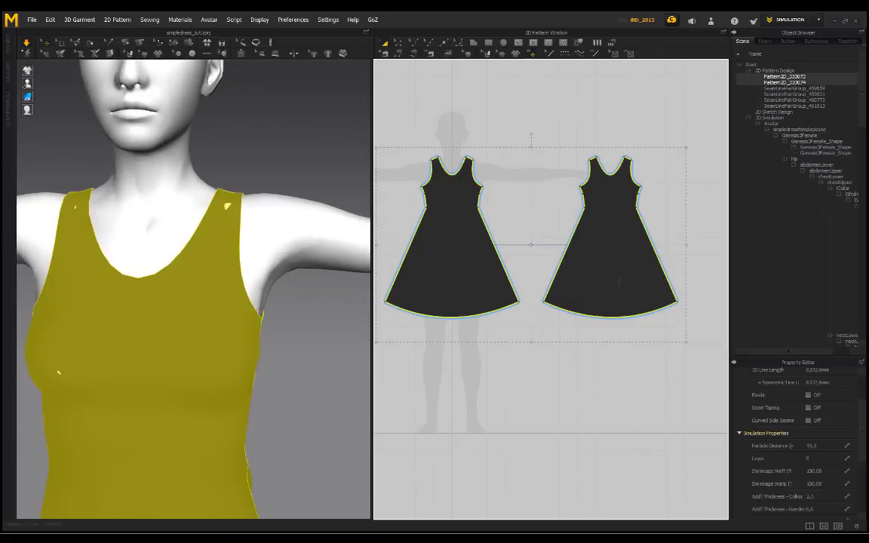
click(823, 446)
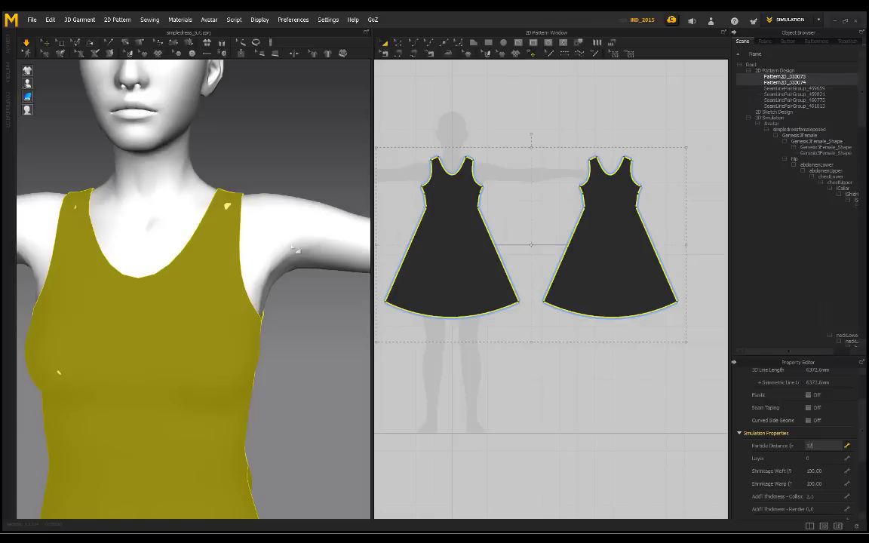
key(Return)
scroll(296, 162, down, 2)
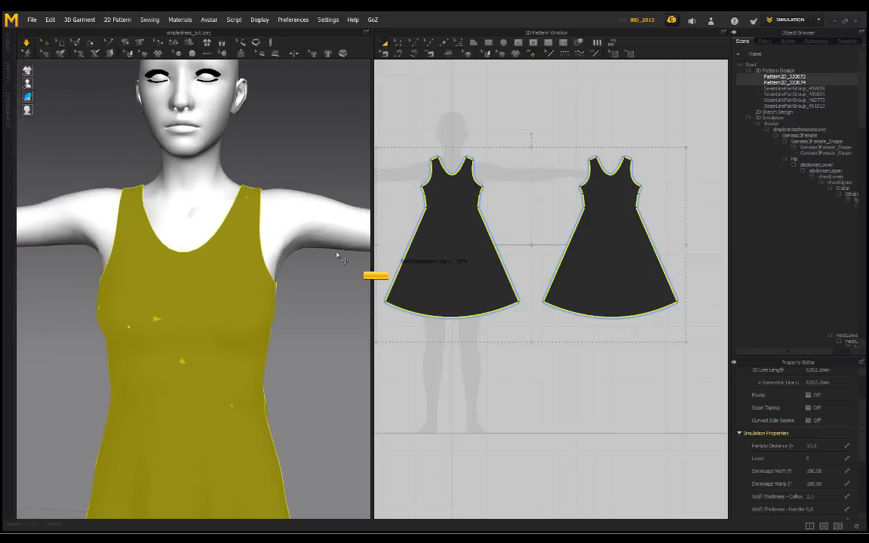
click(320, 306)
scroll(322, 310, down, 3)
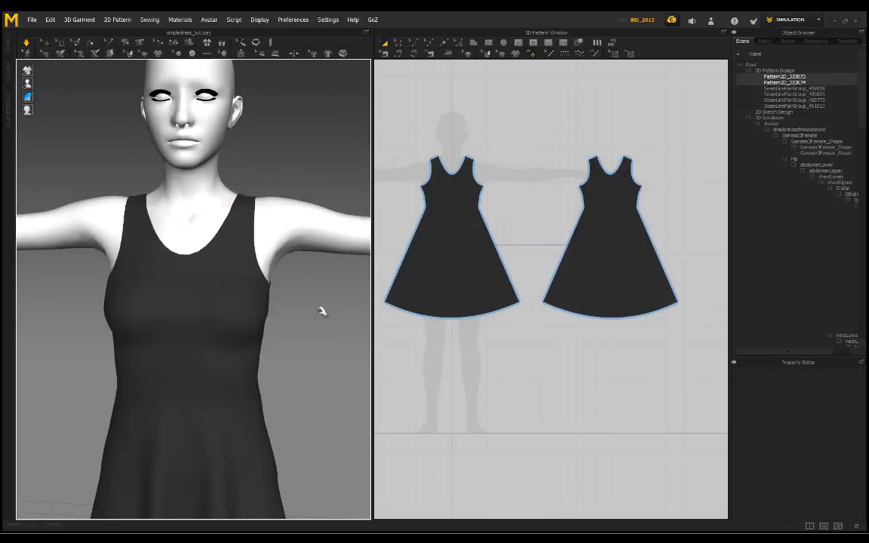
right_drag(296, 331, 326, 278)
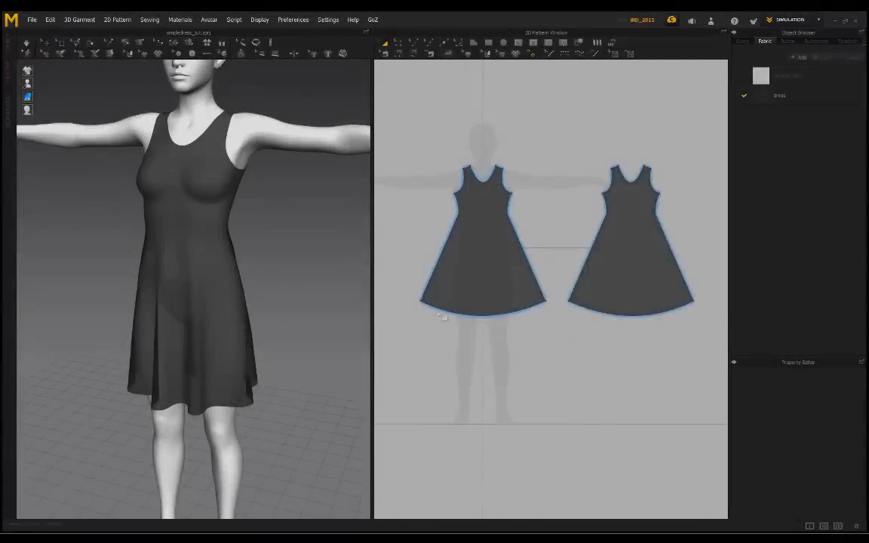
Select the front pattern's lower hem corner point and examine the front and back pattern outlines beside the draped dress.
scroll(551, 287, up, 5)
scroll(551, 287, down, 3)
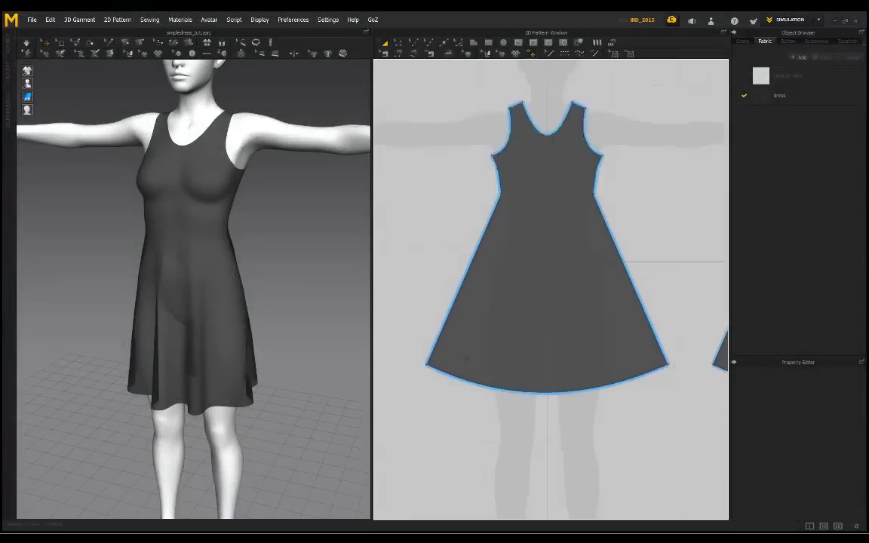
scroll(458, 371, down, 2)
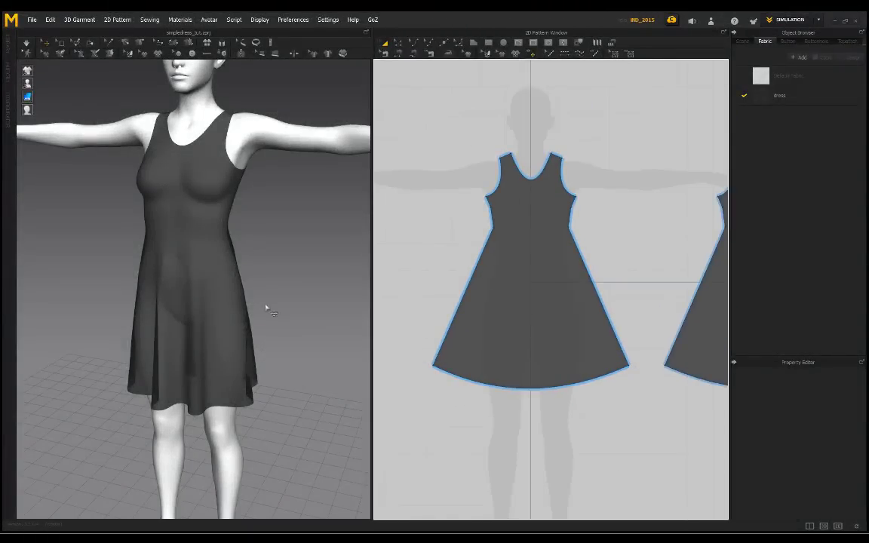
right_drag(203, 353, 321, 305)
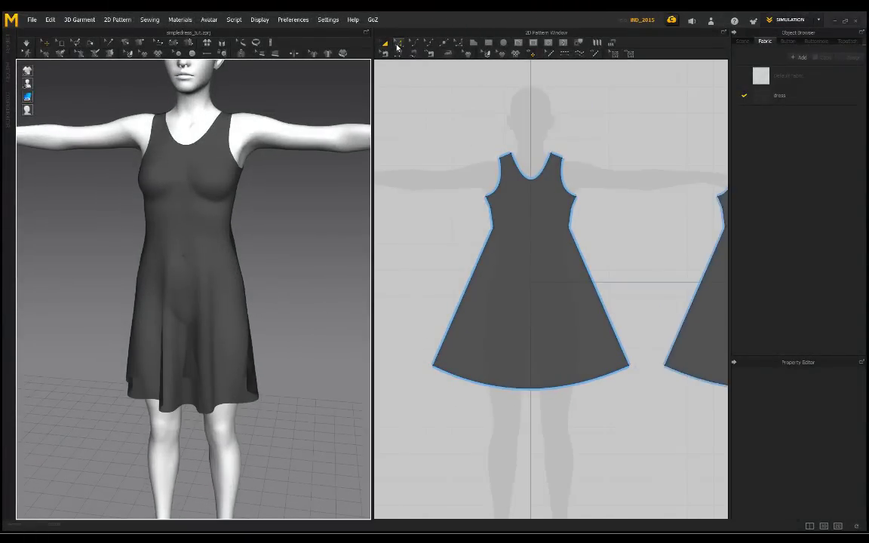
click(436, 367)
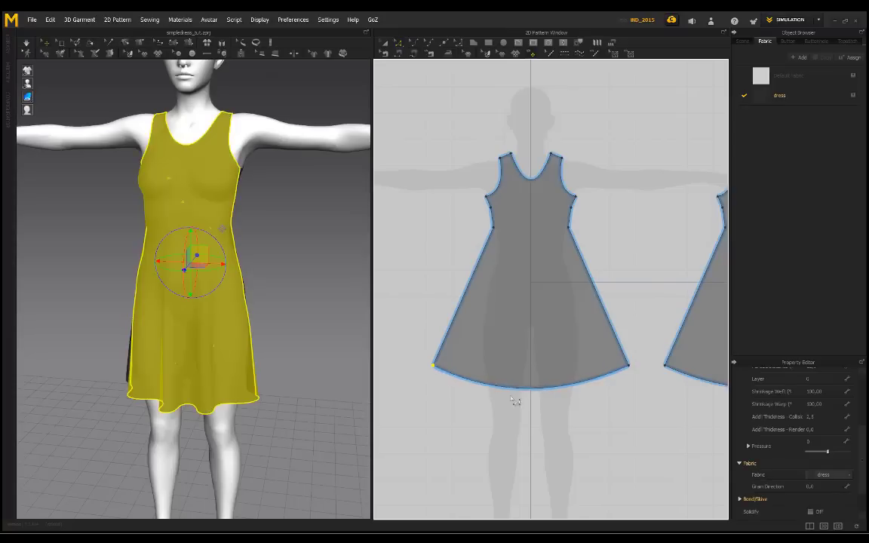
scroll(517, 402, down, 2)
middle_drag(601, 419, 534, 384)
scroll(534, 385, down, 1)
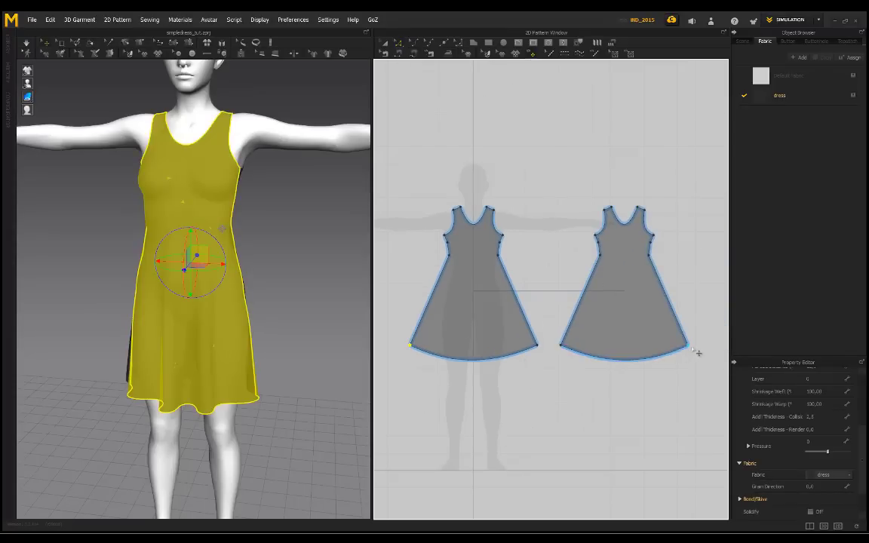
scroll(418, 356, up, 2)
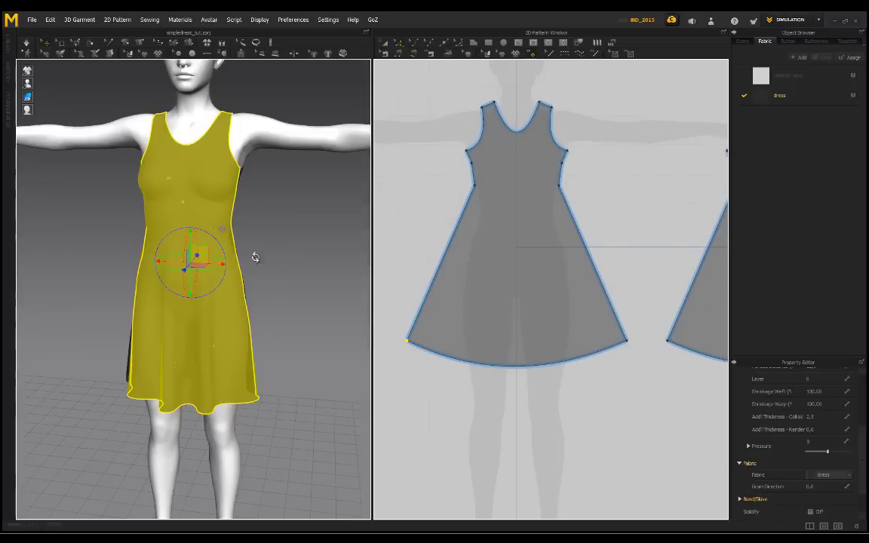
right_drag(252, 254, 281, 283)
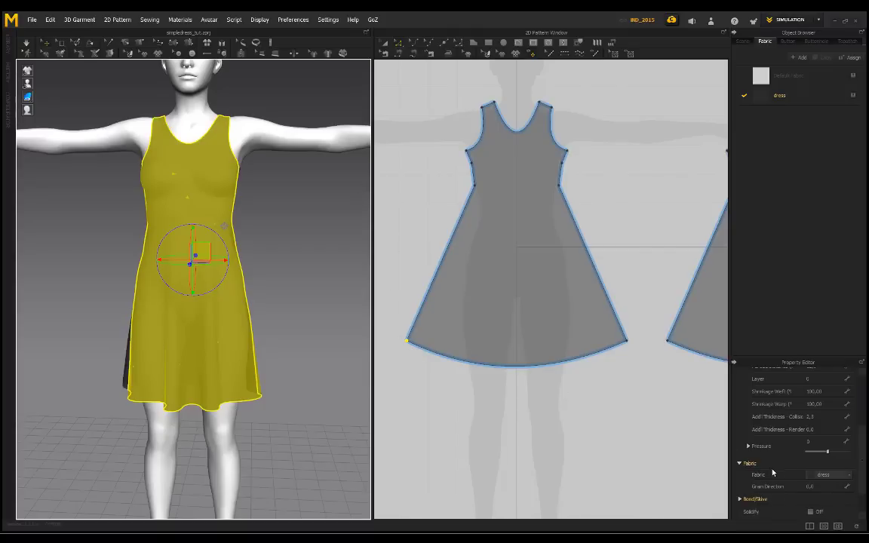
Make the dress fabric fully opaque and load fabric6_basecolor.jpg as its texture.
click(777, 97)
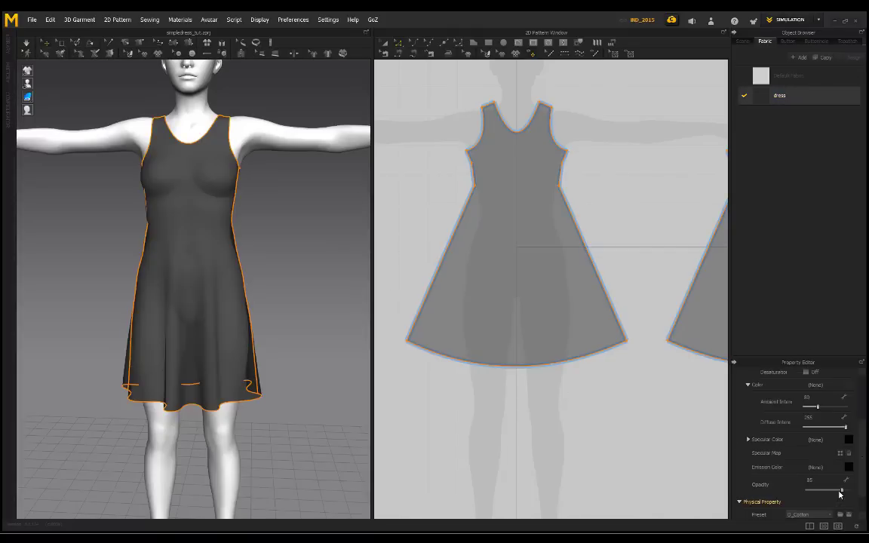
scroll(754, 456, up, 3)
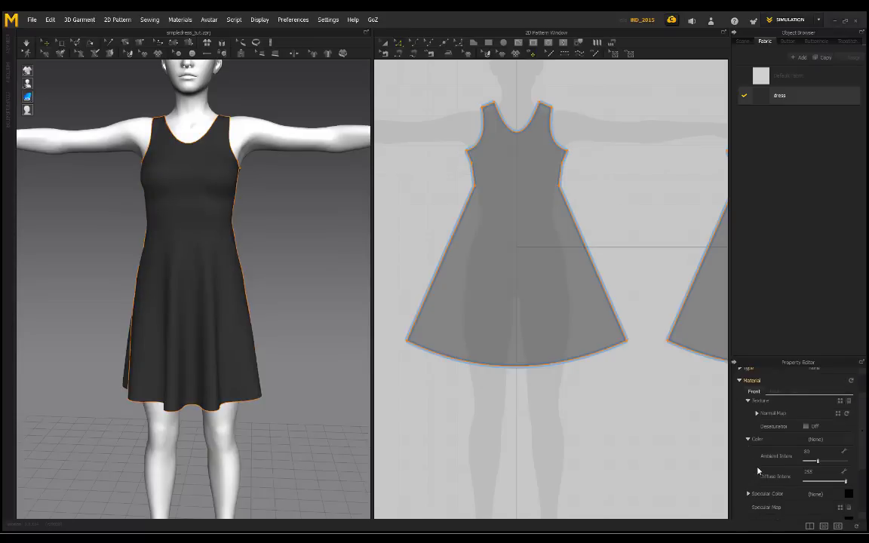
click(839, 402)
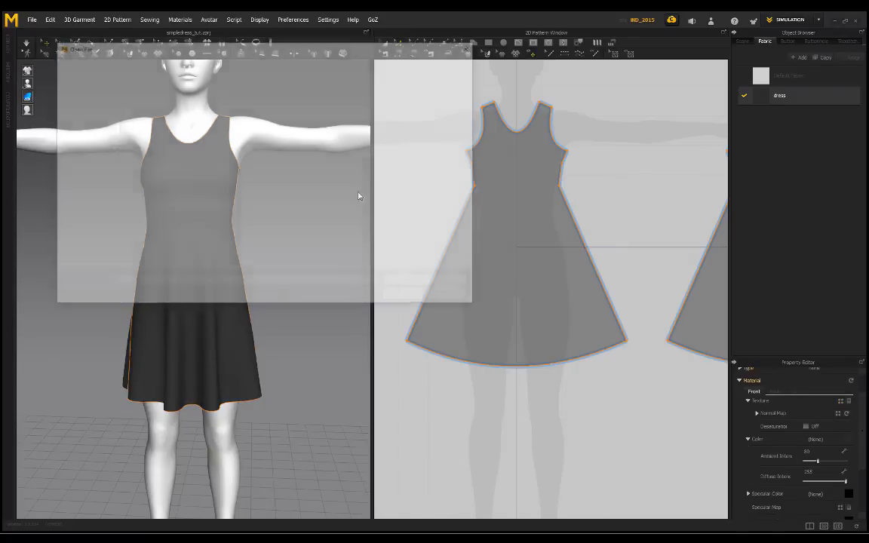
click(200, 130)
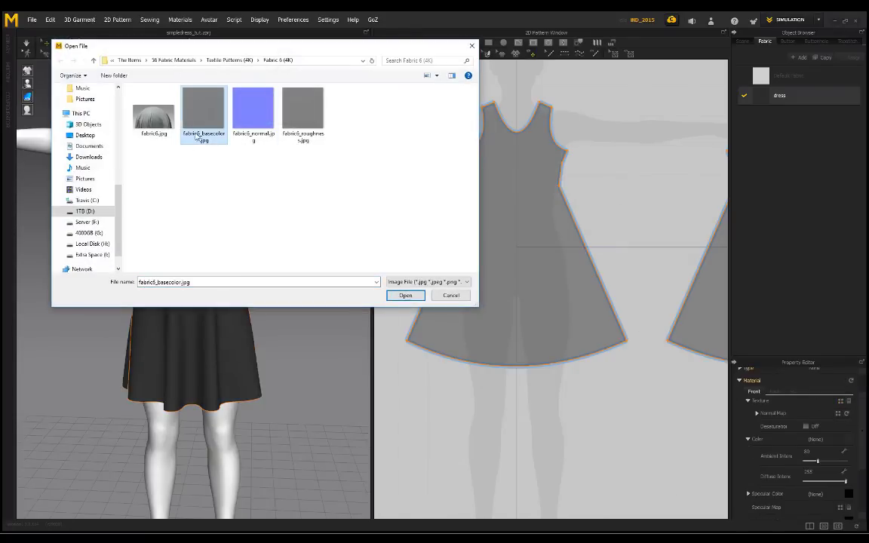
click(405, 295)
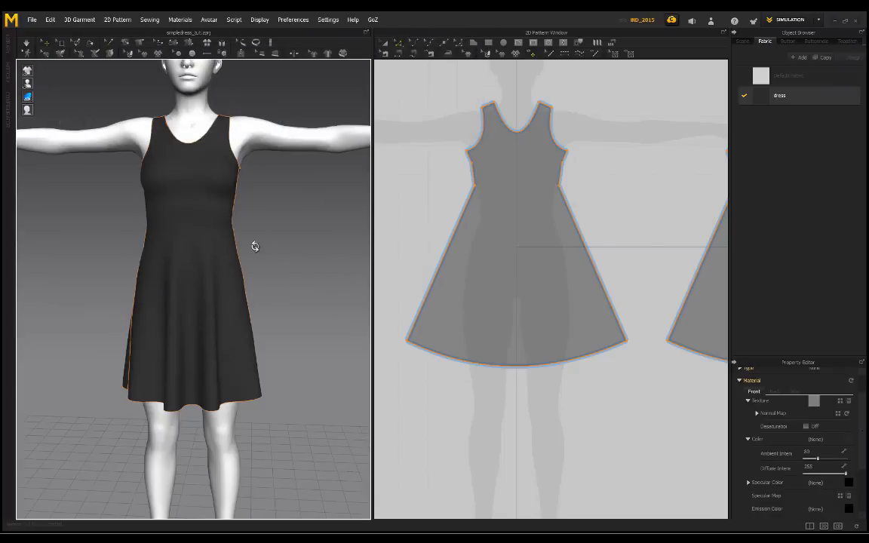
scroll(738, 459, down, 1)
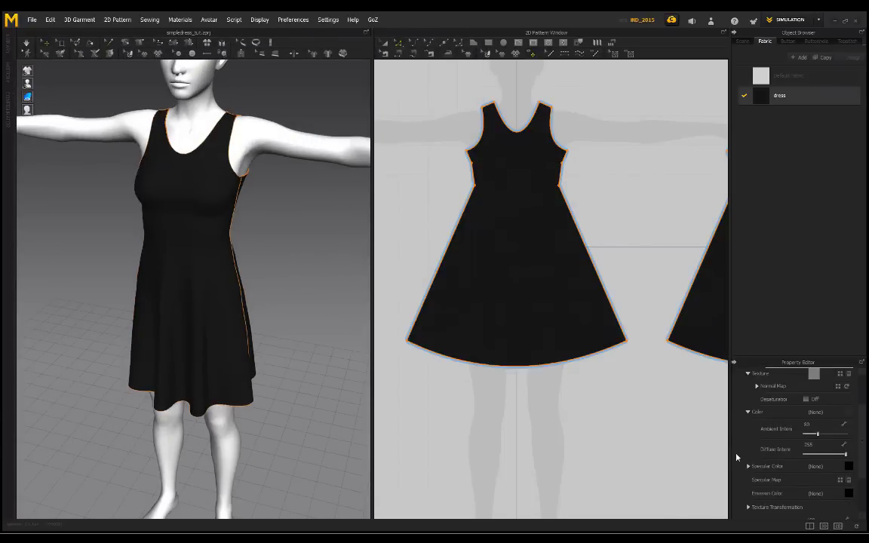
Set the dress fabric's base color to the grey 5C5C5C.
click(848, 467)
click(449, 363)
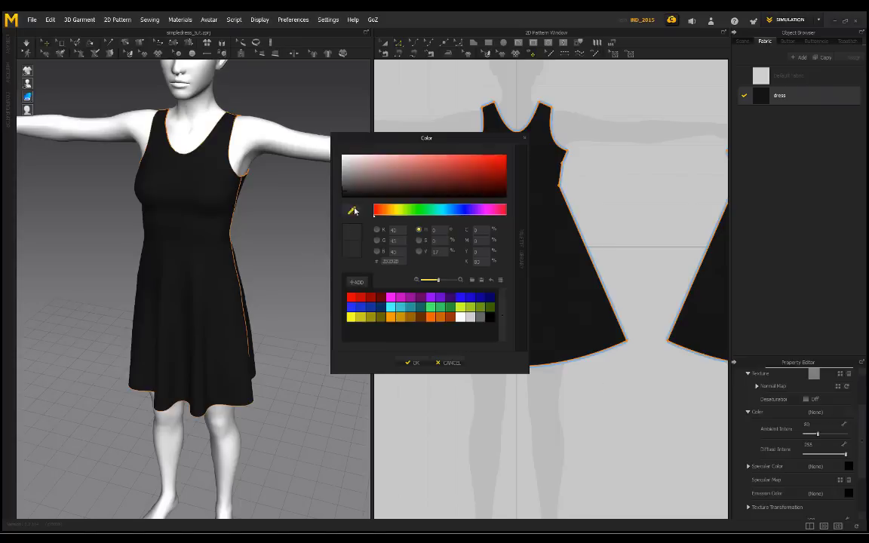
drag(343, 194, 335, 187)
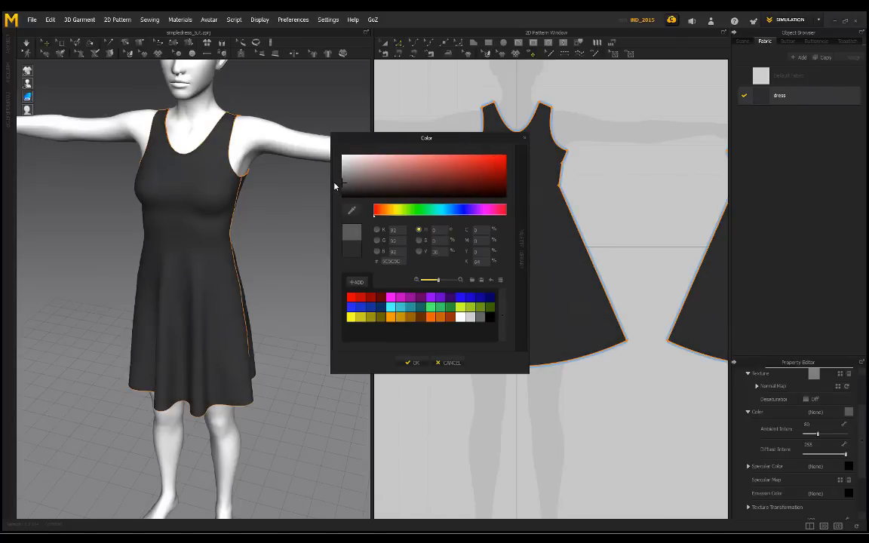
click(411, 362)
right_drag(254, 273, 317, 285)
scroll(604, 363, down, 4)
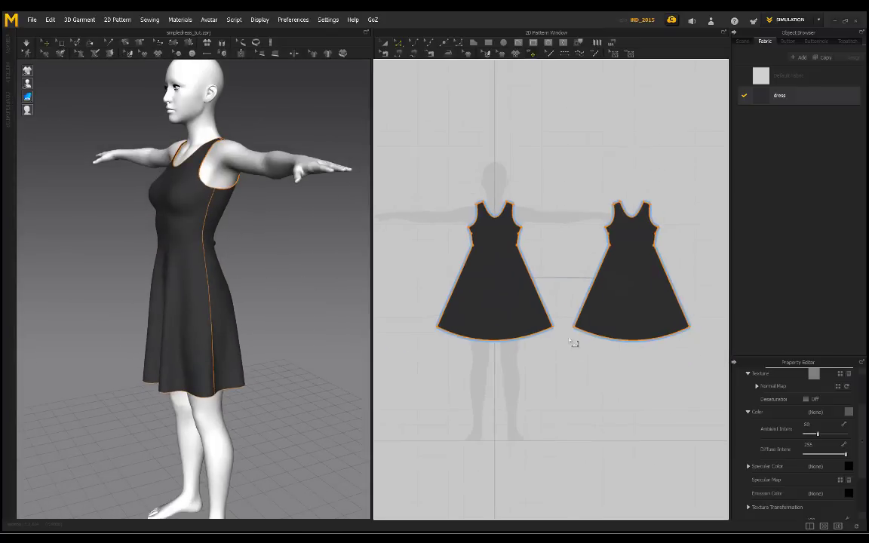
Remove the linked editing between the front and back dress patterns.
right_drag(249, 242, 196, 223)
click(385, 43)
click(517, 304)
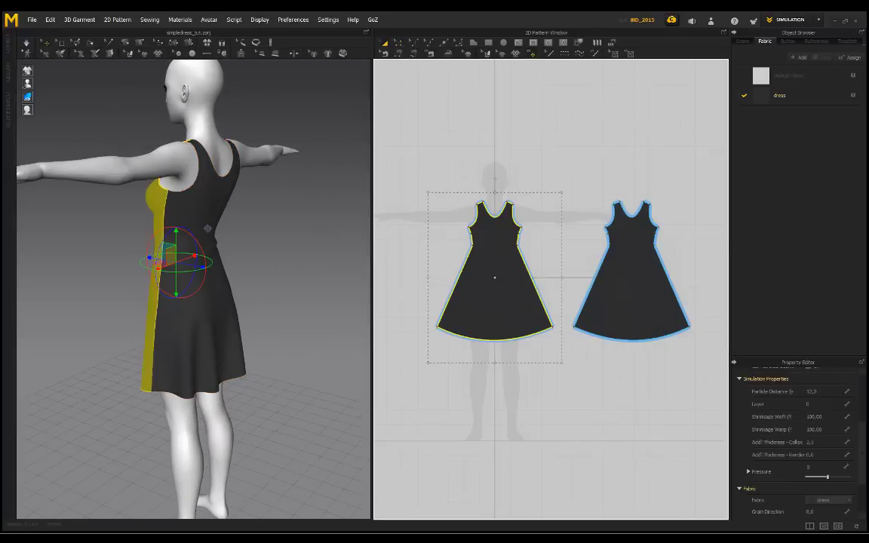
click(566, 225)
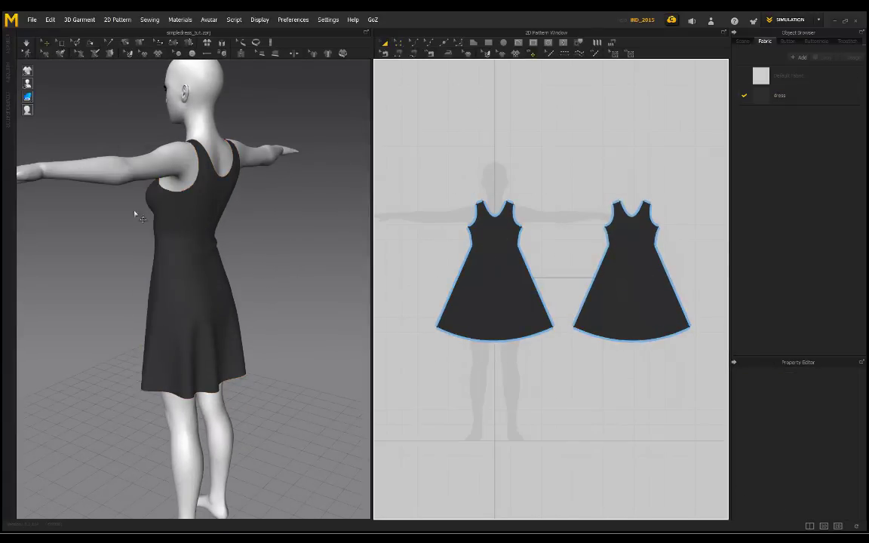
right_drag(226, 192, 204, 194)
click(521, 306)
shift+click(625, 307)
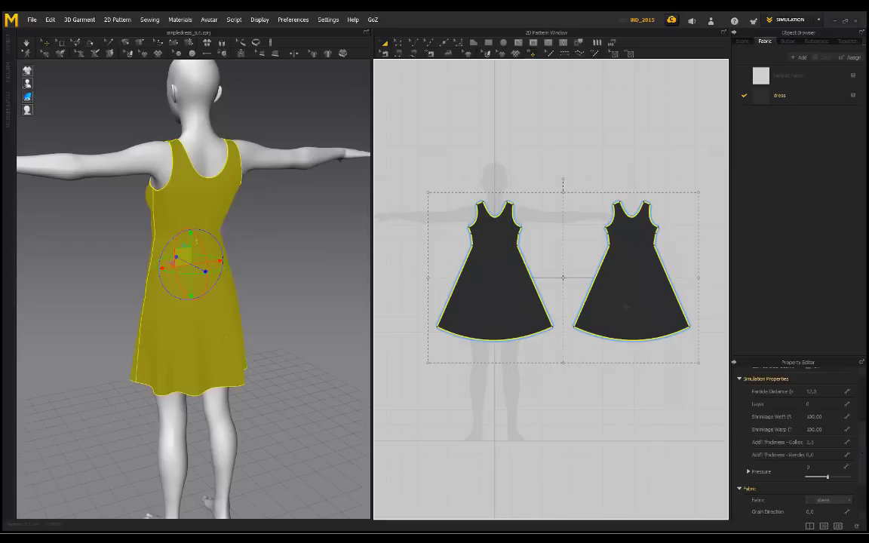
right_click(615, 302)
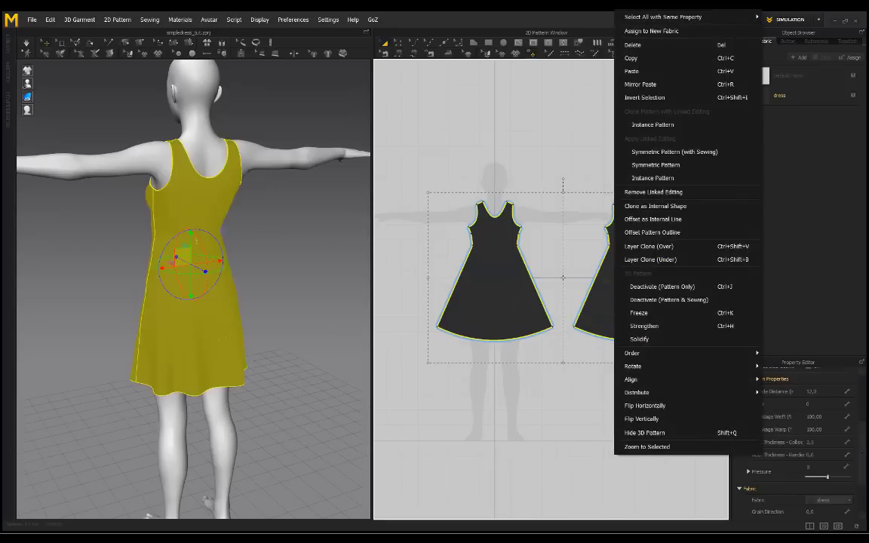
click(646, 196)
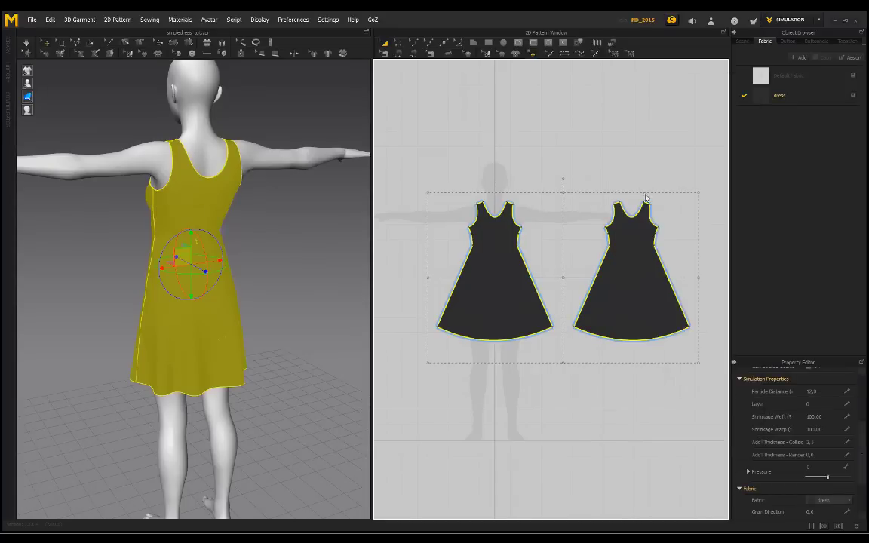
click(521, 138)
Raise the back pattern's neckline into a shallower curve about 167 mm long.
right_drag(66, 205, 227, 251)
mouse_move(113, 241)
right_down()
mouse_move(234, 246)
mouse_move(101, 241)
right_up()
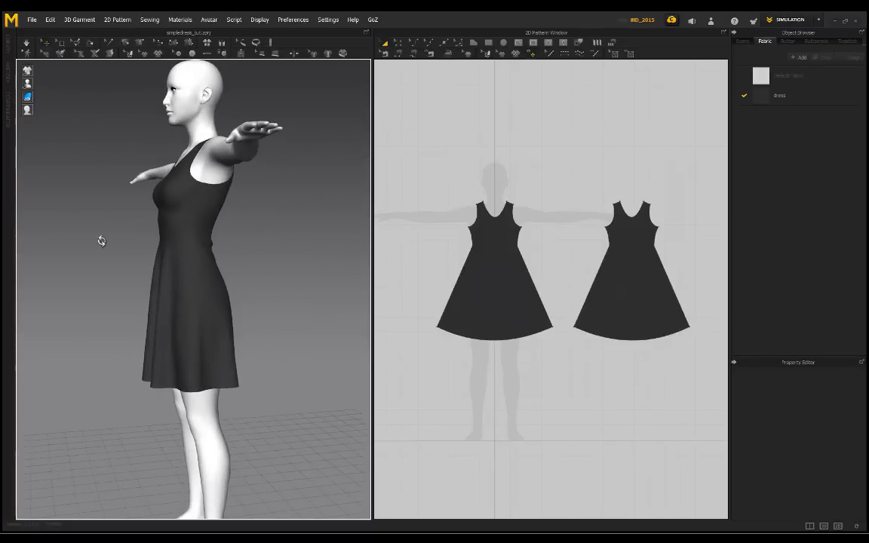
right_drag(231, 244, 286, 257)
right_drag(278, 208, 159, 202)
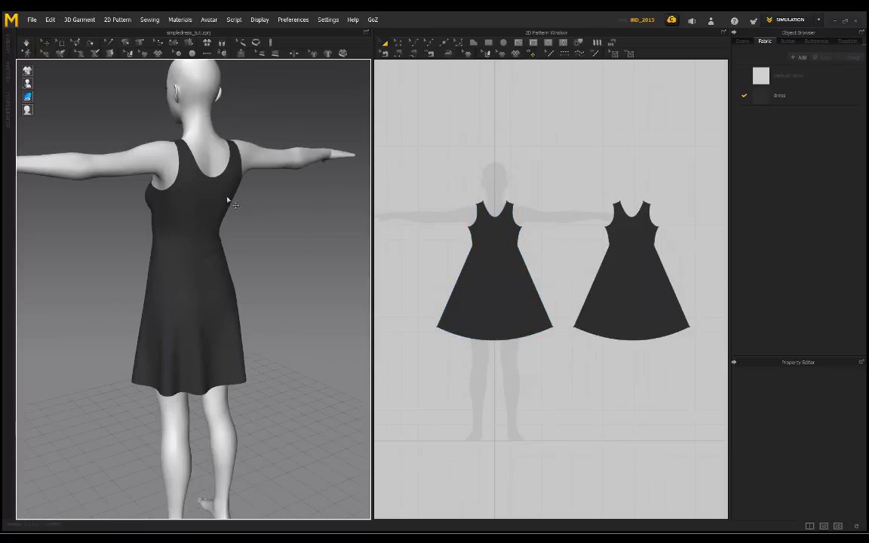
right_drag(201, 175, 332, 227)
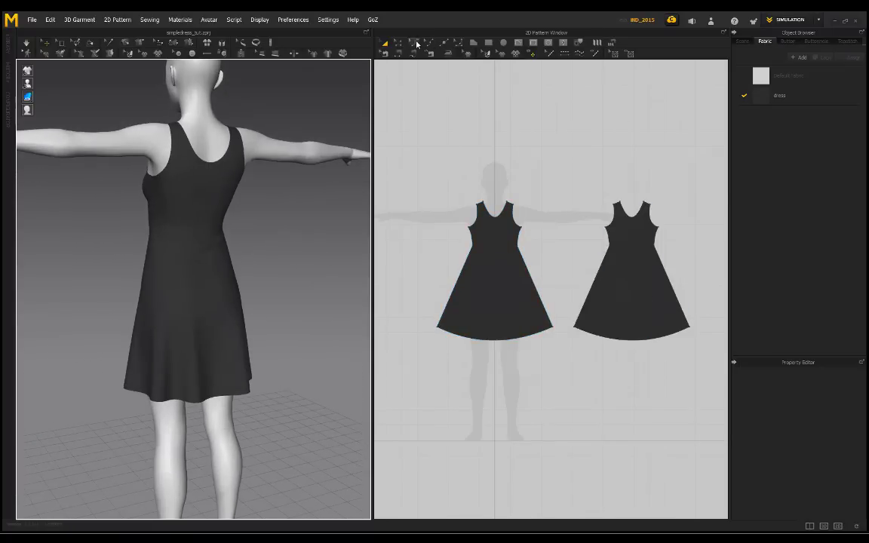
scroll(665, 228, up, 5)
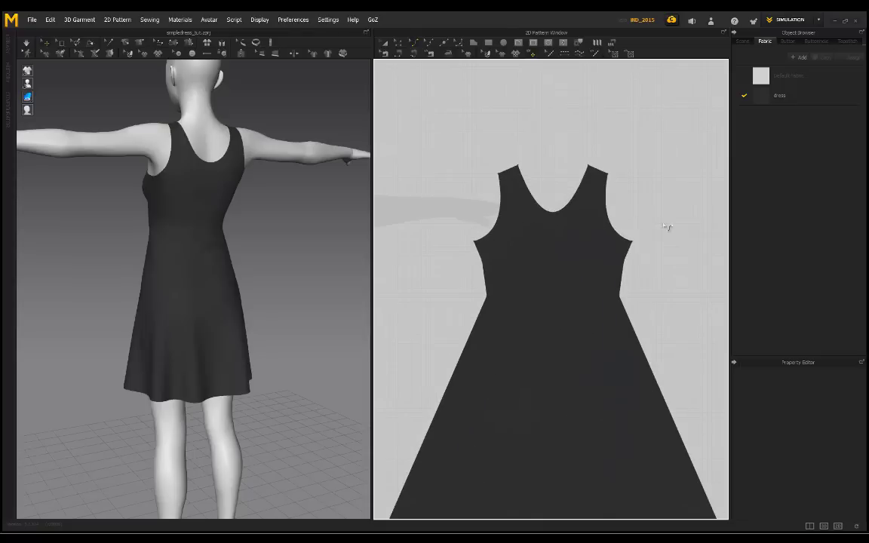
click(556, 211)
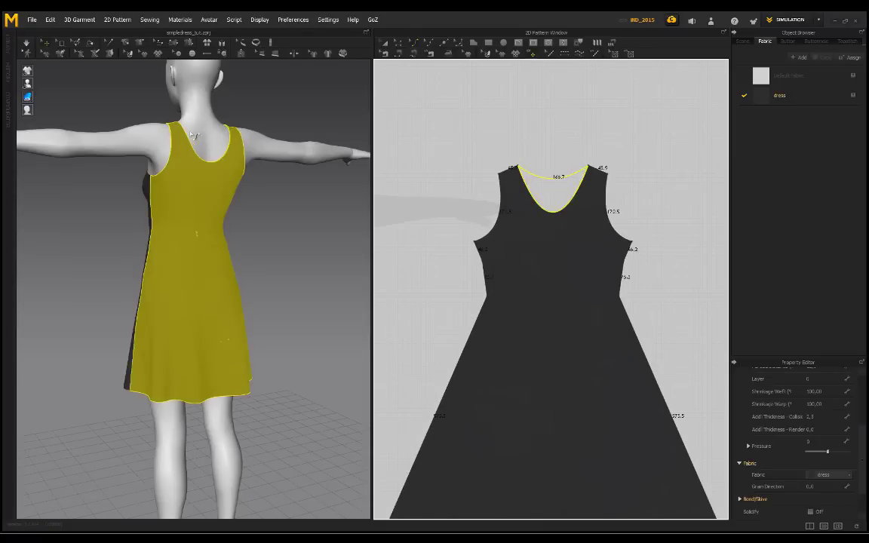
Simulate the dress so the reshaped back neckline drapes on the avatar's upper back.
key(space)
key(space)
right_drag(275, 206, 174, 83)
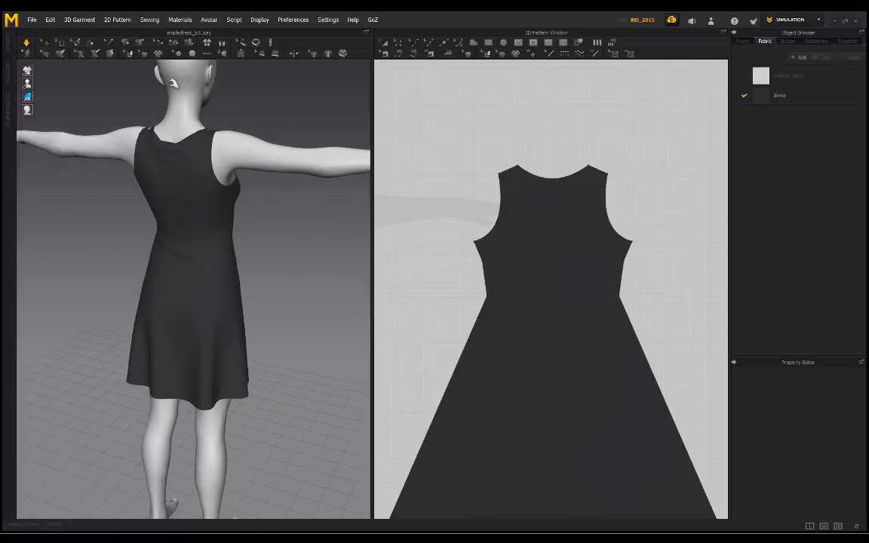
right_drag(112, 122, 169, 110)
Tug the dress's shoulder areas into place on the avatar, front and back, while the simulation runs.
click(152, 125)
click(227, 109)
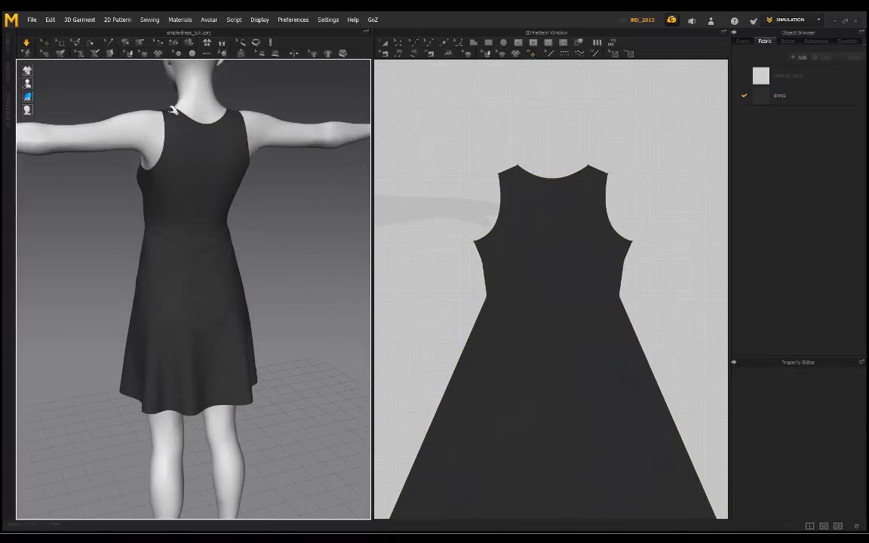
drag(172, 111, 160, 67)
drag(175, 115, 161, 73)
click(120, 101)
right_drag(63, 85, 240, 133)
click(247, 146)
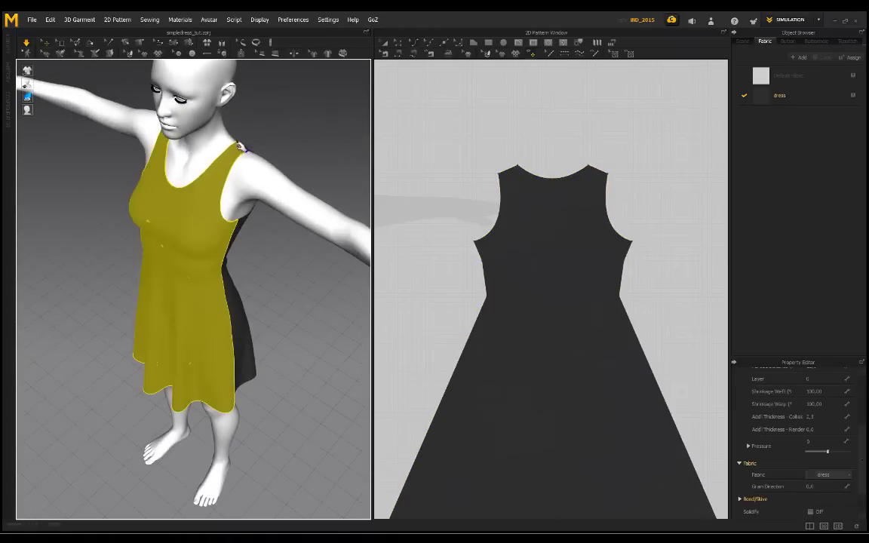
click(283, 138)
right_drag(283, 138, 159, 114)
click(156, 114)
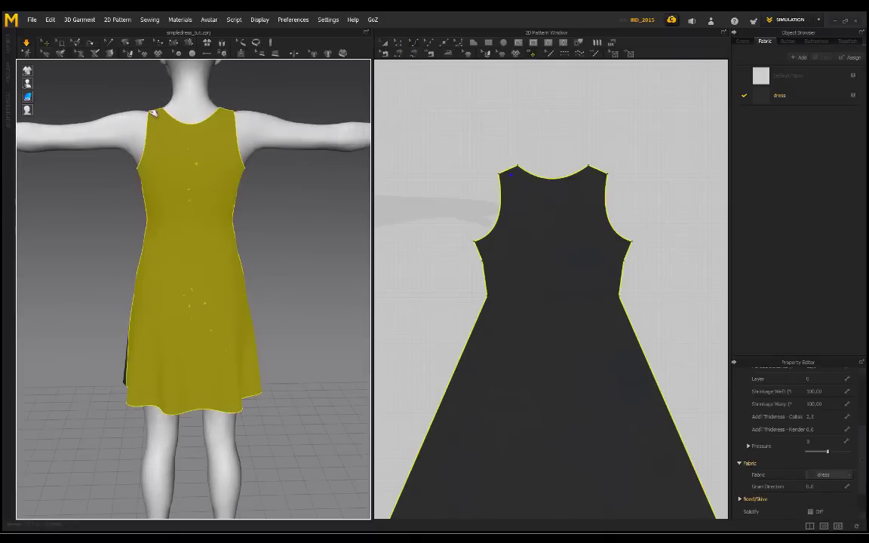
click(140, 82)
right_drag(88, 91, 194, 112)
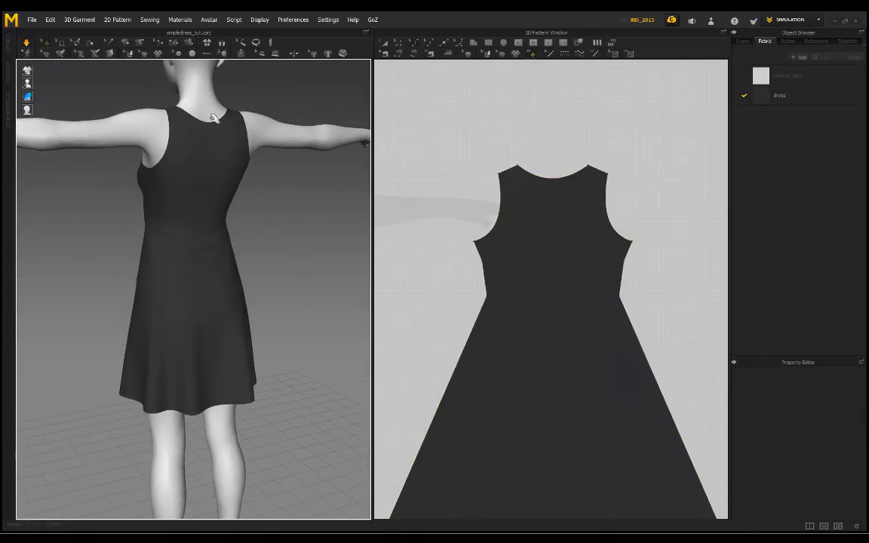
Examine the fit of the draped dress on the avatar from the back, side and front.
right_drag(150, 136, 224, 117)
scroll(277, 245, down, 2)
scroll(523, 303, down, 3)
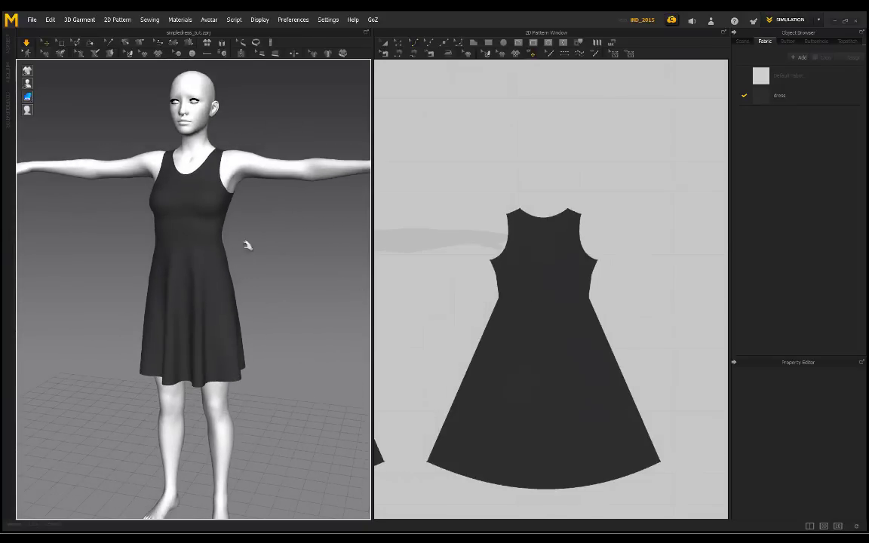
scroll(253, 245, down, 2)
right_drag(258, 244, 205, 201)
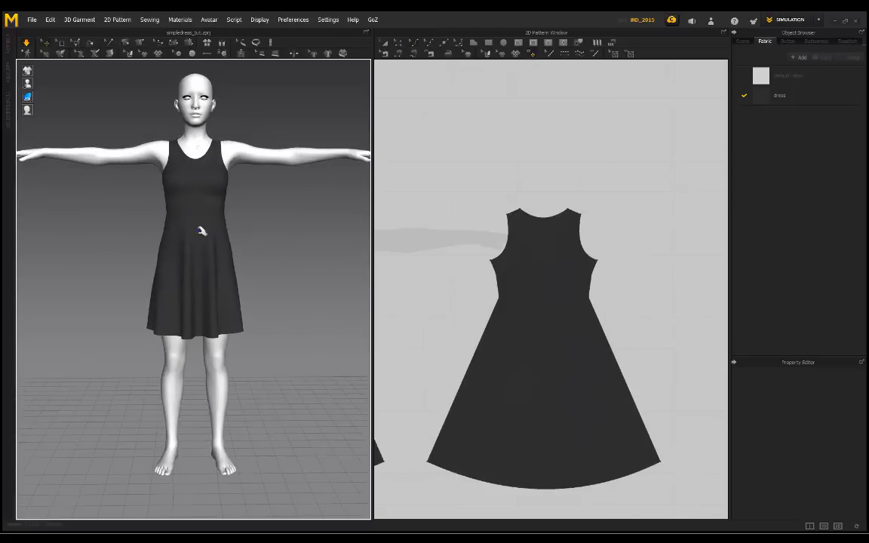
mouse_move(264, 233)
right_down()
mouse_move(130, 238)
mouse_move(167, 158)
mouse_move(254, 235)
right_up()
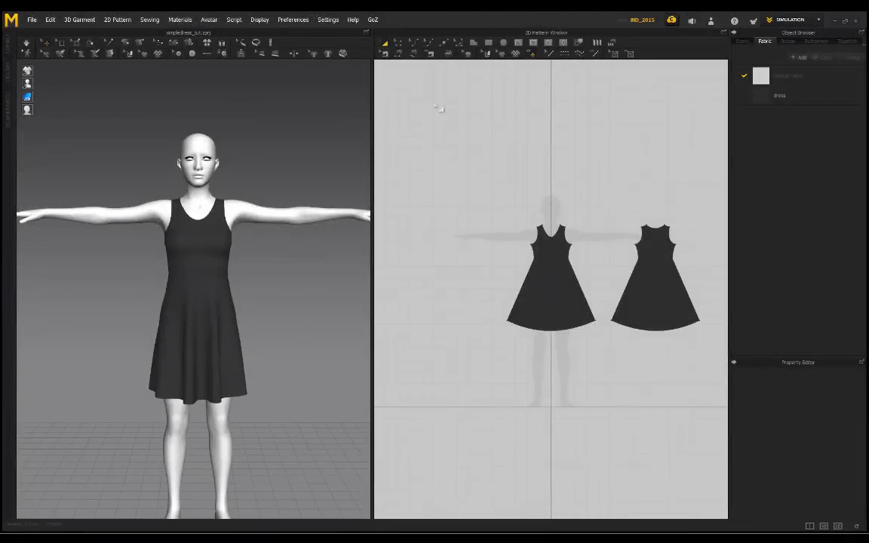
right_drag(287, 301, 324, 299)
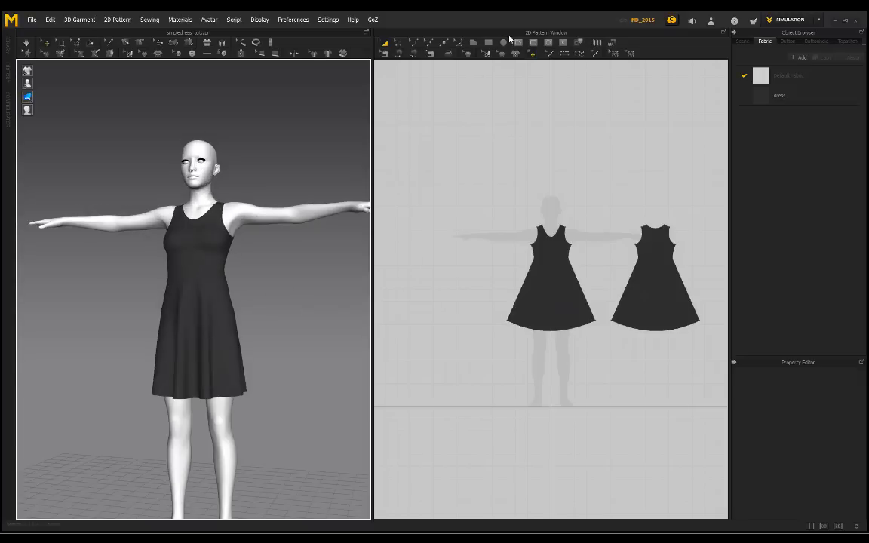
Draw a rectangular belt pattern about 736 mm long and 29 mm high, centred above the front dress pattern.
scroll(479, 206, up, 5)
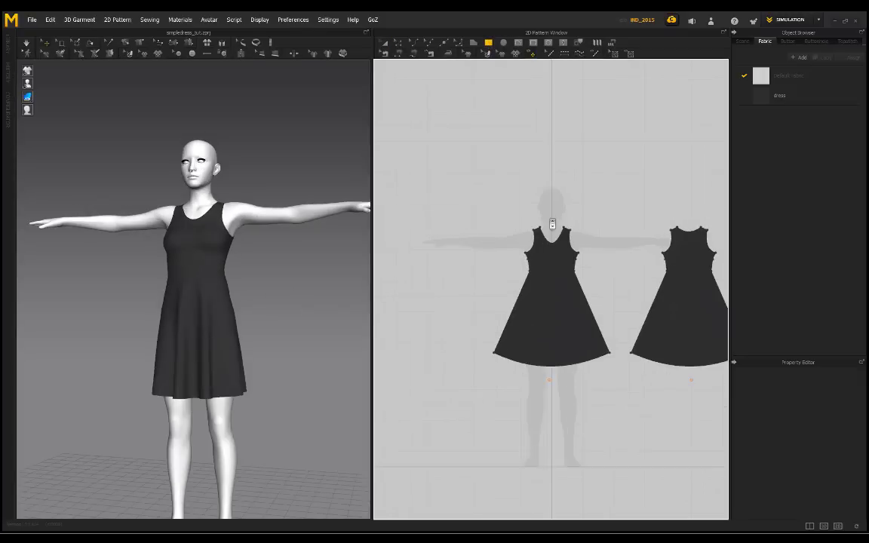
drag(462, 199, 660, 205)
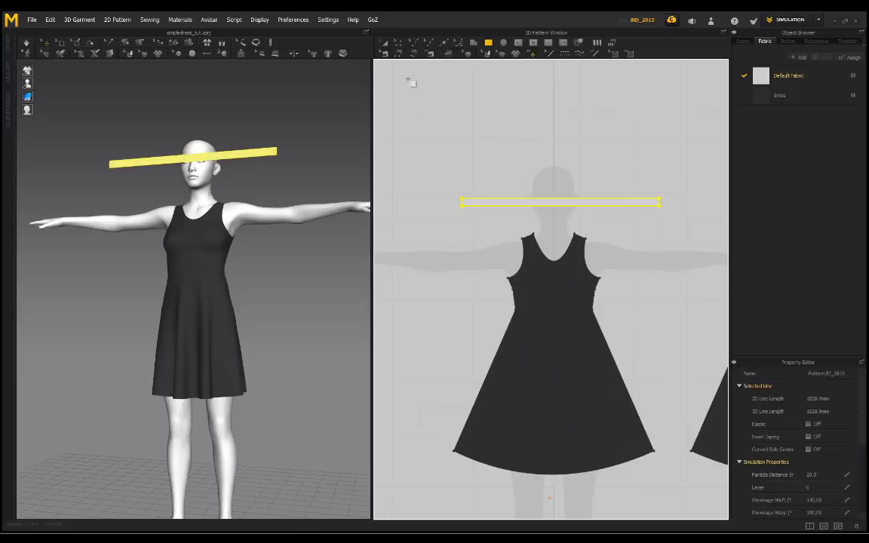
click(385, 44)
drag(617, 204, 612, 205)
Lower the belt strip to the avatar's waist in 3D and bring it close to the front of the dress.
right_drag(210, 154, 212, 179)
click(227, 163)
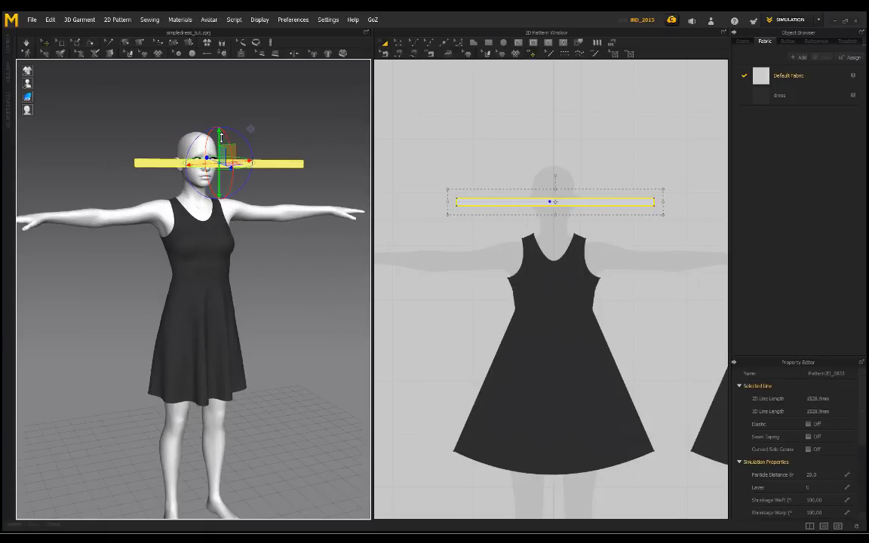
drag(238, 124, 236, 259)
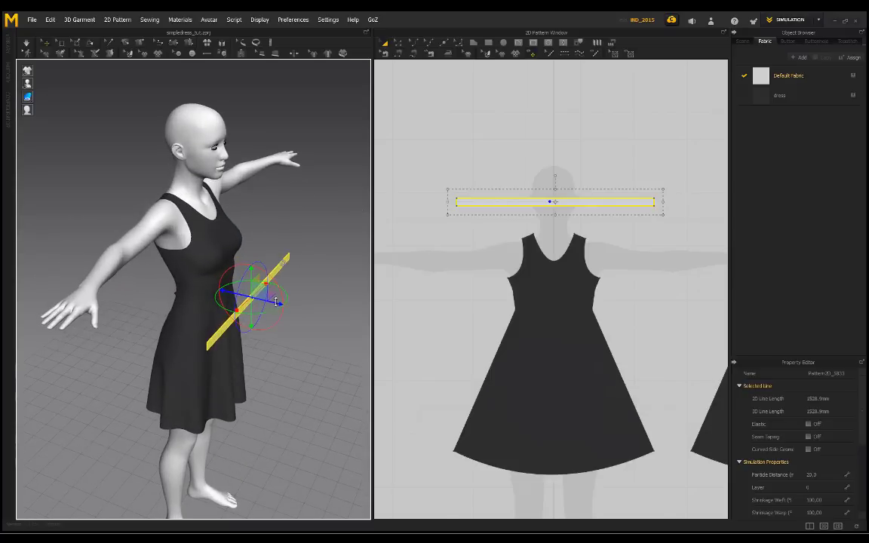
drag(280, 303, 258, 298)
right_drag(272, 260, 268, 269)
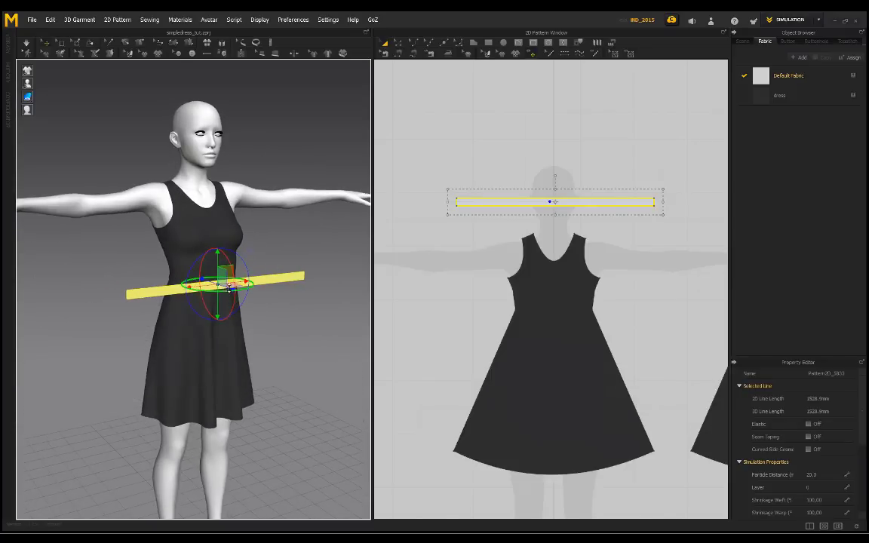
click(562, 132)
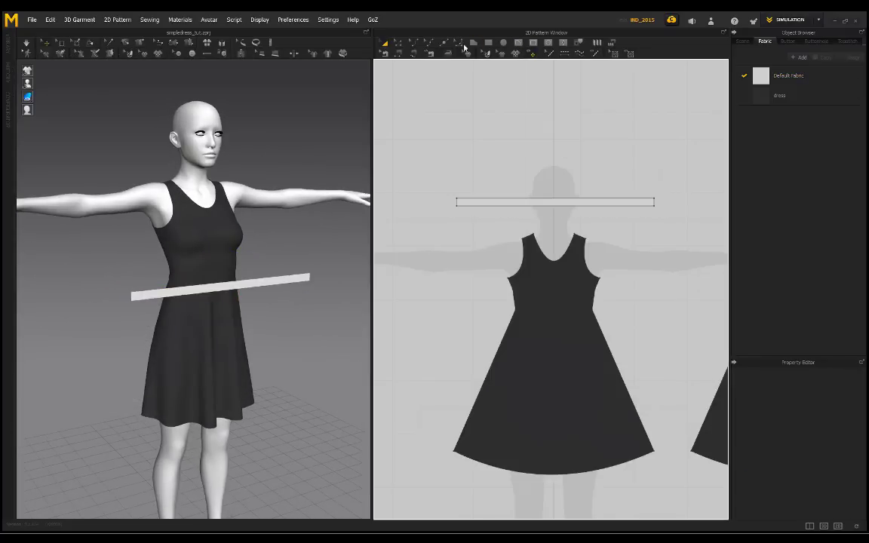
Split the belt's long upper edge uniformly into two equal segments.
click(445, 44)
right_click(555, 201)
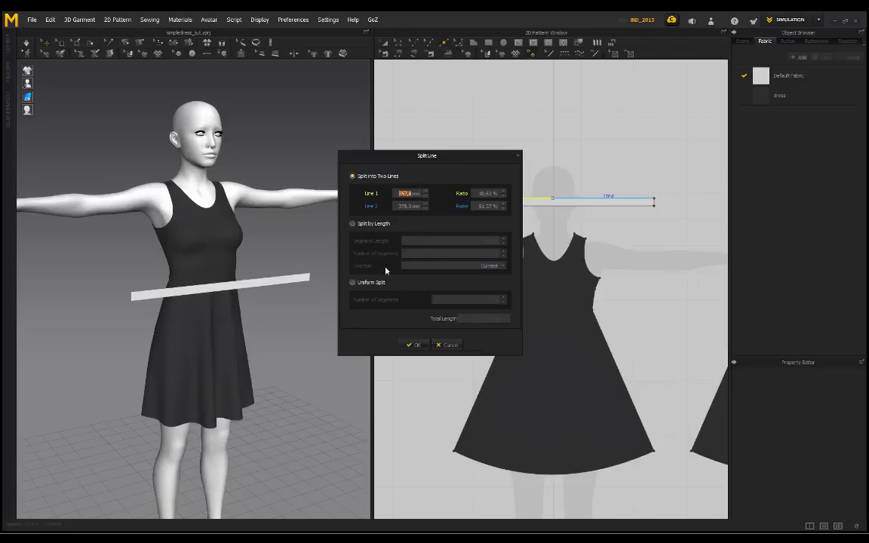
click(352, 282)
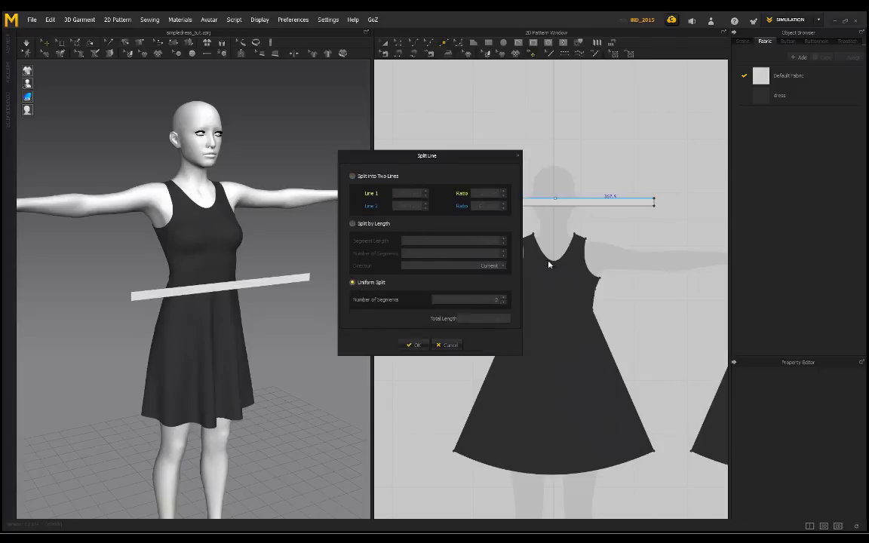
key(Return)
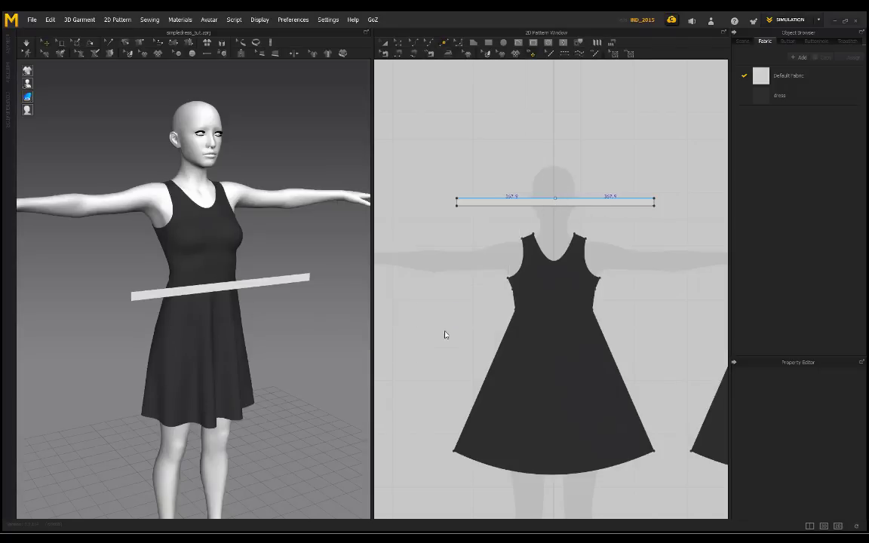
Draw an internal line about 28.7 mm long across the belt from the upper edge's midpoint to the lower edge.
click(516, 44)
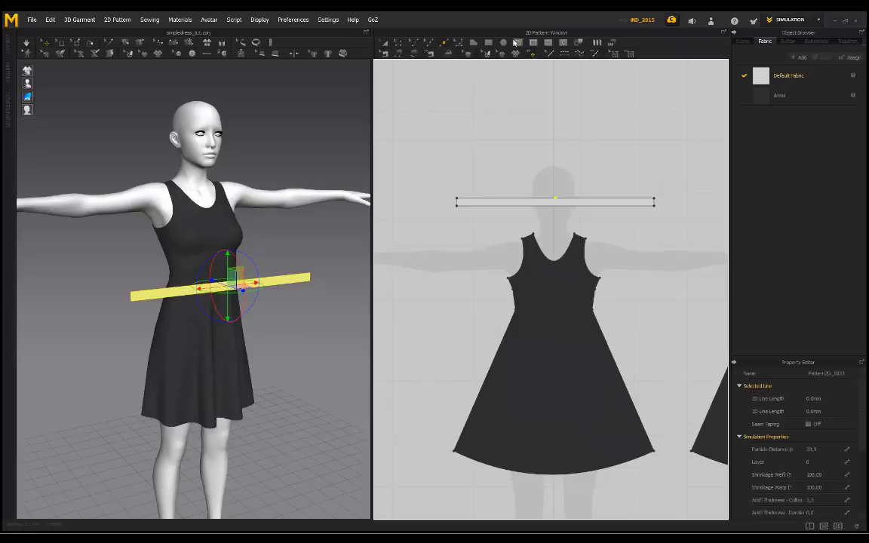
scroll(556, 196, up, 5)
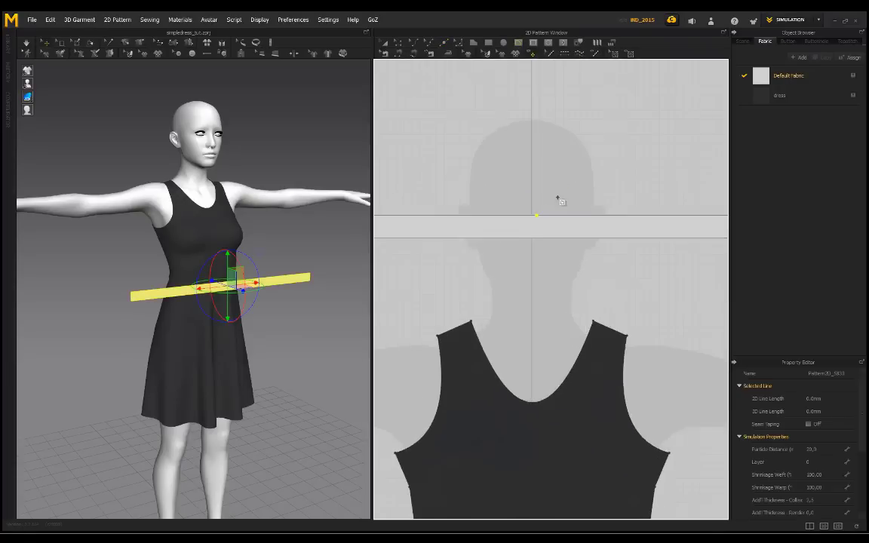
click(545, 238)
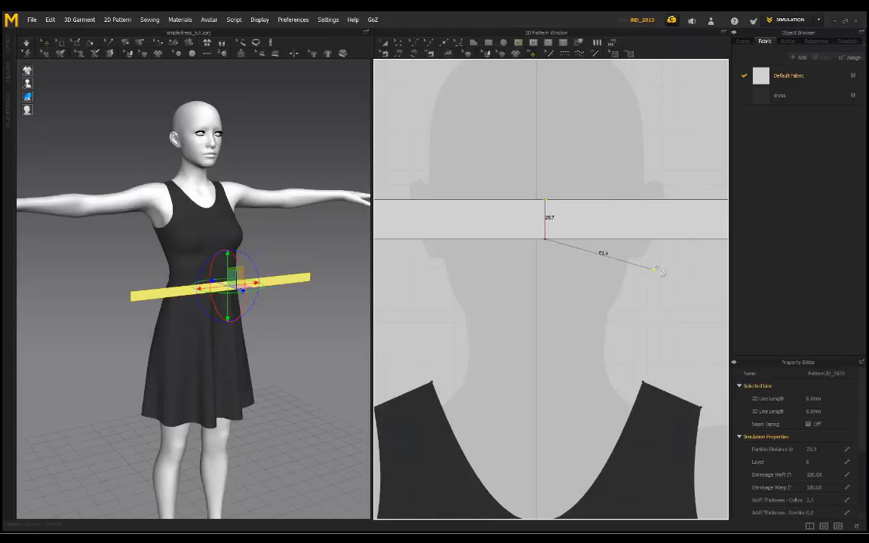
double_click(540, 172)
scroll(244, 293, up, 5)
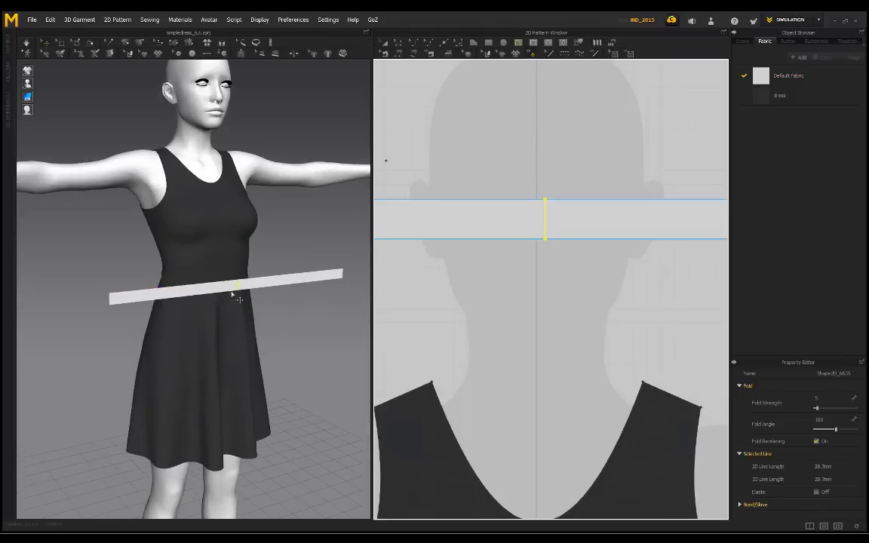
Fold the belt strip along its central internal line with Fold Arrangement so its two halves form an angle.
right_drag(277, 254, 276, 264)
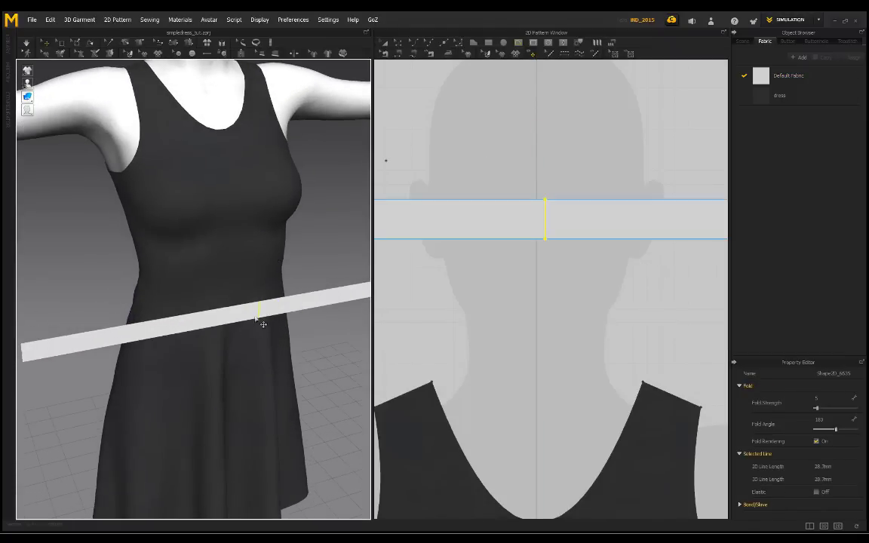
click(109, 52)
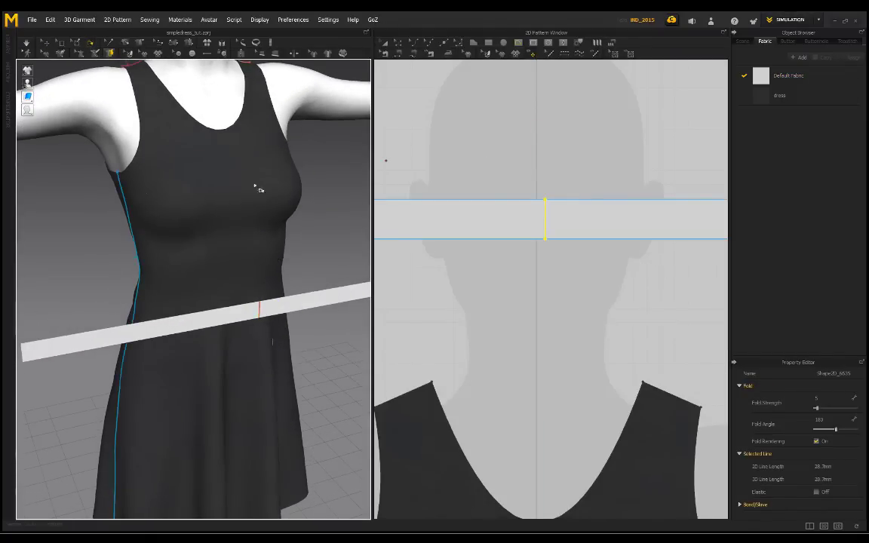
click(261, 308)
scroll(266, 328, down, 2)
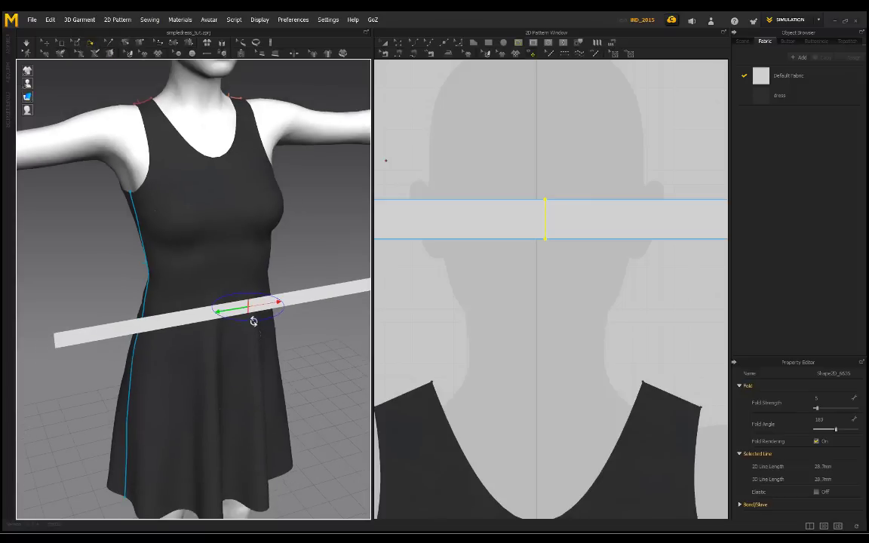
mouse_move(248, 320)
mouse_down()
mouse_move(212, 312)
mouse_move(242, 321)
mouse_up()
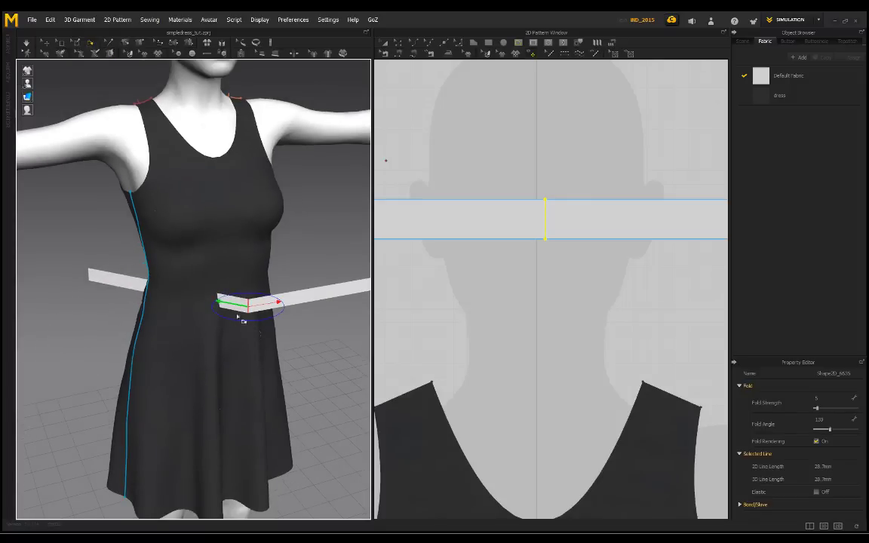
right_drag(202, 225, 233, 387)
drag(233, 388, 249, 381)
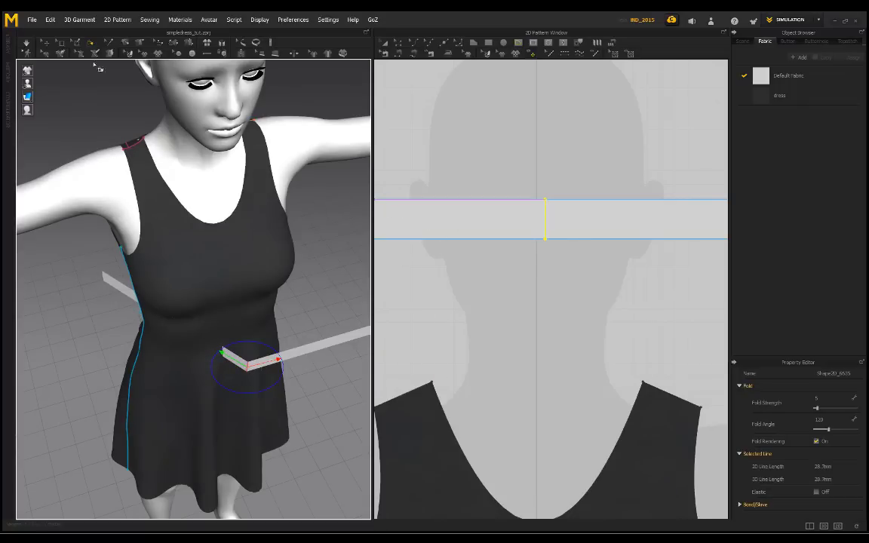
Rotate and move the folded belt so its fold sits at the front of the waist and its halves point backwards.
click(47, 46)
click(293, 349)
drag(320, 344, 289, 354)
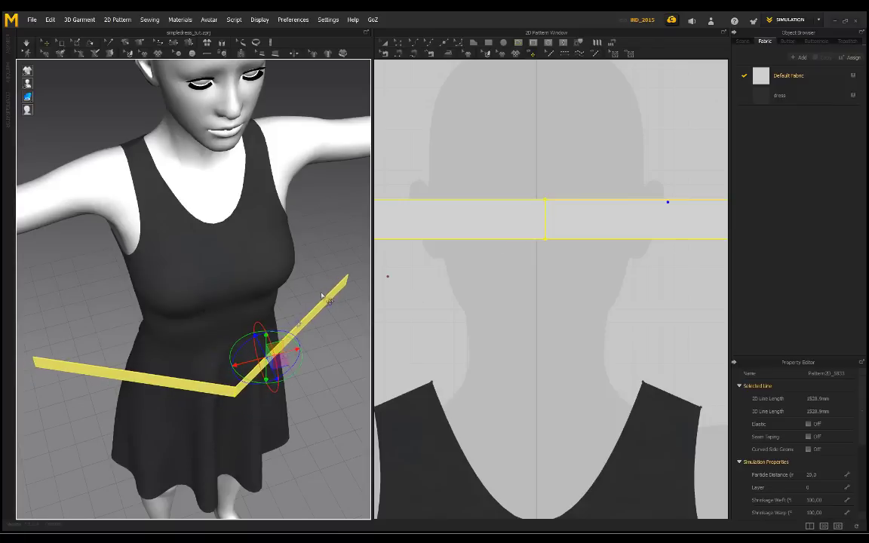
right_drag(324, 295, 292, 305)
right_drag(345, 301, 392, 215)
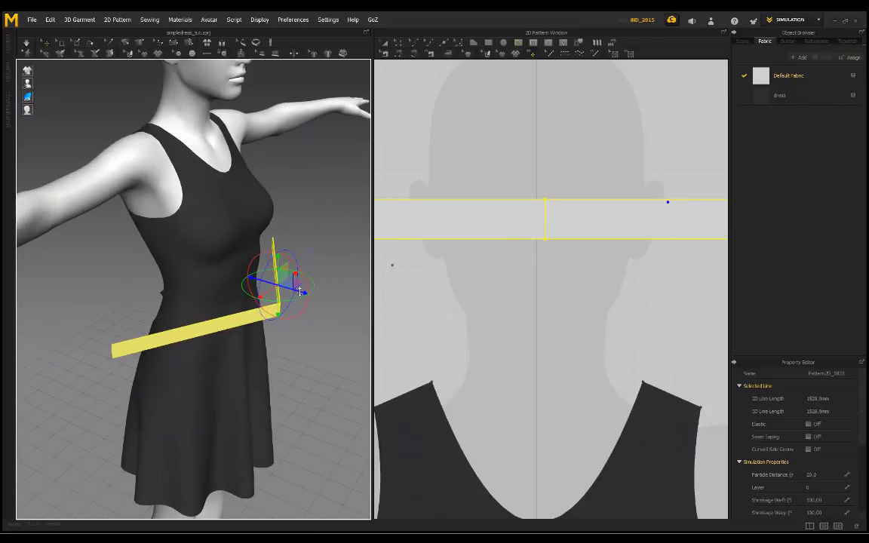
drag(300, 291, 273, 283)
right_drag(273, 284, 344, 332)
Sew the belt's two short end edges together.
scroll(433, 172, down, 5)
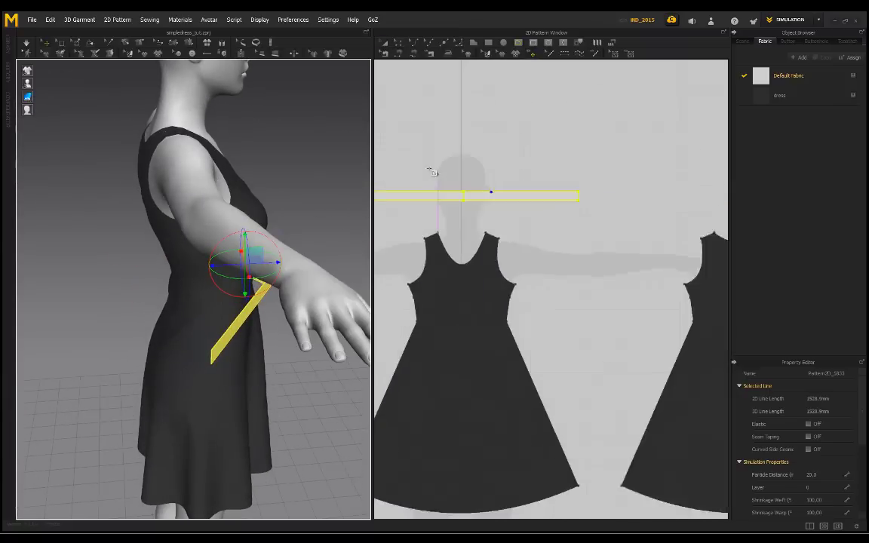
scroll(432, 171, down, 2)
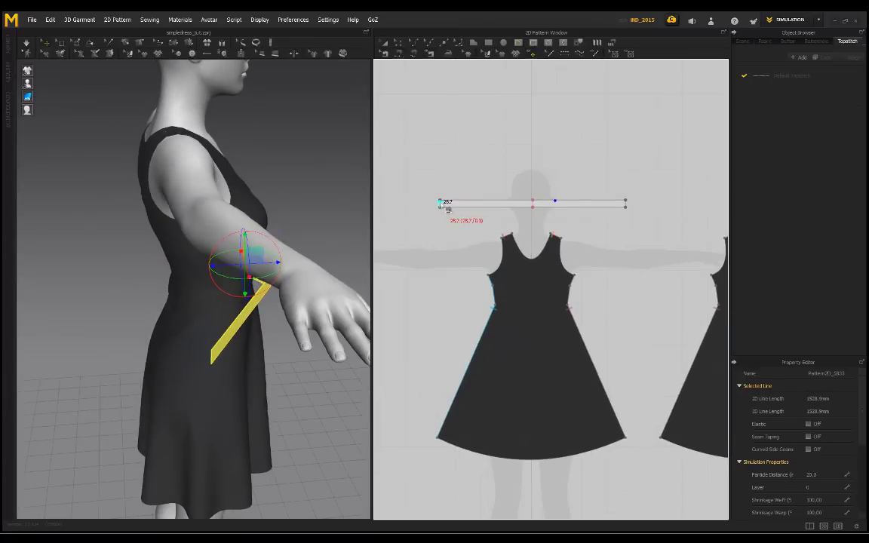
click(445, 205)
click(625, 204)
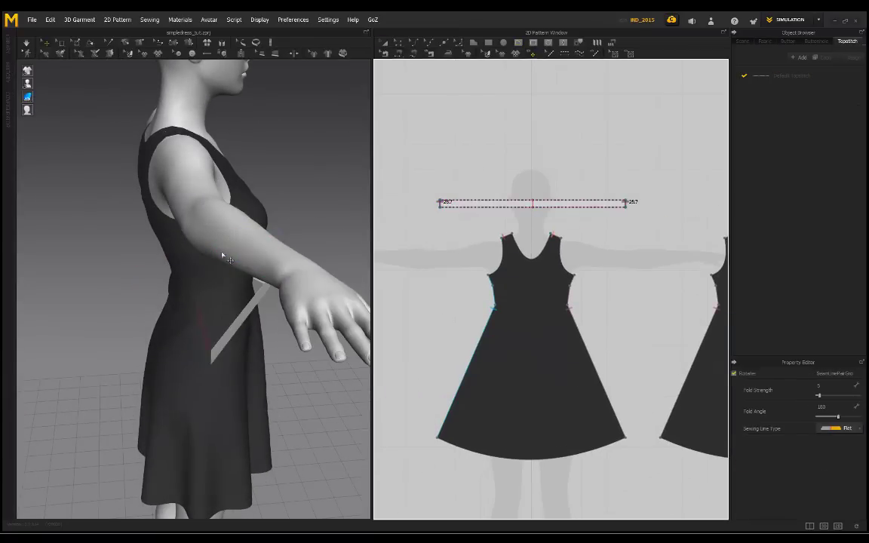
Push the sewn belt closer to the body and simulate it so that it closes around the waist.
right_drag(224, 257, 170, 249)
click(256, 289)
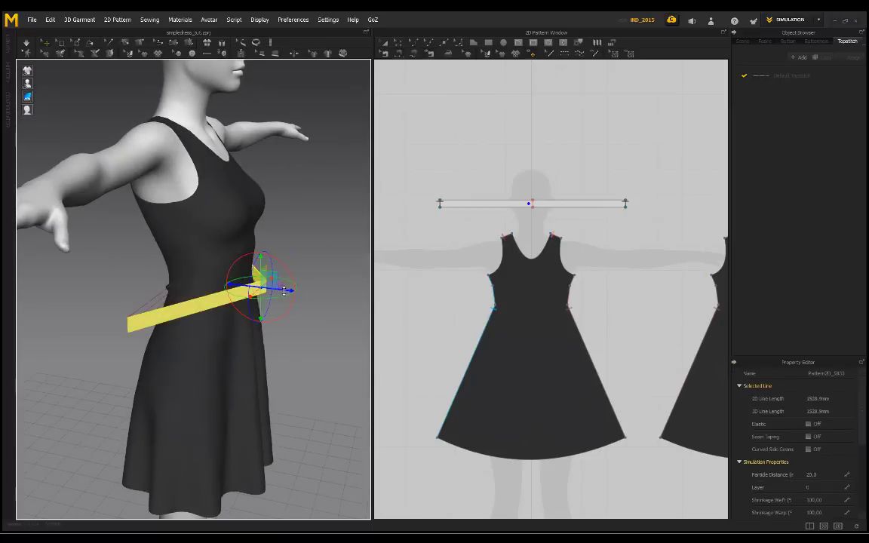
drag(284, 291, 277, 290)
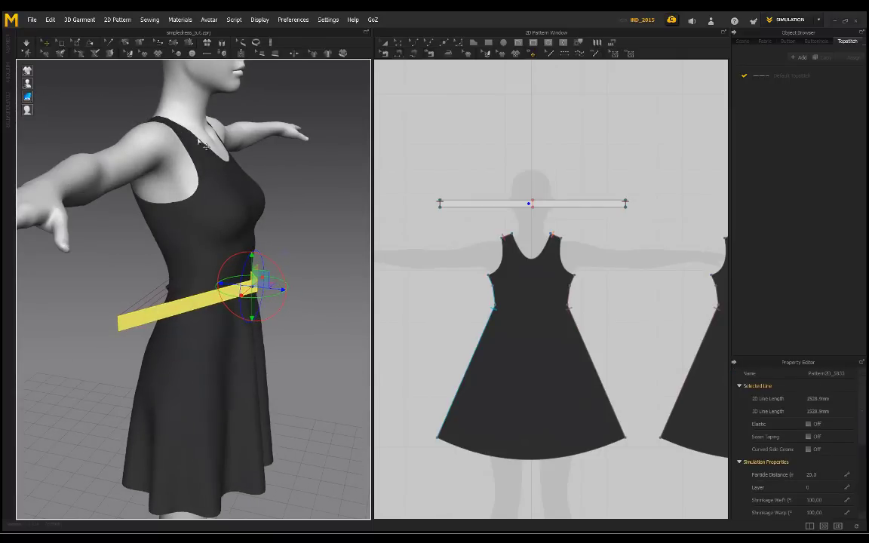
key(space)
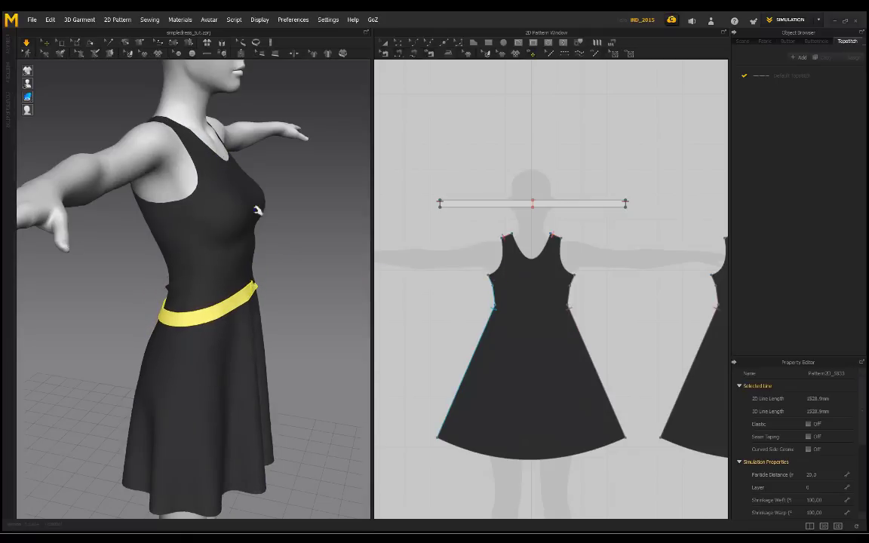
right_drag(281, 258, 203, 270)
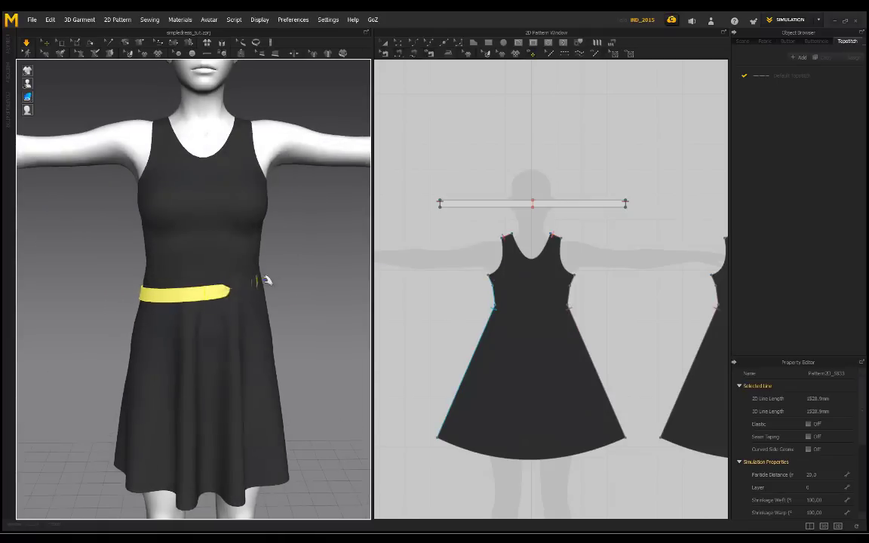
Set the belt pattern's simulation layer to 1 so it drapes over the dress, and acknowledge the layer information.
scroll(261, 290, up, 5)
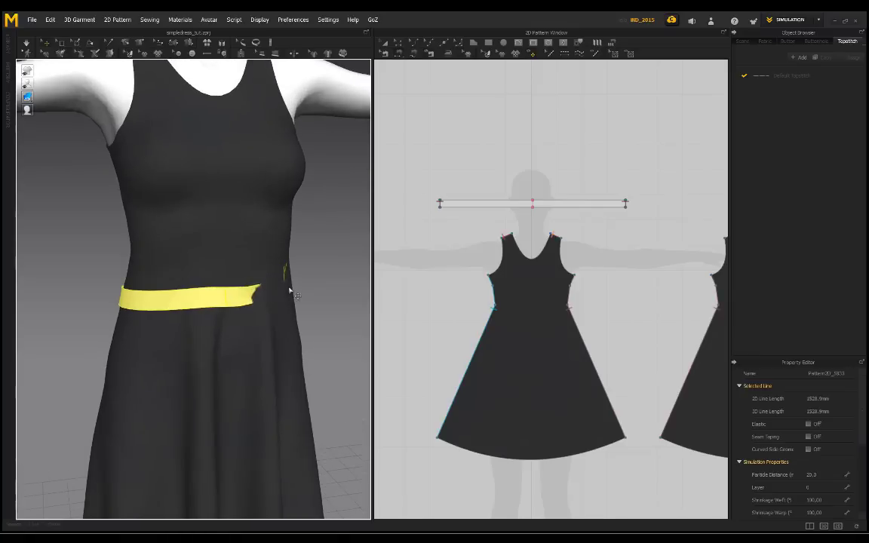
scroll(289, 291, down, 3)
mouse_move(242, 276)
right_down()
mouse_move(162, 276)
mouse_move(251, 273)
right_up()
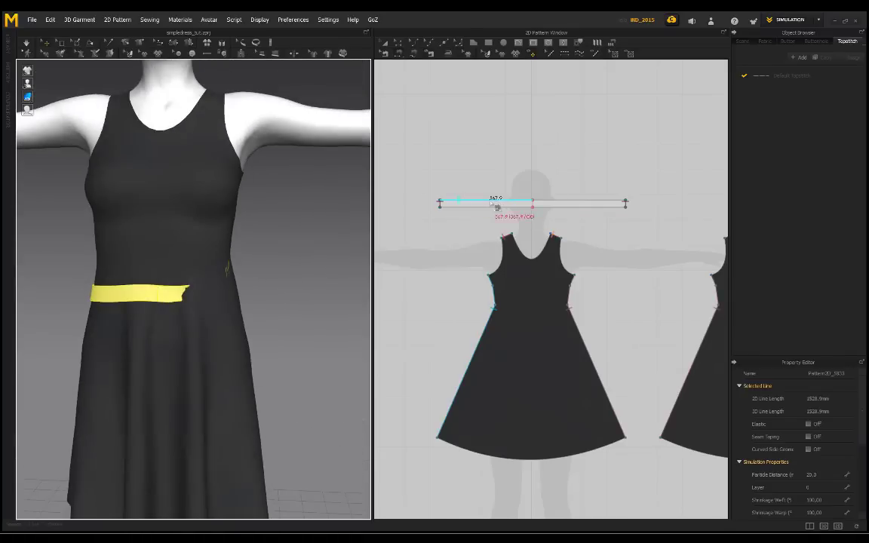
click(384, 44)
click(522, 352)
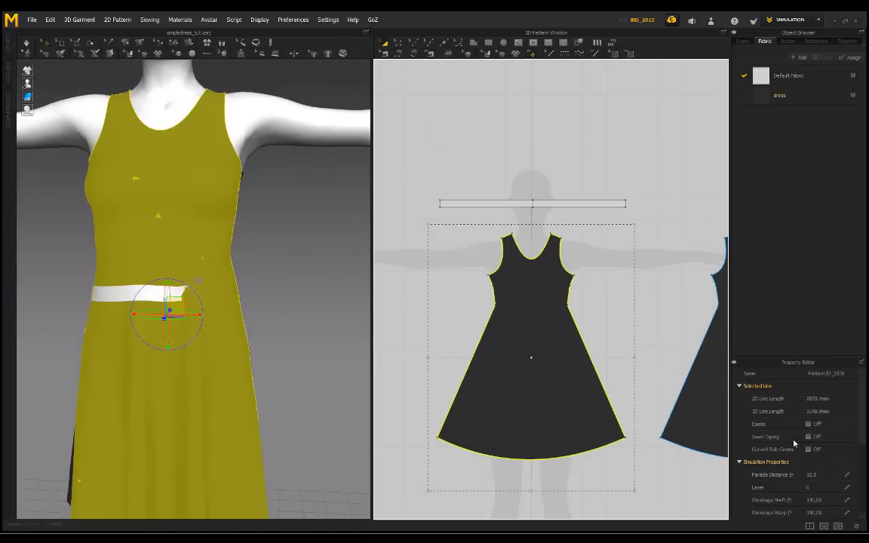
click(486, 202)
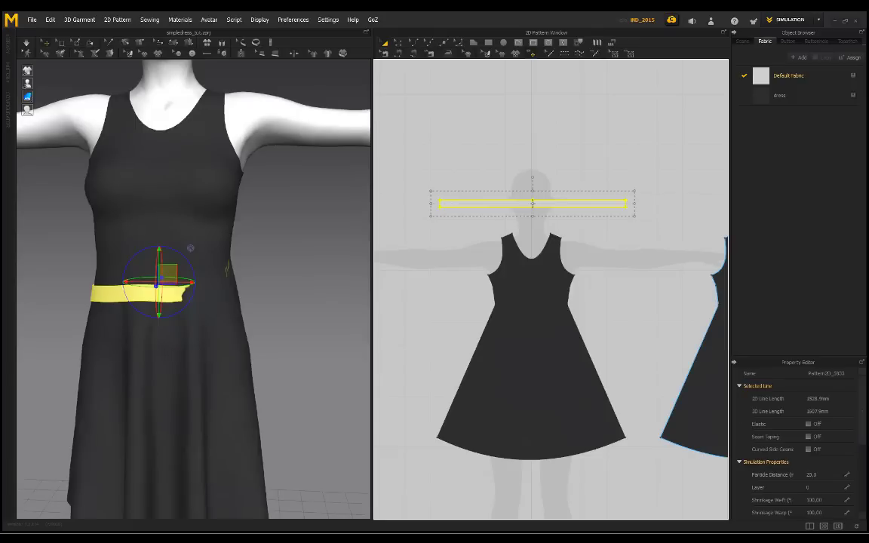
key(Return)
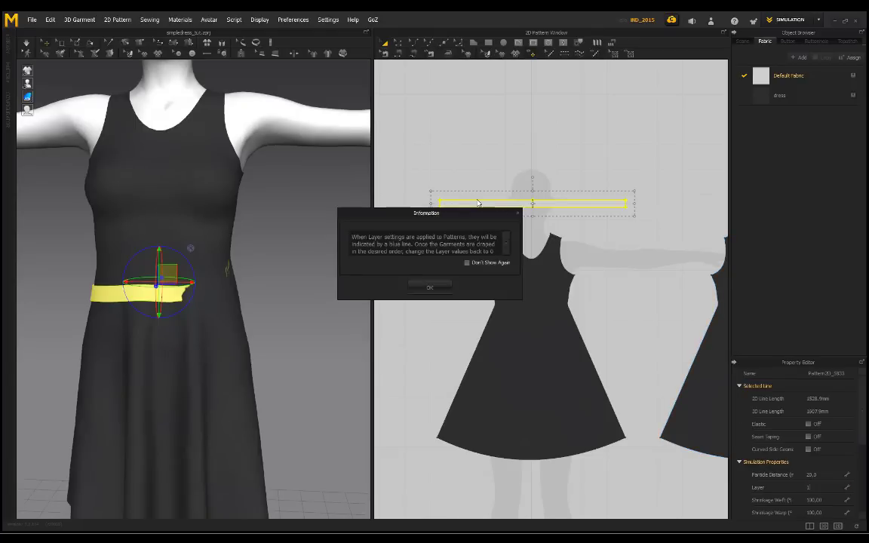
click(419, 285)
Simulate the garment so that the layered belt settles outside the dress at the waist.
right_drag(235, 241, 284, 263)
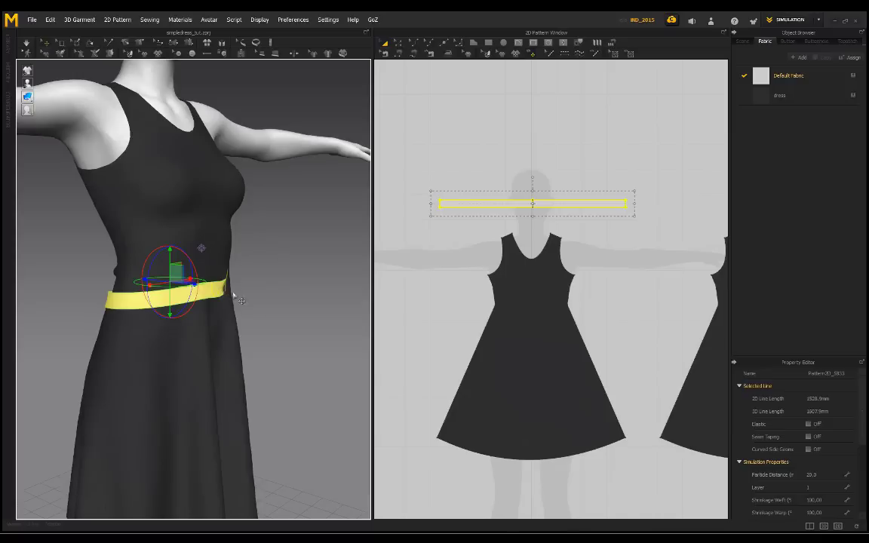
right_drag(261, 285, 207, 339)
key(space)
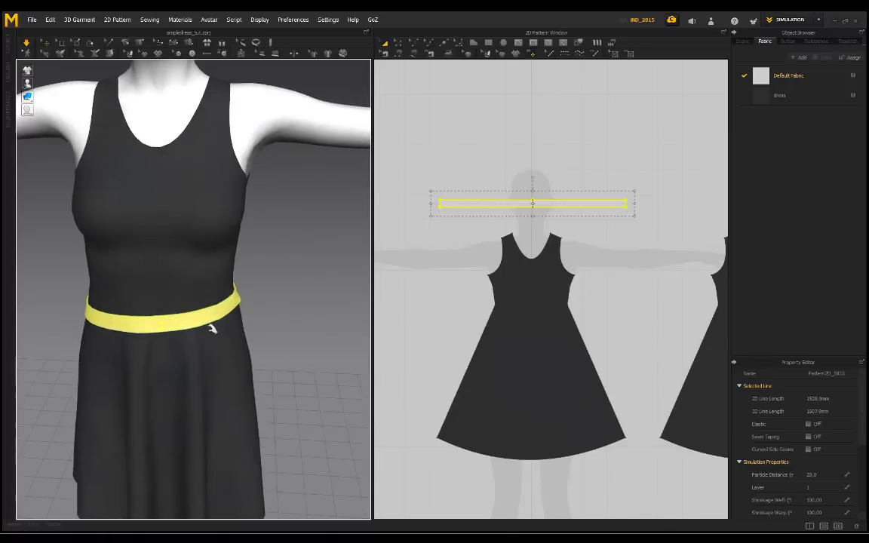
right_drag(262, 274, 233, 234)
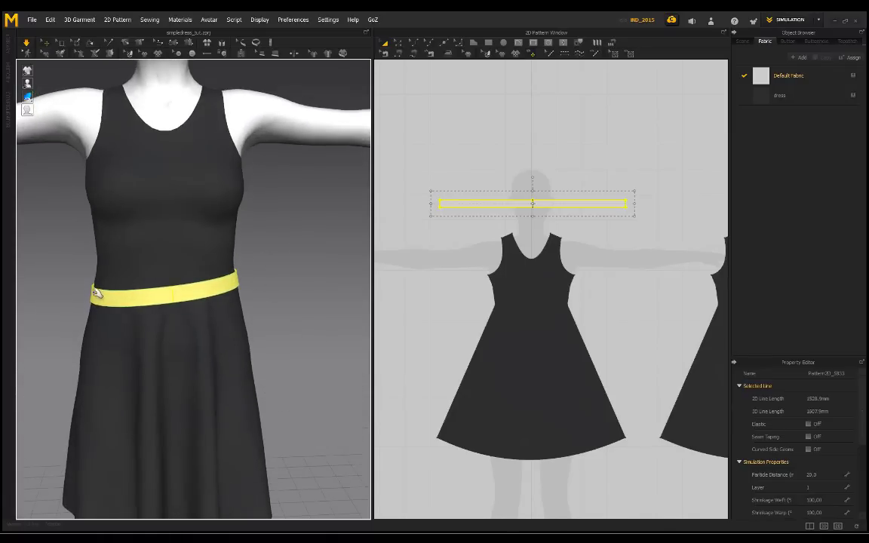
Pull the belt into a level position at the front, sides and back of the waist while the simulation runs.
drag(96, 293, 103, 271)
drag(156, 287, 192, 259)
drag(143, 292, 59, 252)
right_drag(63, 235, 179, 214)
drag(131, 284, 235, 273)
right_drag(136, 241, 192, 257)
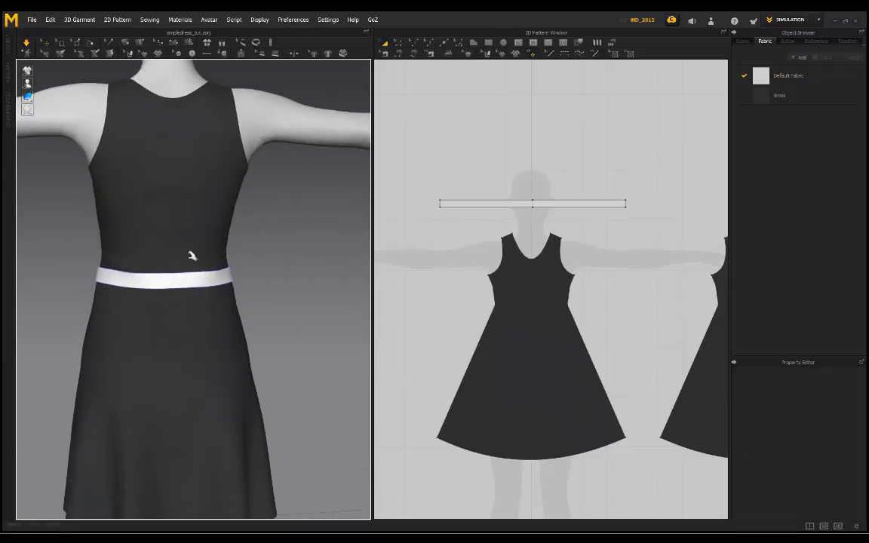
mouse_move(167, 278)
mouse_down()
mouse_move(172, 260)
mouse_move(179, 265)
mouse_up()
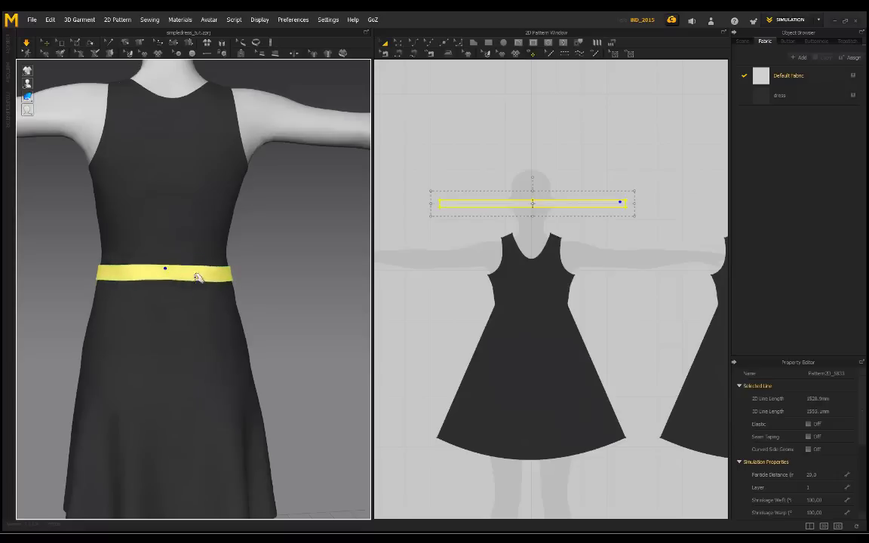
click(289, 244)
Duplicate the dress fabric and assign the copy, dress Copy 1, to the belt pattern.
right_drag(289, 245, 56, 218)
scroll(273, 244, down, 2)
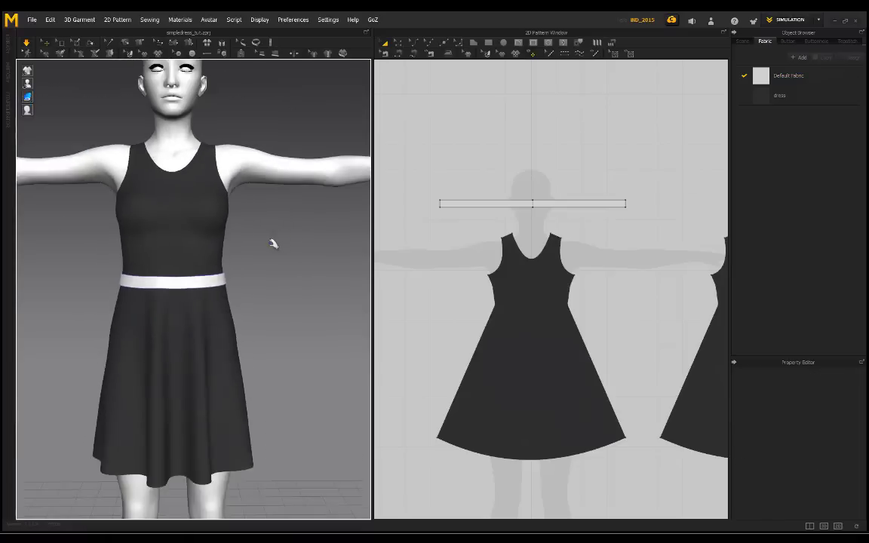
scroll(273, 243, down, 2)
right_drag(252, 275, 310, 264)
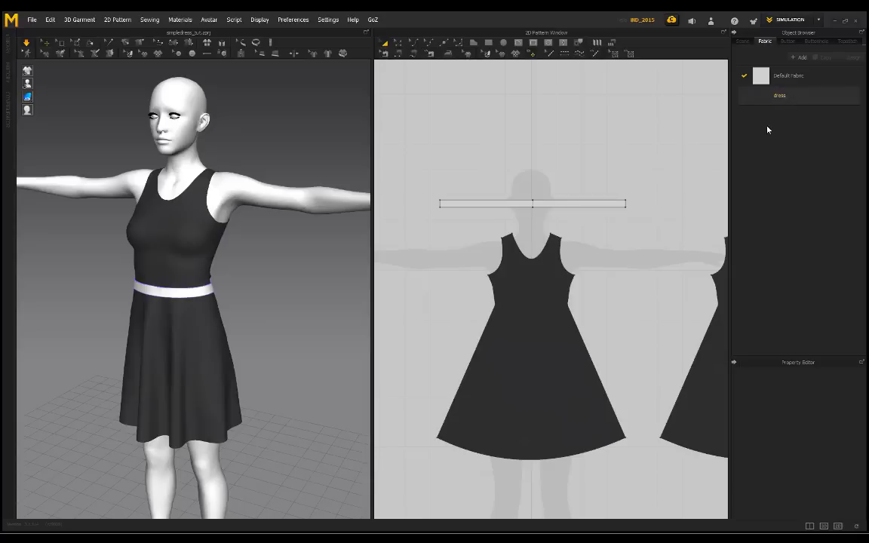
click(785, 95)
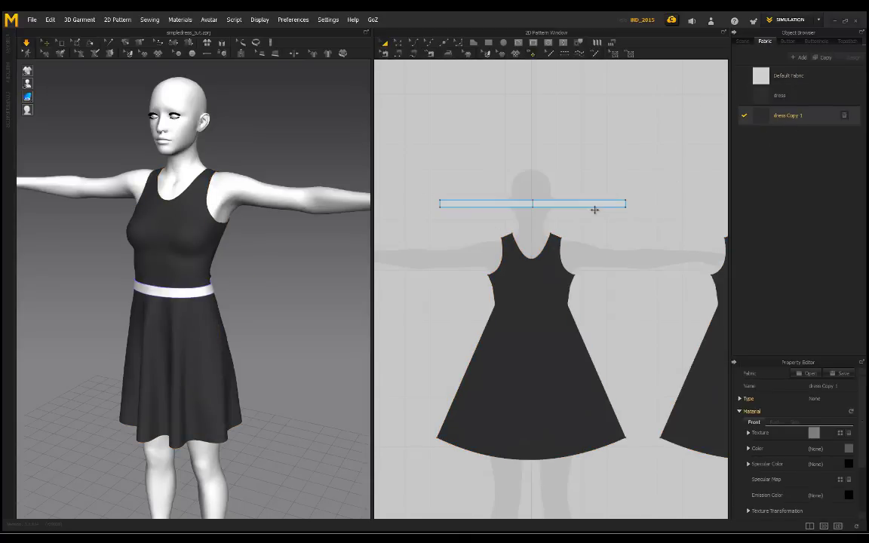
click(594, 210)
scroll(840, 471, down, 10)
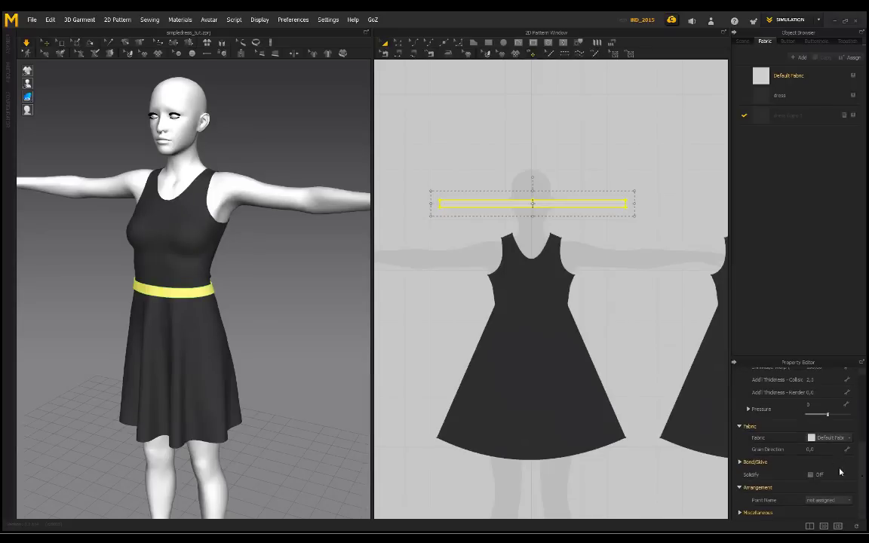
click(850, 438)
click(836, 458)
Change the colour of the dress Copy 1 fabric to a light grey.
click(798, 116)
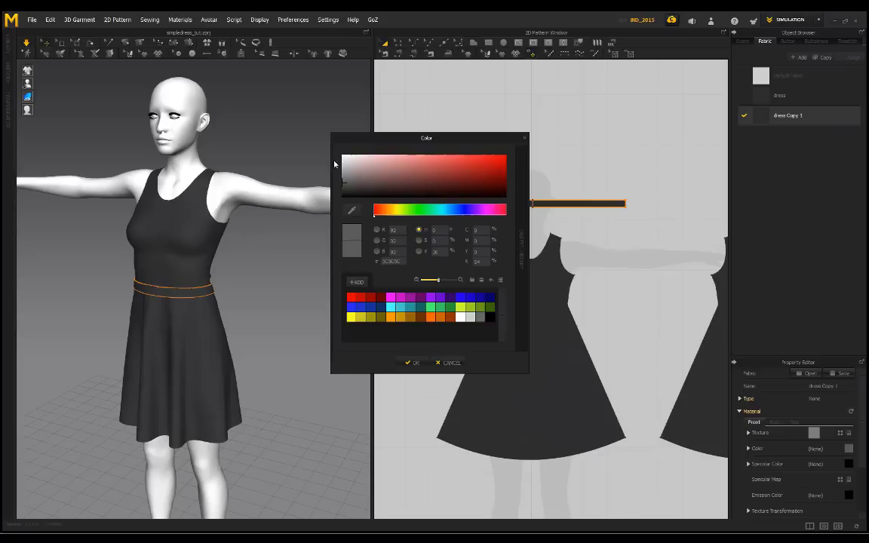
drag(342, 184, 328, 166)
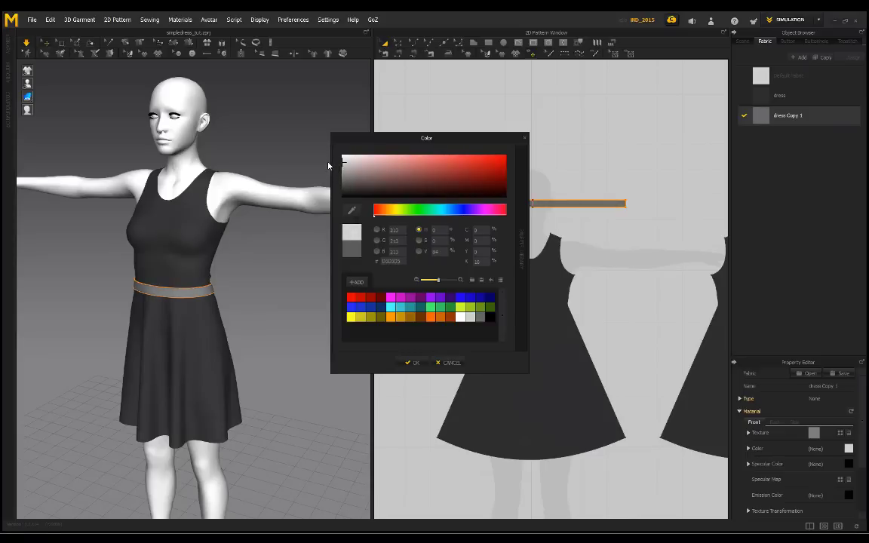
click(413, 363)
right_drag(262, 279, 285, 274)
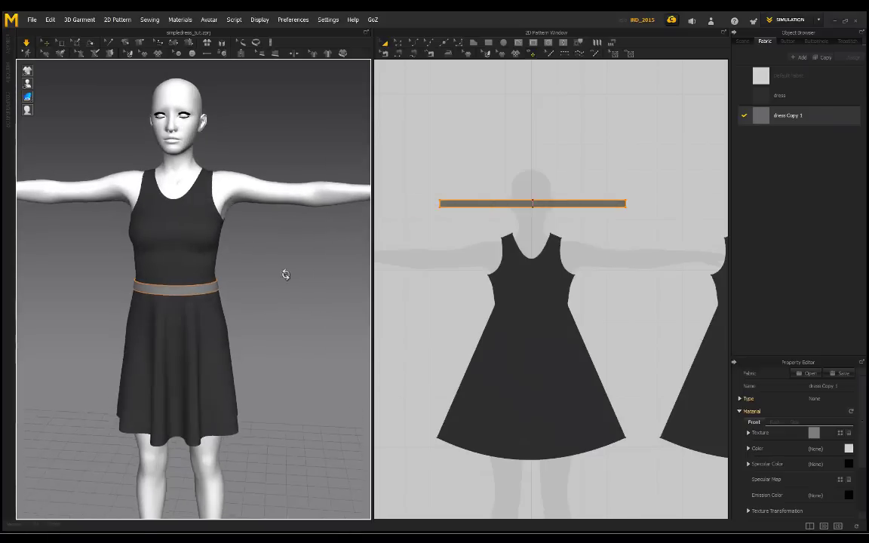
Shorten the belt pattern equally from both ends so that it fits more tightly around the waist.
click(494, 205)
scroll(242, 287, up, 3)
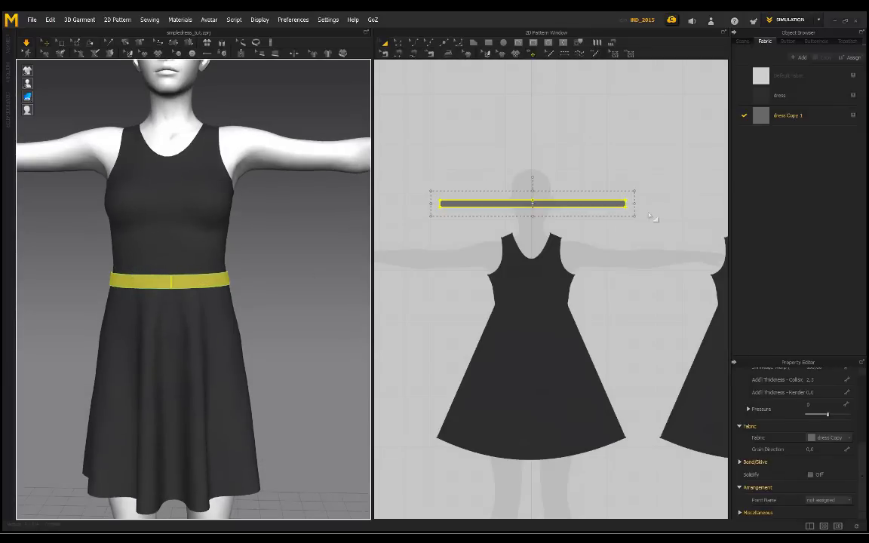
scroll(535, 200, up, 3)
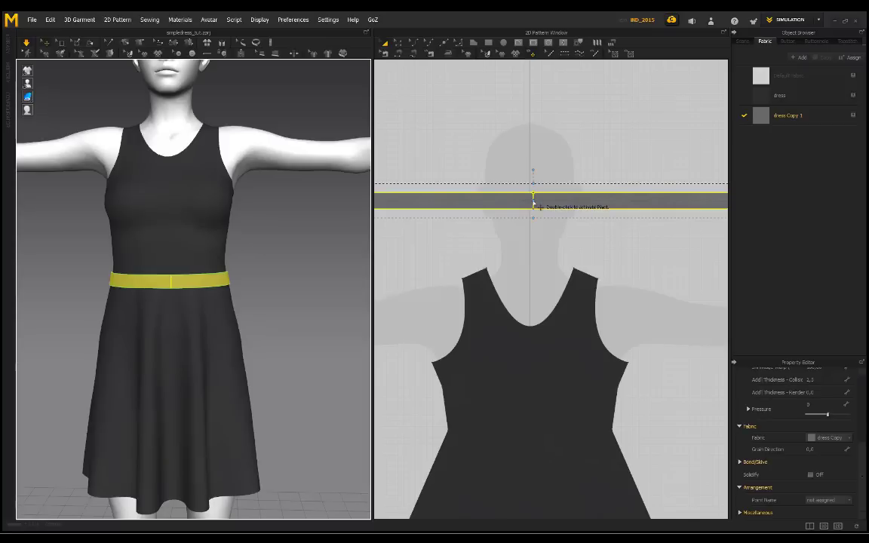
scroll(537, 205, down, 3)
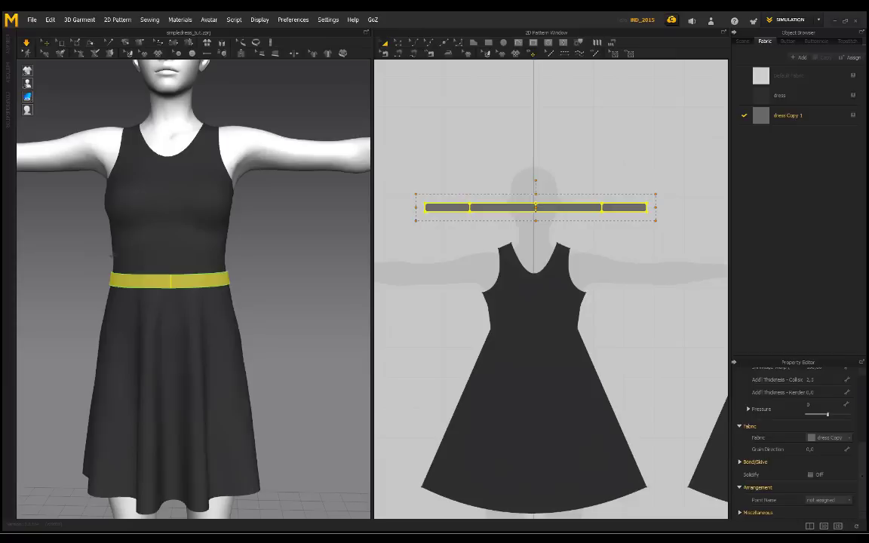
Pull the twisted parts of the tightened belt flat on both sides near the back during simulation.
right_drag(149, 255, 174, 267)
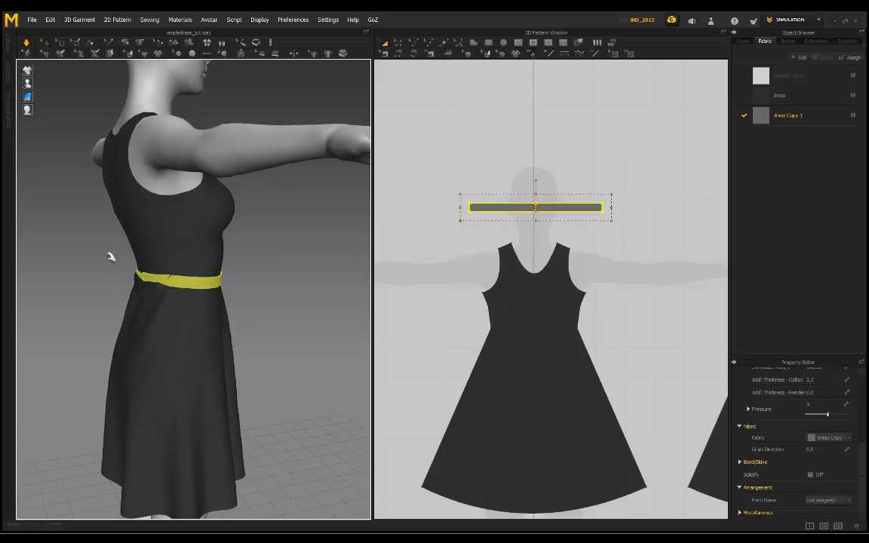
right_drag(111, 256, 233, 275)
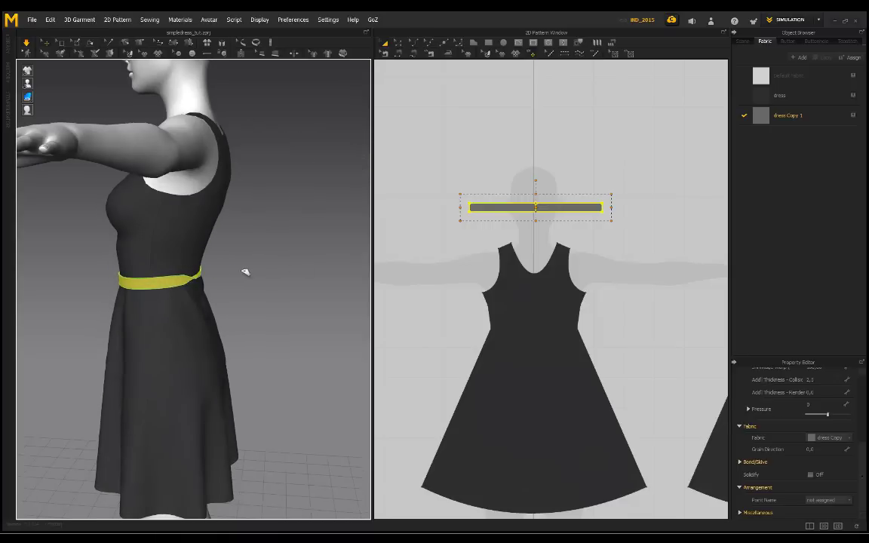
click(252, 254)
right_drag(252, 254, 253, 257)
drag(199, 272, 243, 274)
click(244, 272)
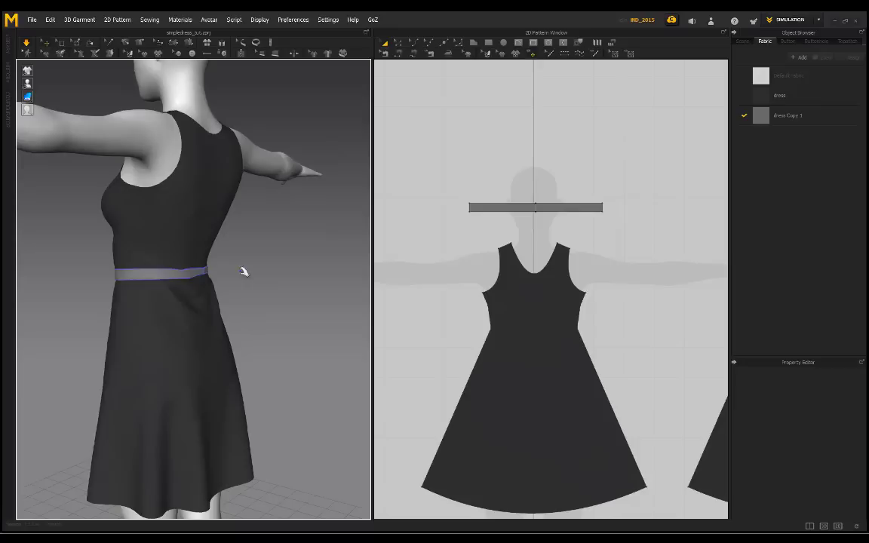
right_drag(243, 272, 157, 278)
click(135, 281)
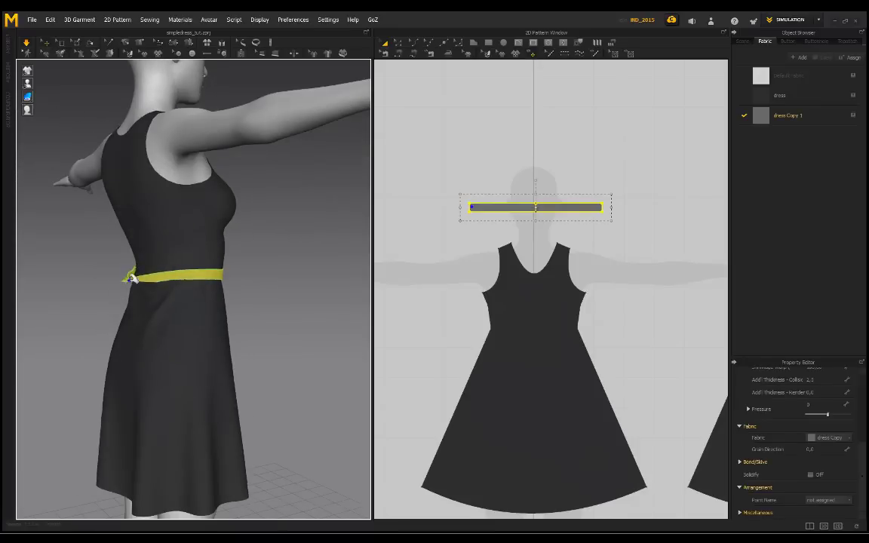
click(252, 255)
Examine how the tightened belt sits against the waist from the front, up close and from the side.
right_drag(252, 255, 178, 282)
scroll(252, 268, up, 8)
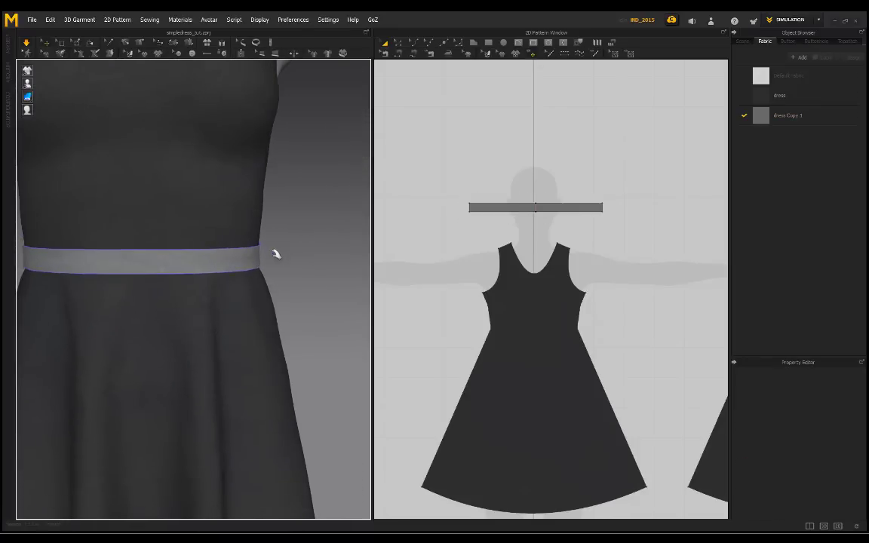
scroll(276, 254, down, 3)
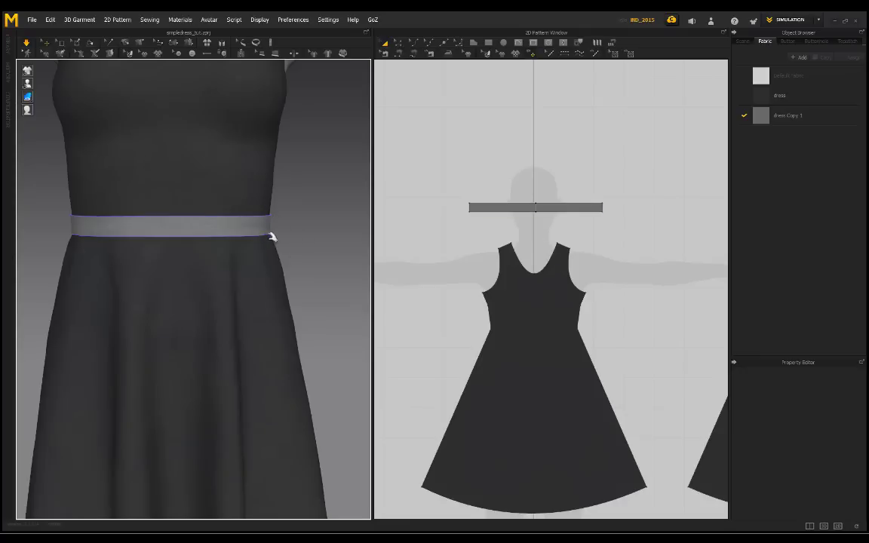
mouse_move(302, 241)
right_down()
mouse_move(236, 266)
mouse_move(310, 248)
right_up()
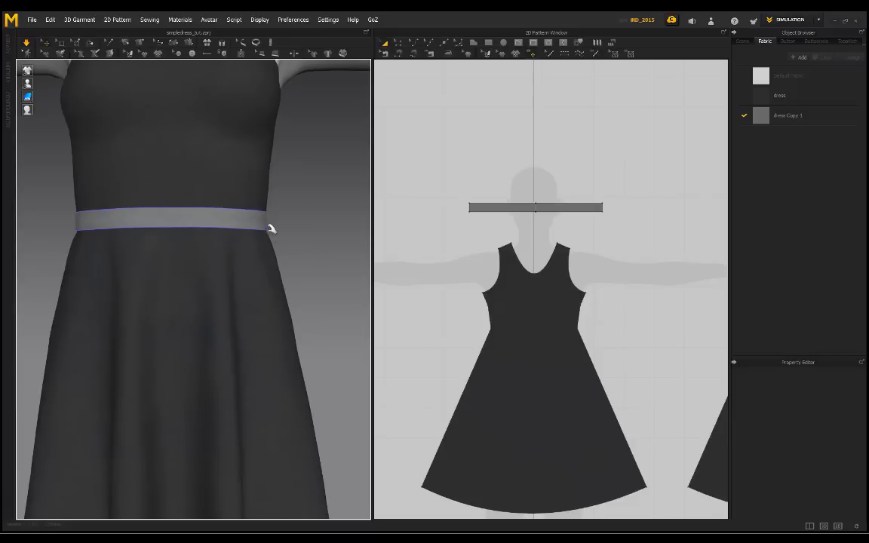
right_drag(290, 248, 279, 260)
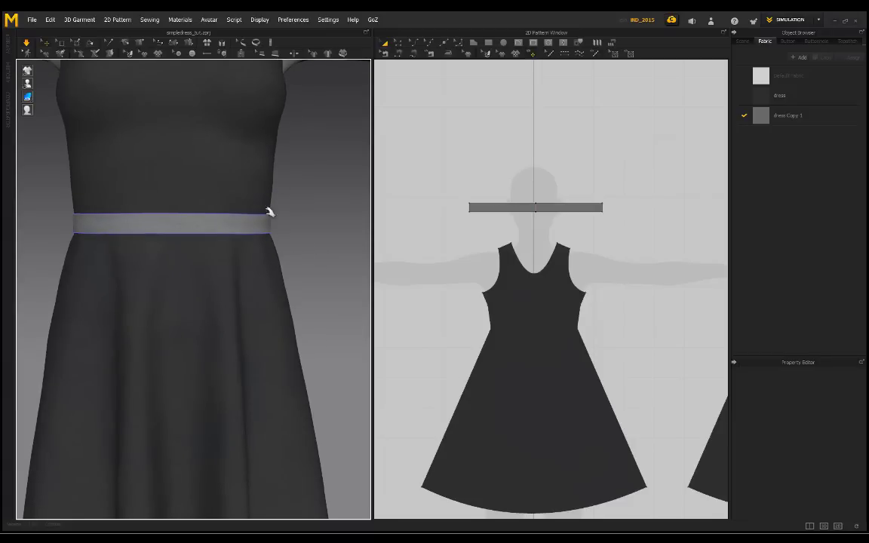
scroll(258, 257, down, 5)
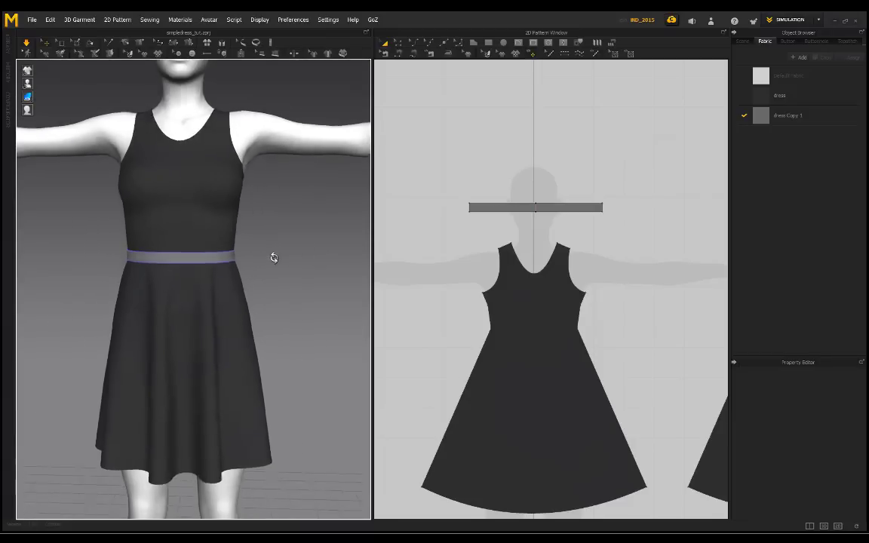
right_drag(274, 255, 178, 258)
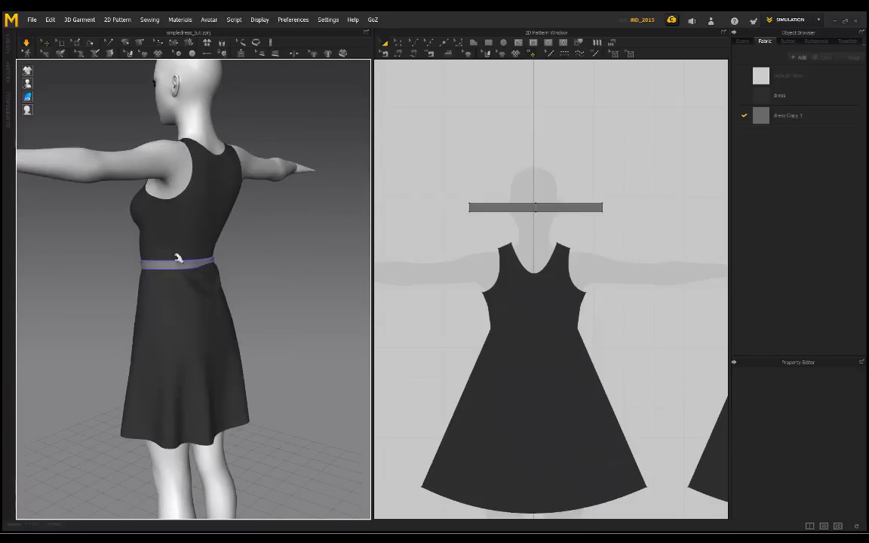
Set the belt pattern's particle distance to 15.
click(503, 208)
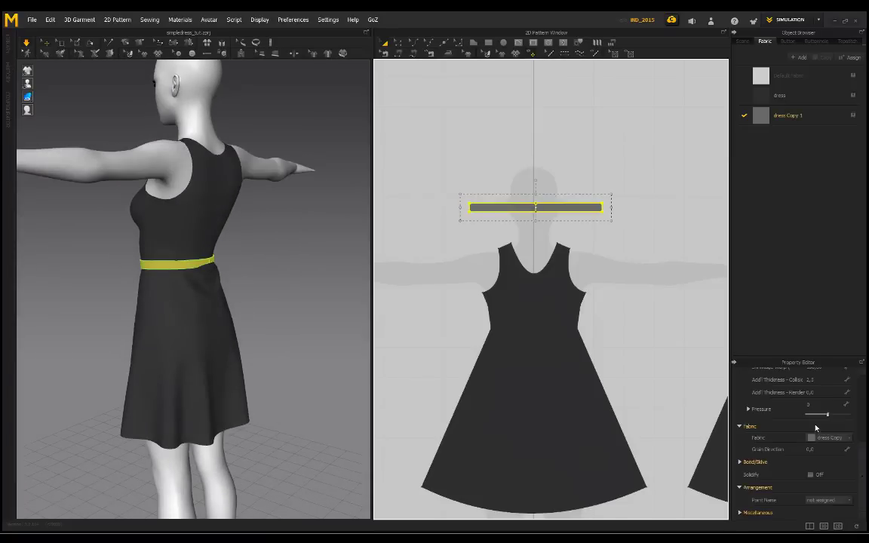
scroll(807, 464, up, 3)
double_click(819, 408)
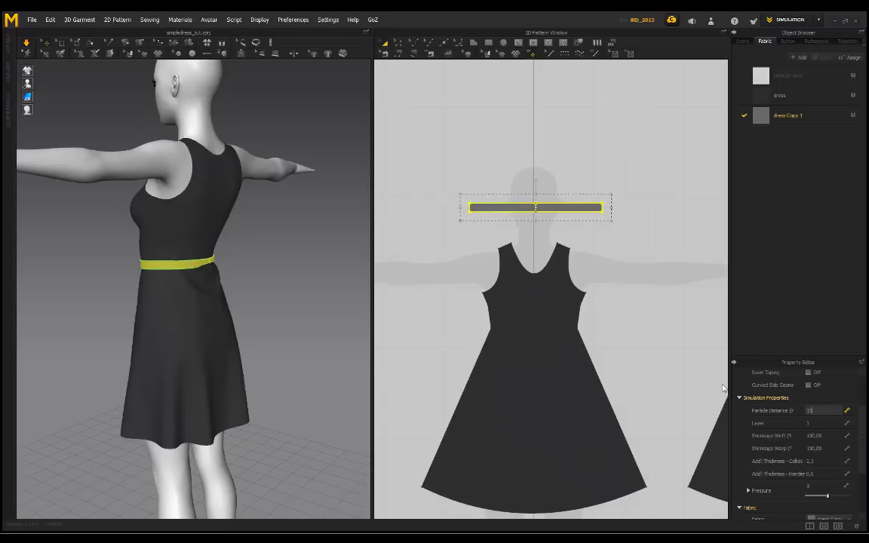
text(15)
key(Return)
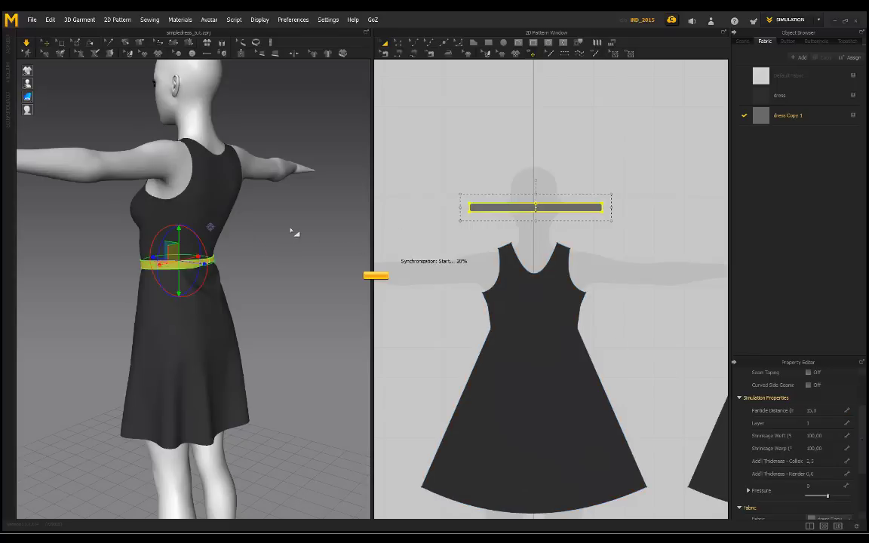
Pull the belt's section near the back outward during simulation so that it lies over the dress fabric.
click(251, 254)
scroll(252, 260, up, 3)
right_drag(250, 267, 197, 249)
click(223, 247)
click(256, 249)
right_drag(284, 255, 153, 258)
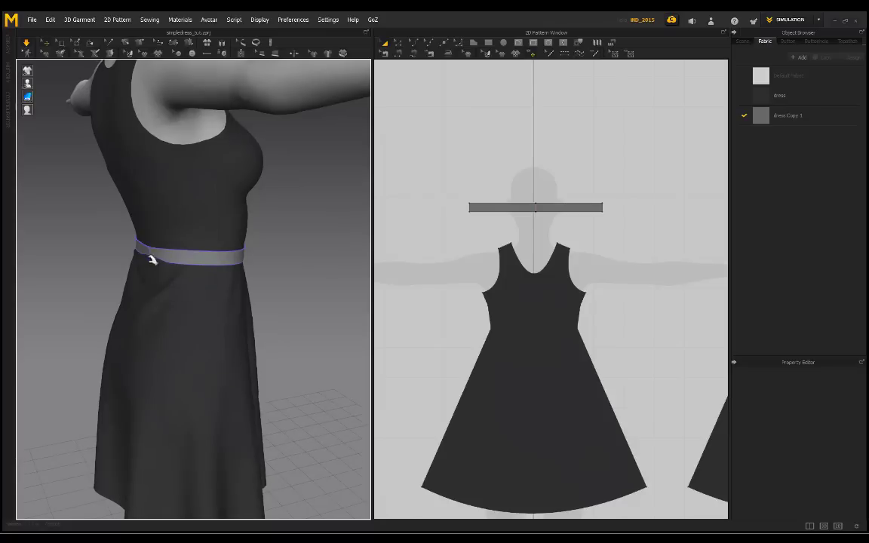
click(150, 289)
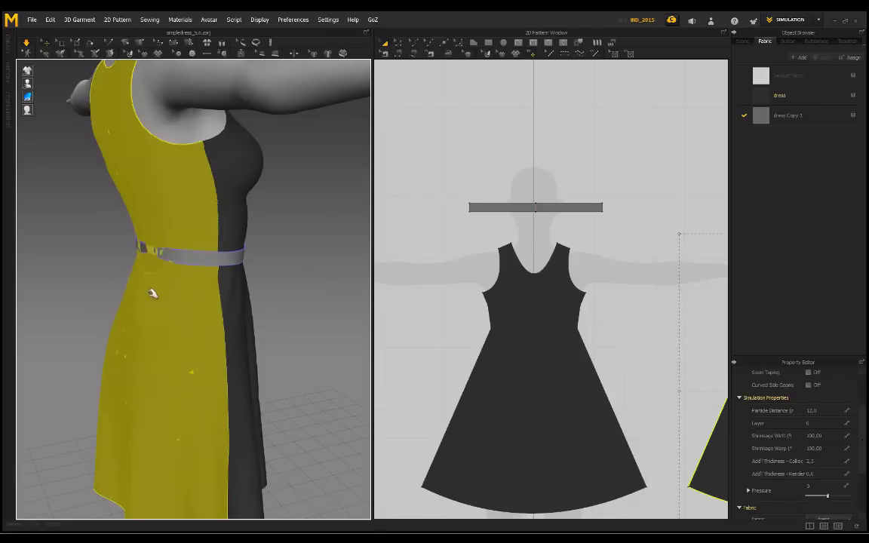
click(291, 246)
right_drag(292, 246, 193, 227)
click(151, 252)
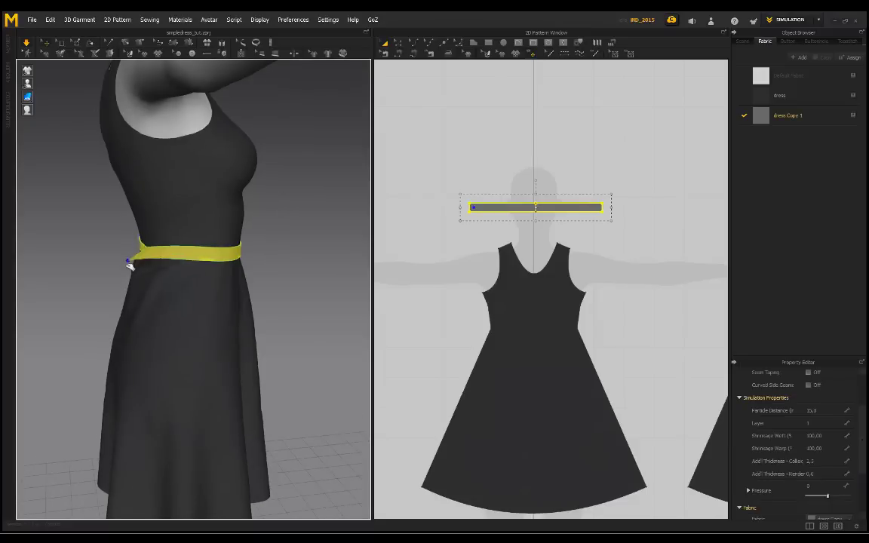
Examine how the belt wraps around the waist from the front, the side and the back.
click(283, 240)
right_drag(283, 240, 289, 204)
right_drag(224, 256, 283, 254)
scroll(282, 252, down, 5)
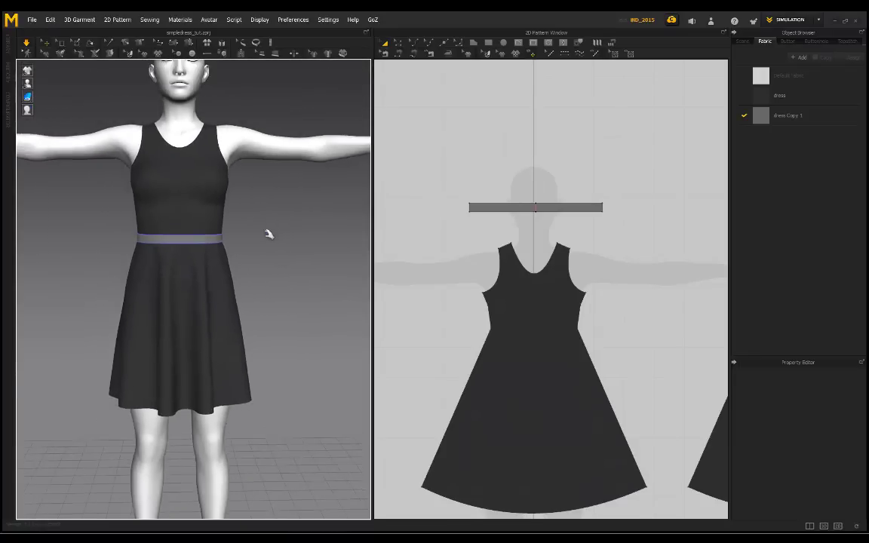
right_drag(285, 241, 188, 231)
right_drag(272, 223, 213, 66)
right_drag(116, 251, 130, 258)
scroll(190, 244, up, 3)
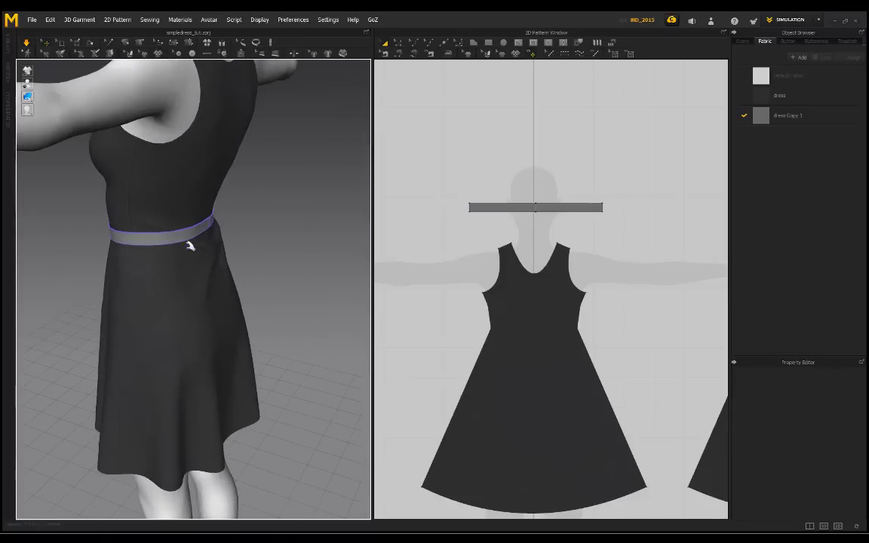
right_drag(272, 212, 170, 241)
right_drag(295, 246, 114, 231)
scroll(114, 232, down, 5)
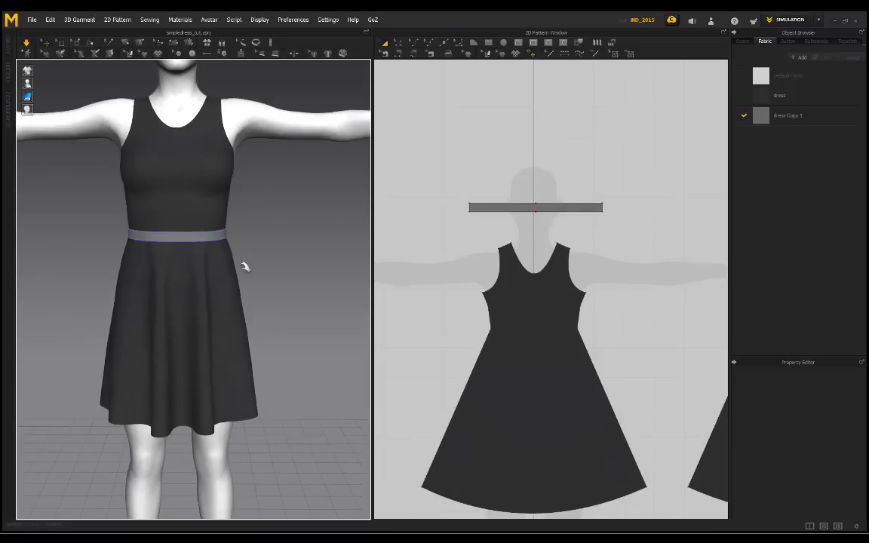
Widen the belt pattern by raising its upper edge while keeping its length, and let it drape in the simulation.
click(494, 212)
click(494, 212)
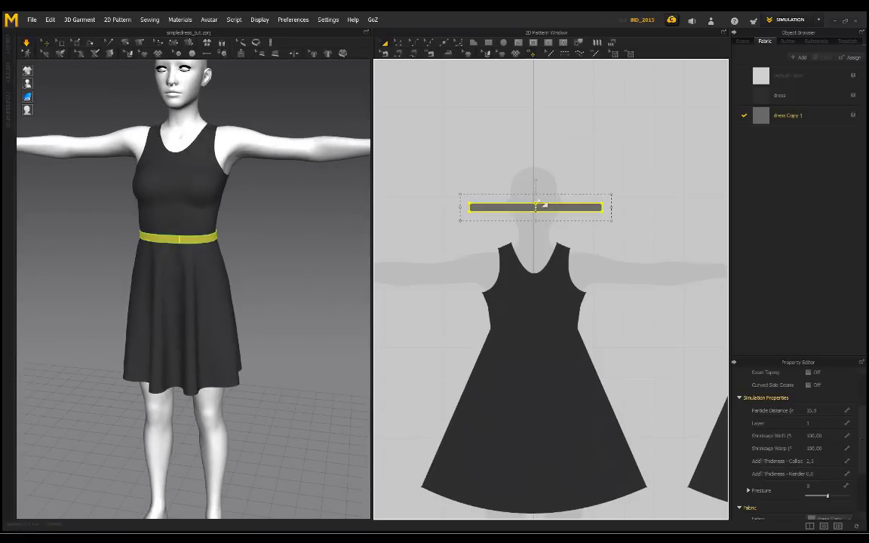
drag(536, 193, 536, 187)
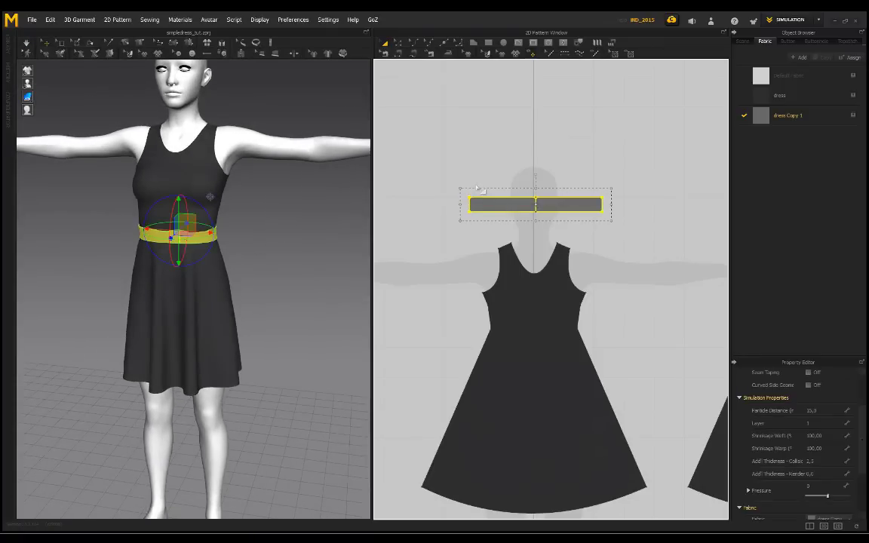
click(491, 165)
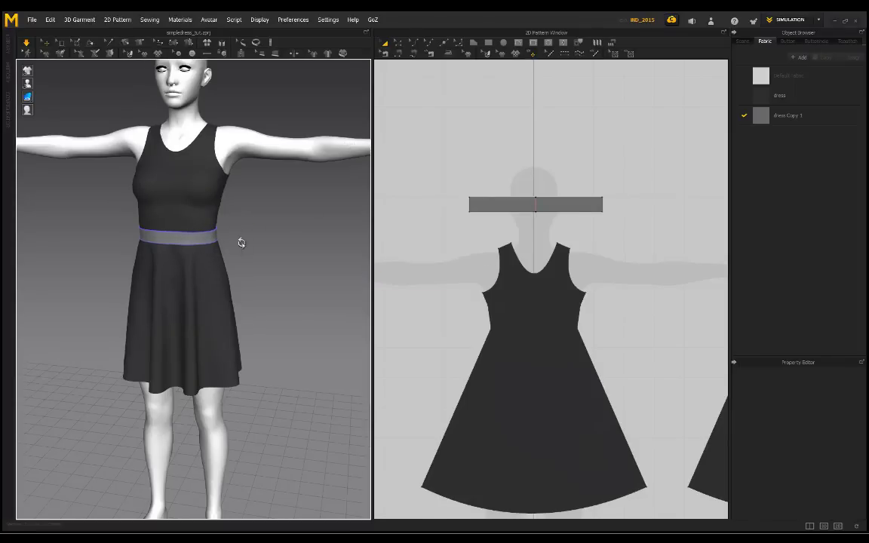
mouse_move(241, 242)
right_down()
mouse_move(91, 228)
mouse_move(240, 229)
mouse_move(113, 234)
mouse_move(226, 234)
right_up()
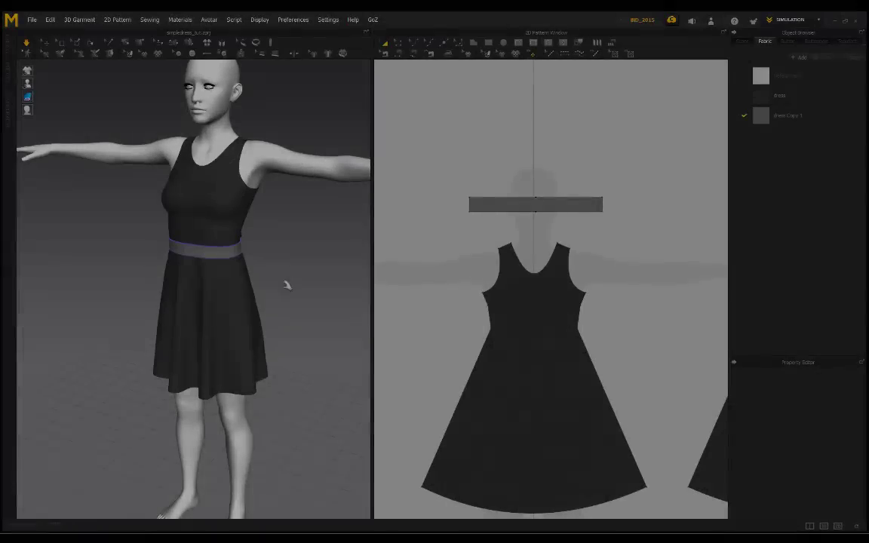
mouse_move(285, 285)
right_down()
mouse_move(216, 294)
mouse_move(283, 283)
right_up()
Offset the bottom hem edges of the front and back dress patterns as internal lines at a distance of 10 mm.
scroll(414, 341, down, 3)
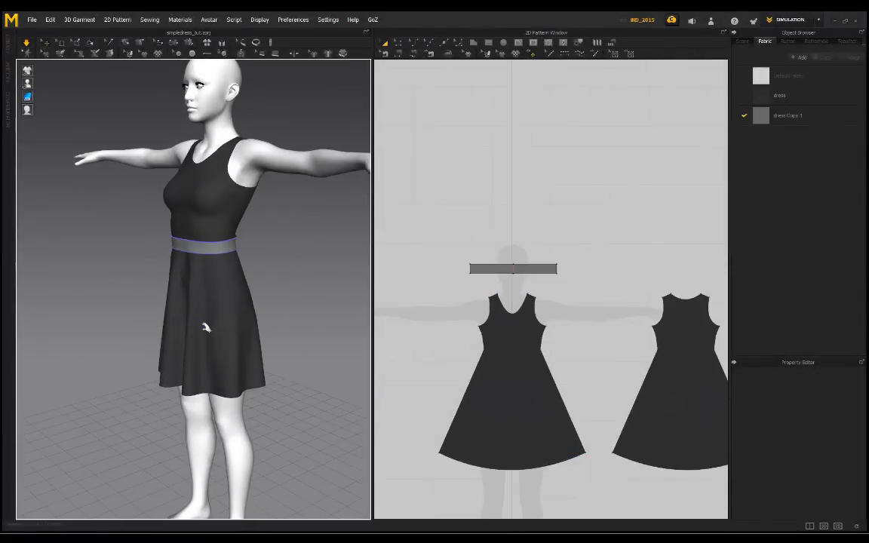
key(2)
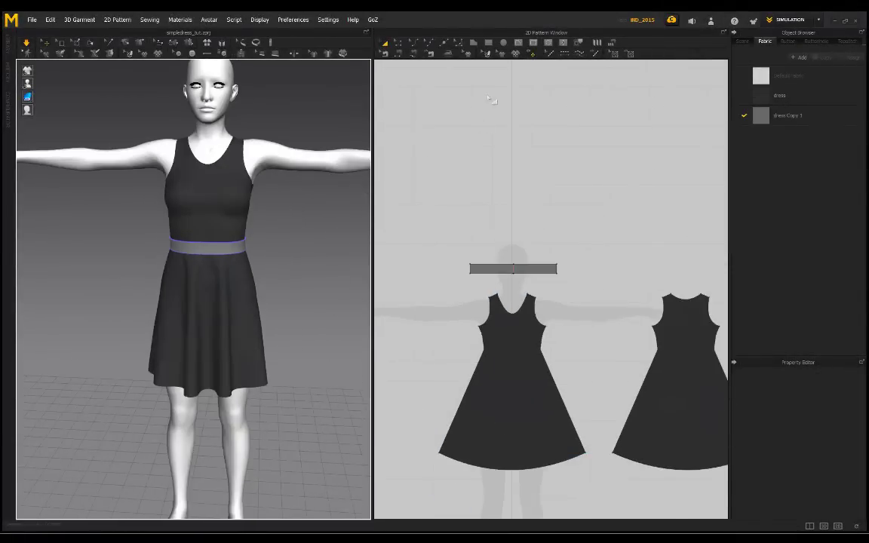
click(399, 44)
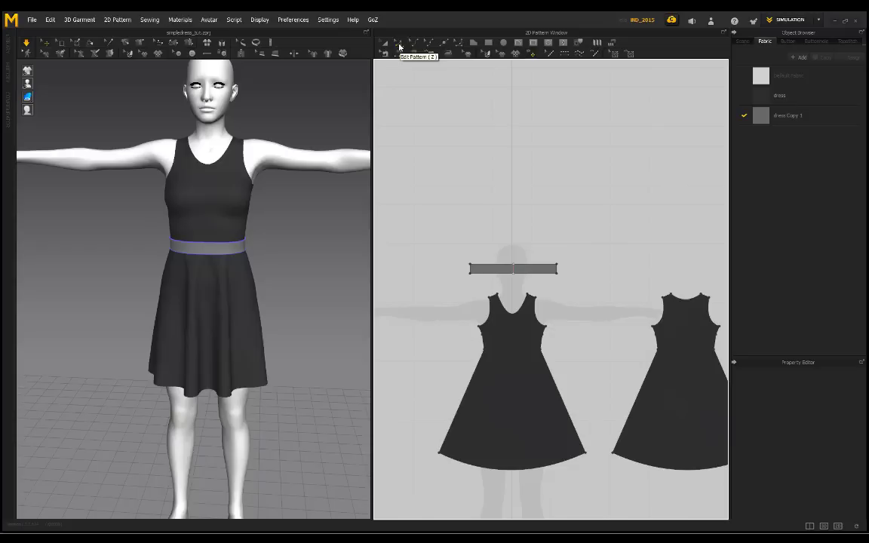
click(492, 468)
right_drag(612, 490, 598, 431)
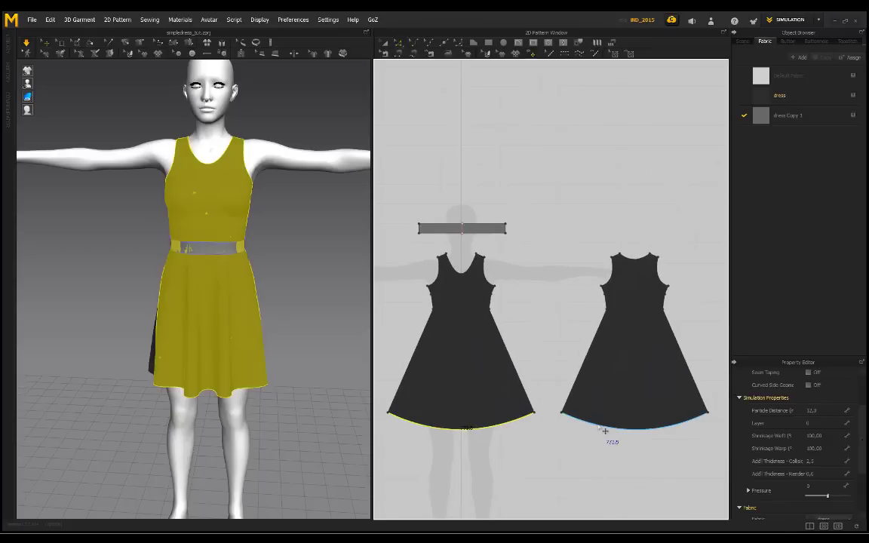
shift+click(635, 448)
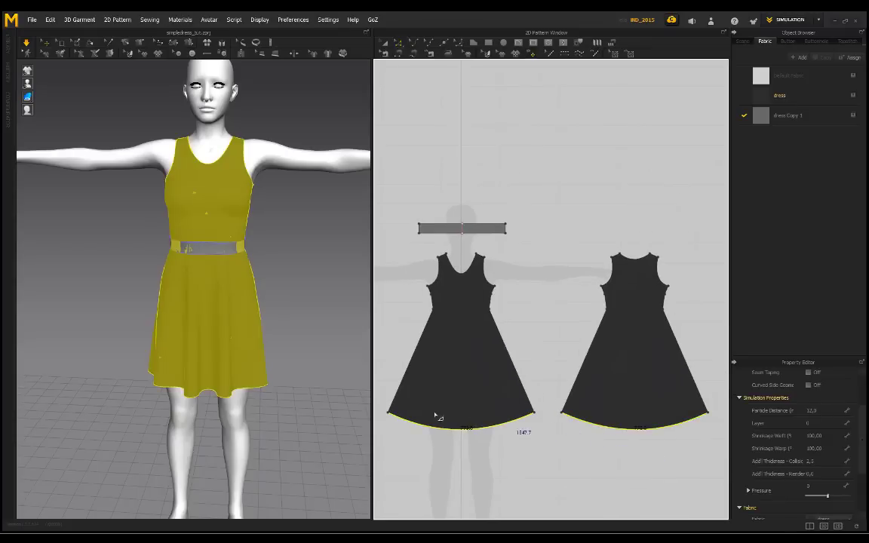
right_click(474, 428)
click(504, 476)
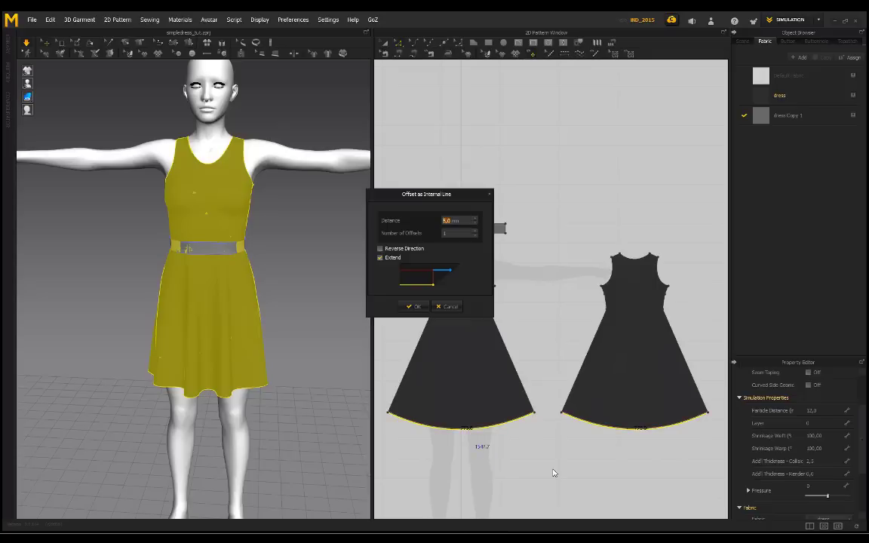
text(10)
key(Return)
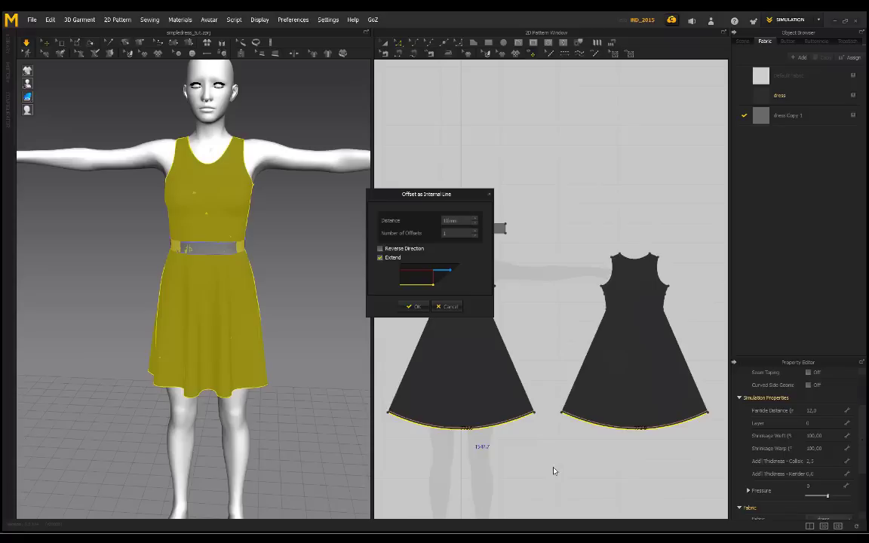
click(416, 307)
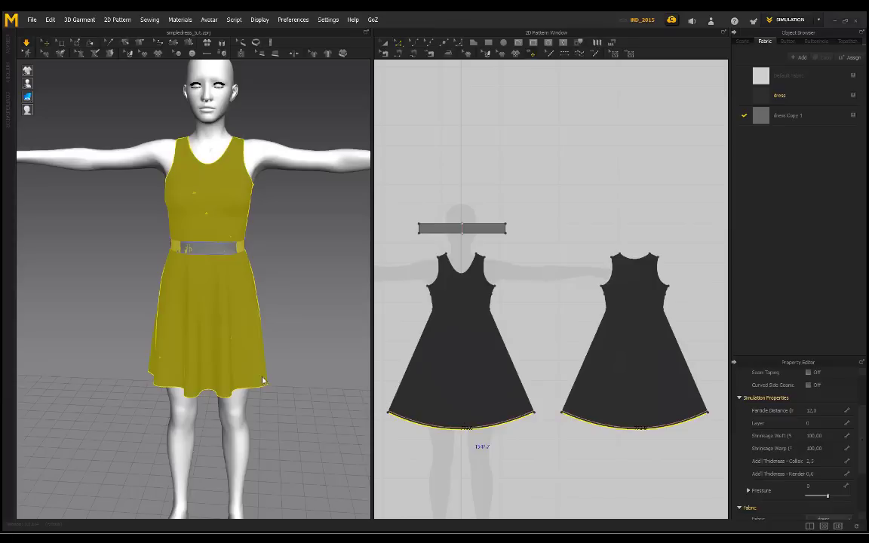
Stop the simulation and apply Cut & Sew along the offset hem lines to separate hem bands from both dress patterns.
click(403, 410)
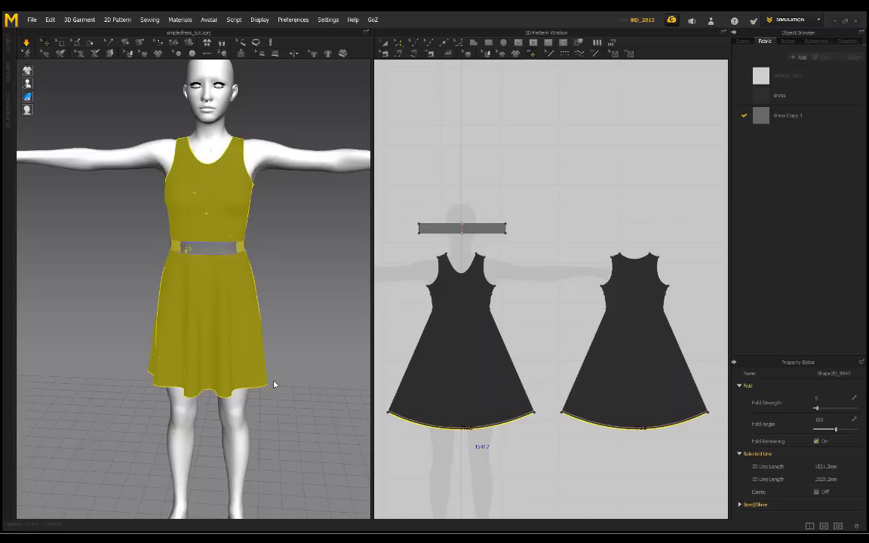
key(space)
scroll(285, 439, up, 4)
right_drag(293, 438, 260, 433)
middle_drag(260, 432, 256, 352)
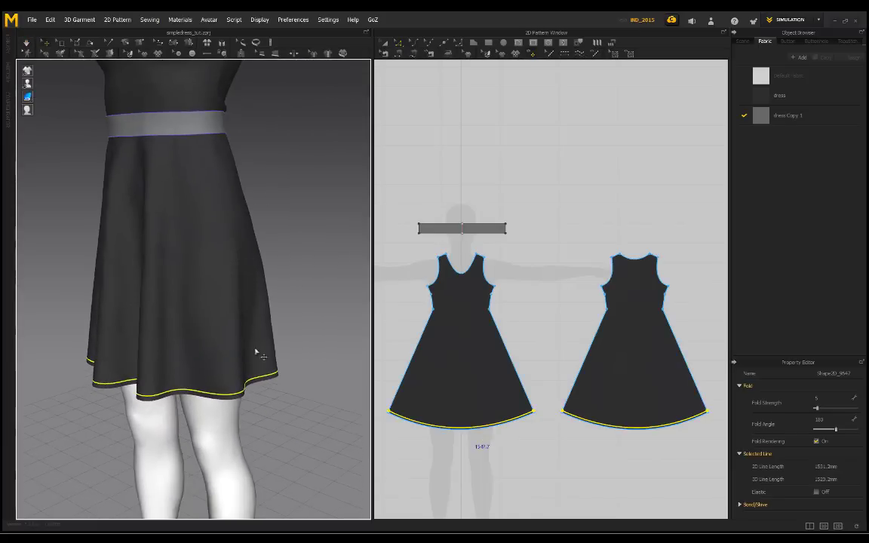
scroll(465, 438, up, 3)
right_click(504, 419)
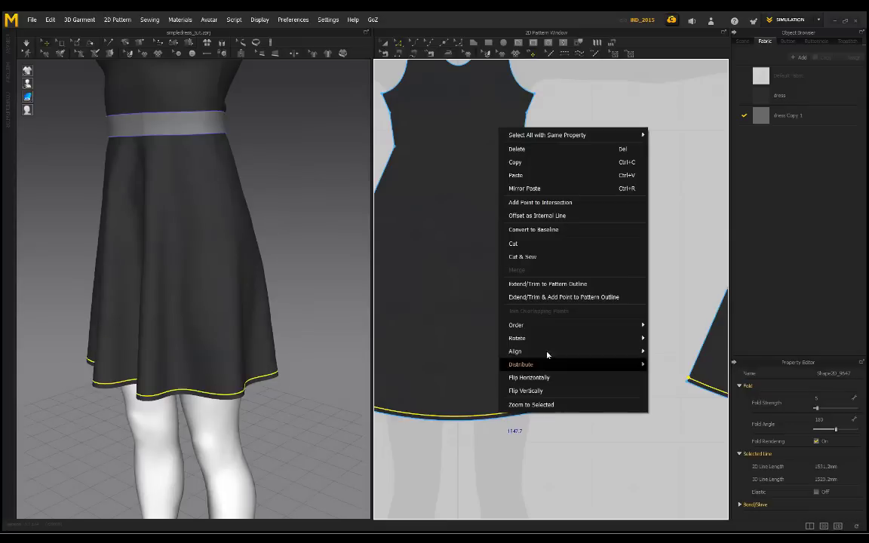
click(533, 260)
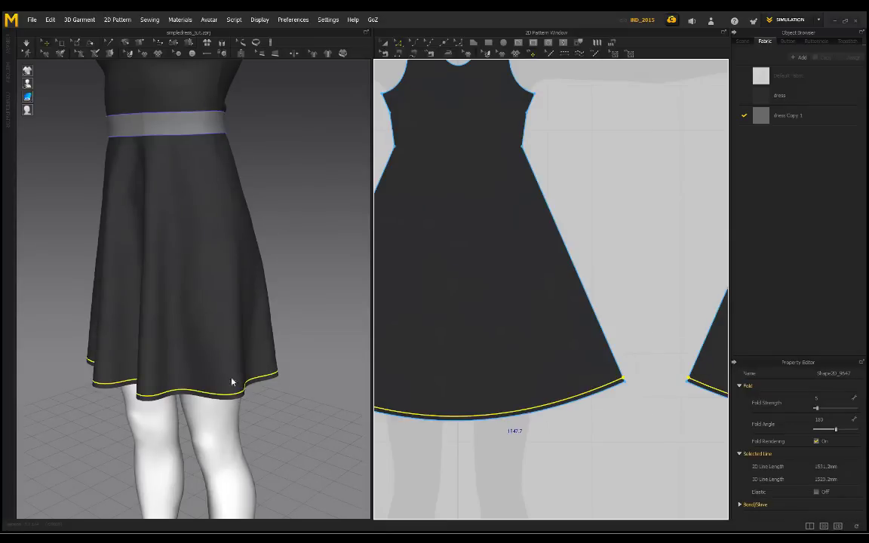
click(684, 257)
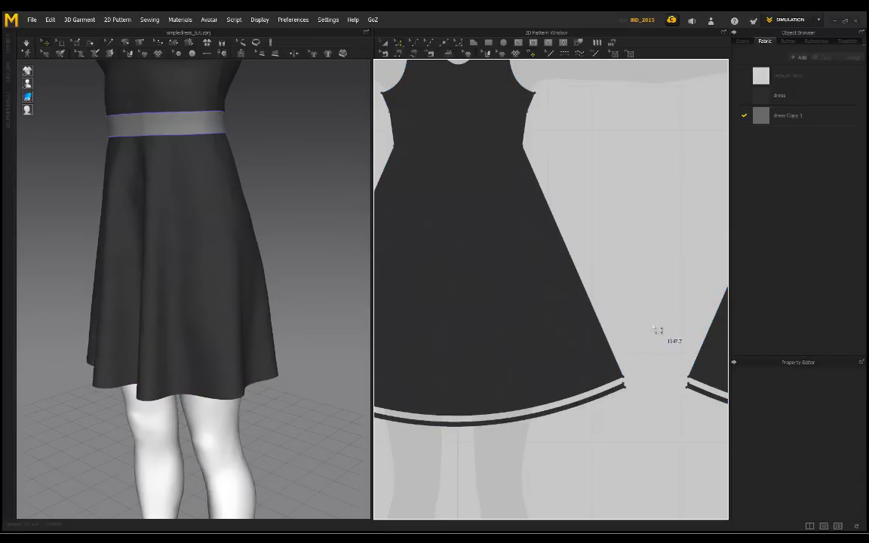
Assign the belt's fabric, dress Copy 1, to both the front and back hem bands.
click(382, 47)
click(558, 411)
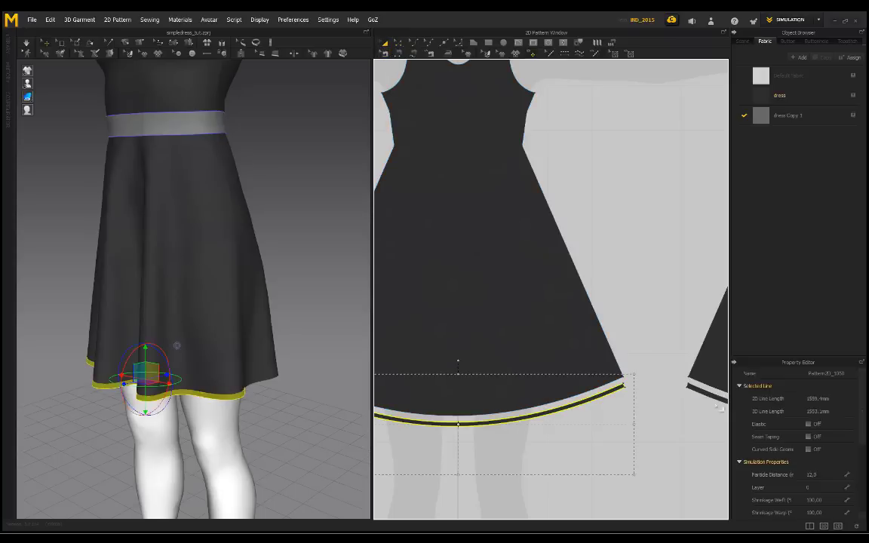
shift+click(716, 398)
scroll(767, 478, down, 3)
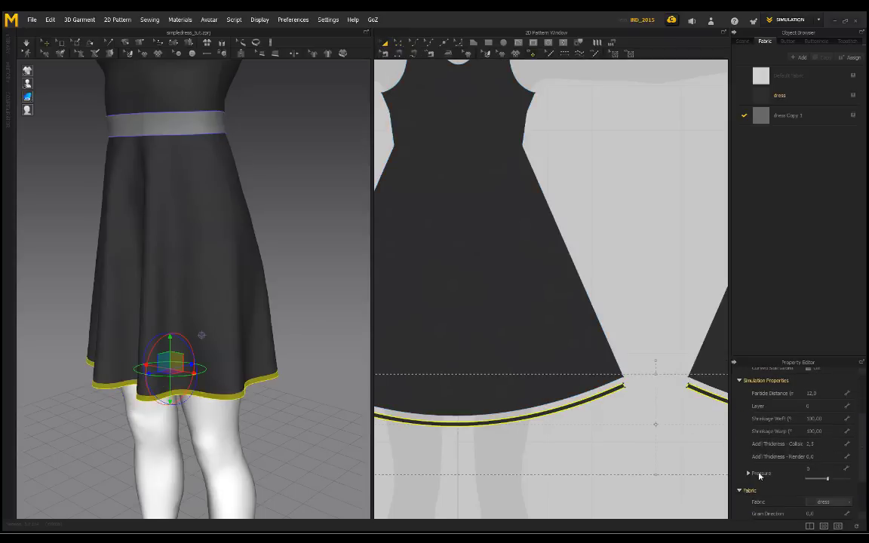
click(836, 479)
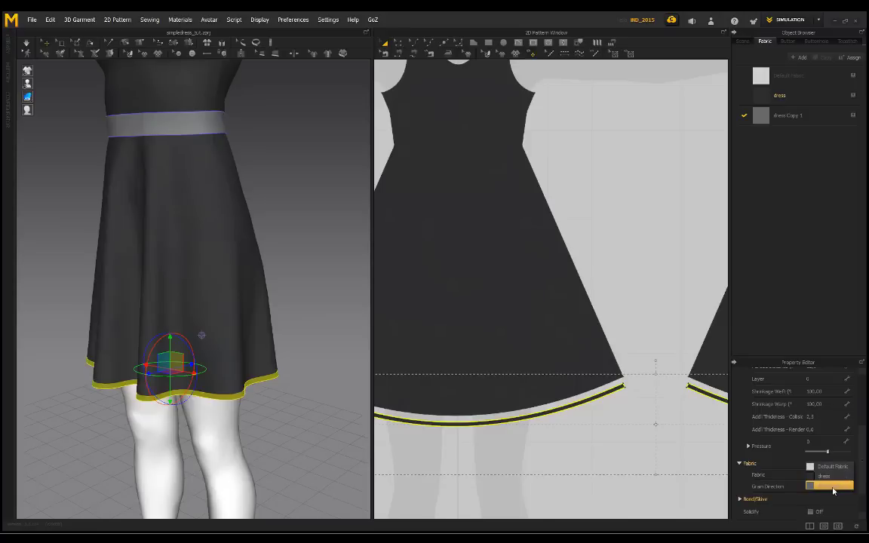
click(829, 486)
click(329, 294)
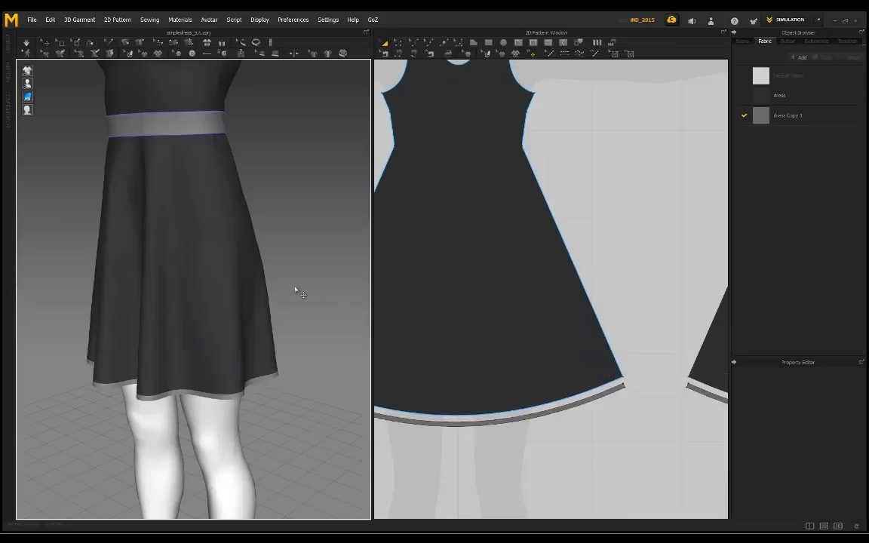
Simulate the dress with its contrasting hem bands until it settles, and stop the simulation.
scroll(297, 290, down, 1)
right_drag(301, 375, 287, 312)
key(space)
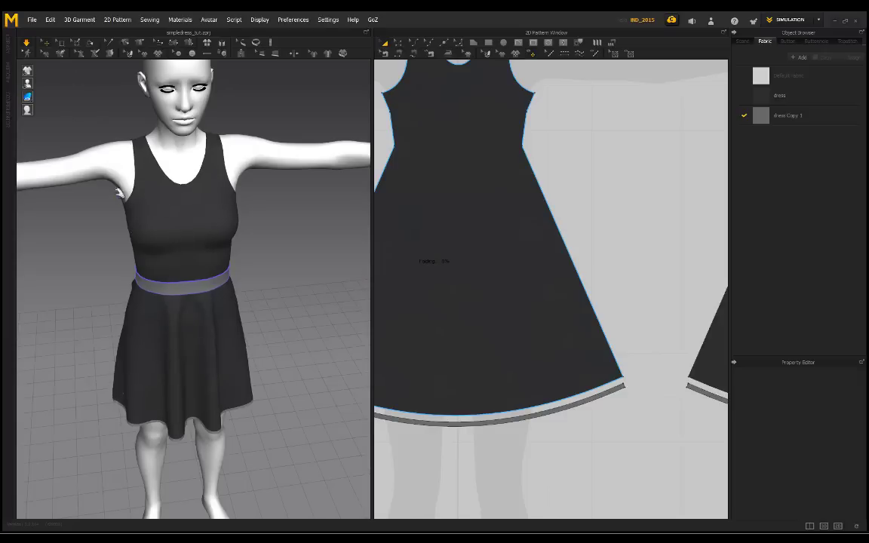
key(space)
right_drag(283, 285, 215, 253)
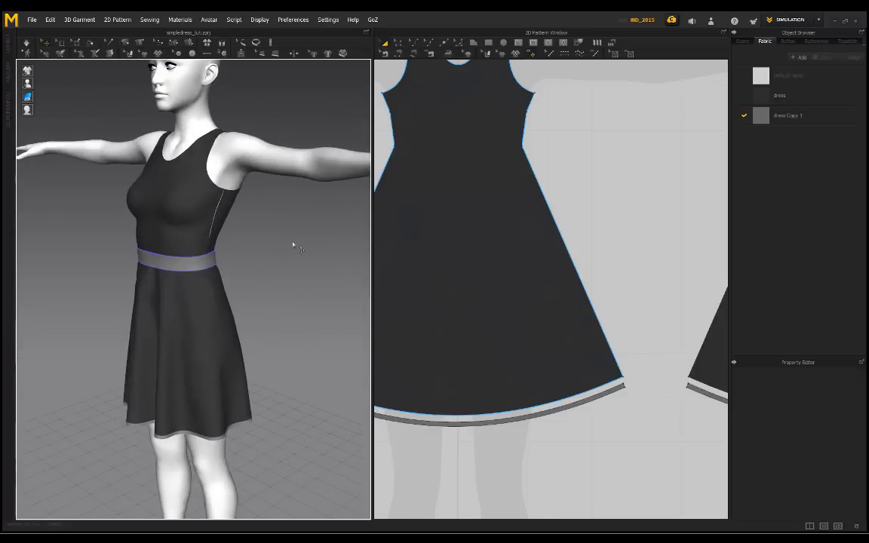
Delete the vertical centre line inside the belt pattern.
scroll(545, 178, down, 3)
middle_drag(558, 145, 579, 305)
scroll(523, 175, up, 2)
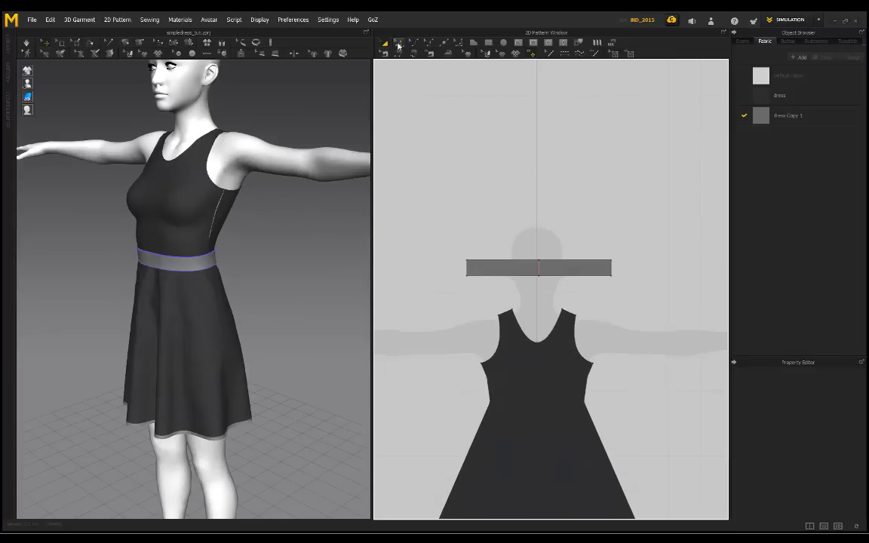
scroll(535, 273, up, 3)
click(559, 264)
click(561, 295)
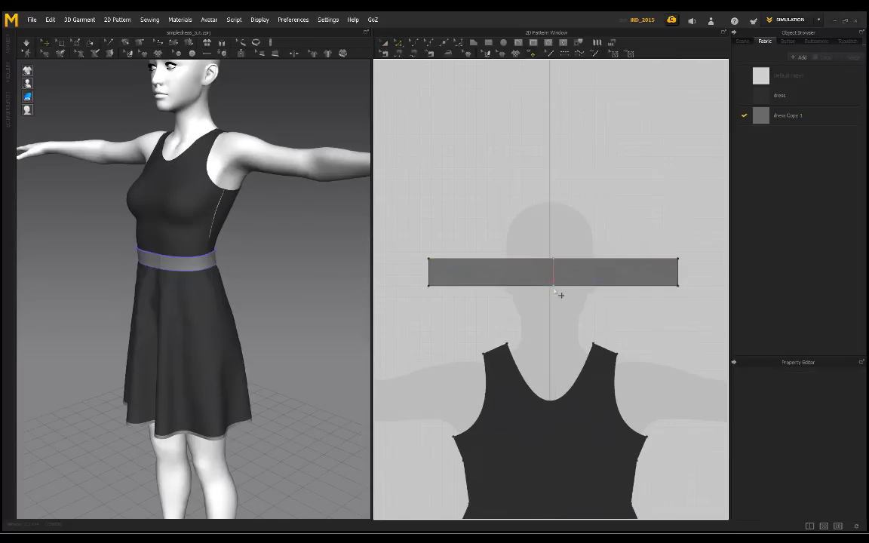
scroll(554, 289, up, 3)
click(554, 273)
key(Delete)
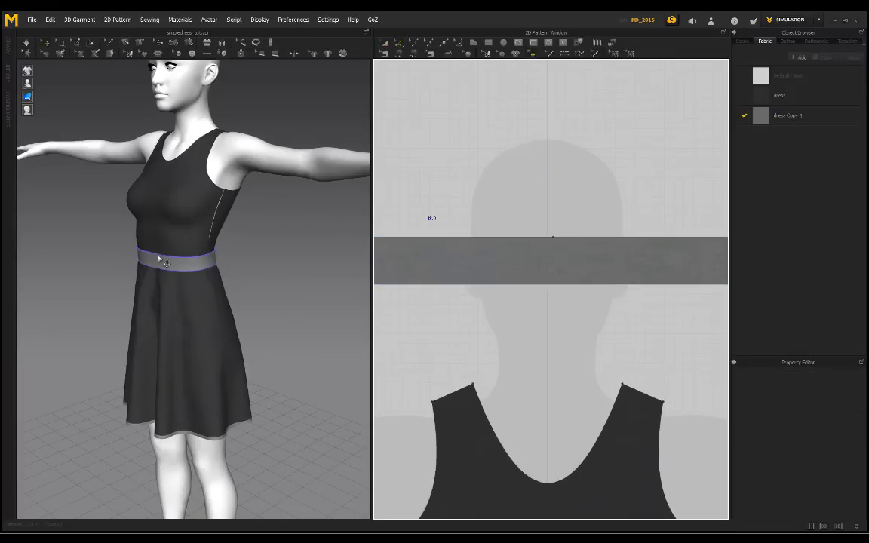
Delete the leftover point in the middle of the belt pattern's upper edge.
right_drag(236, 258, 275, 251)
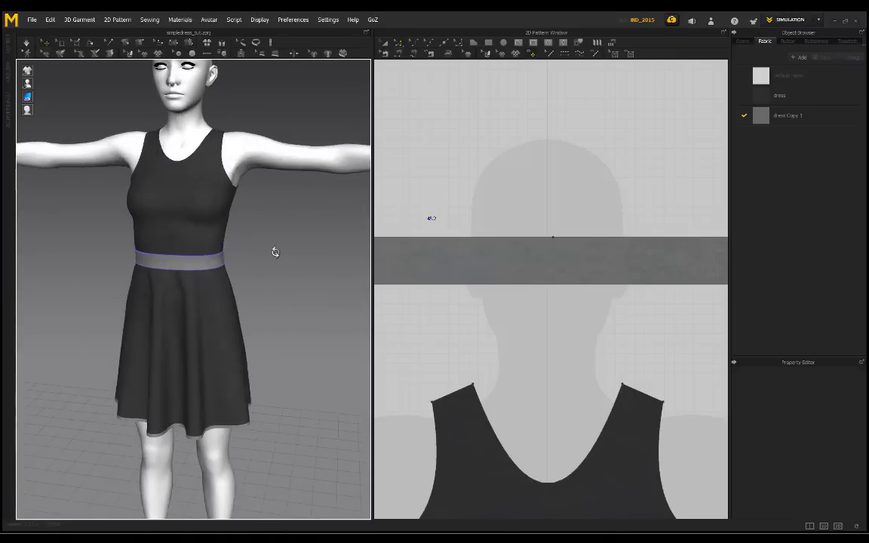
click(553, 239)
key(Delete)
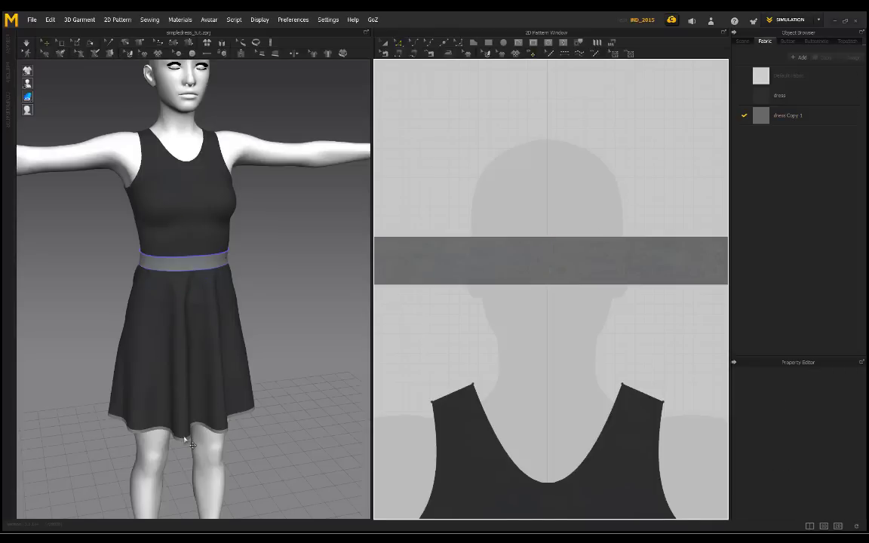
Select the belt pattern's upper edge to check that it is one continuous line, and clear the selection.
click(547, 242)
scroll(549, 264, down, 1)
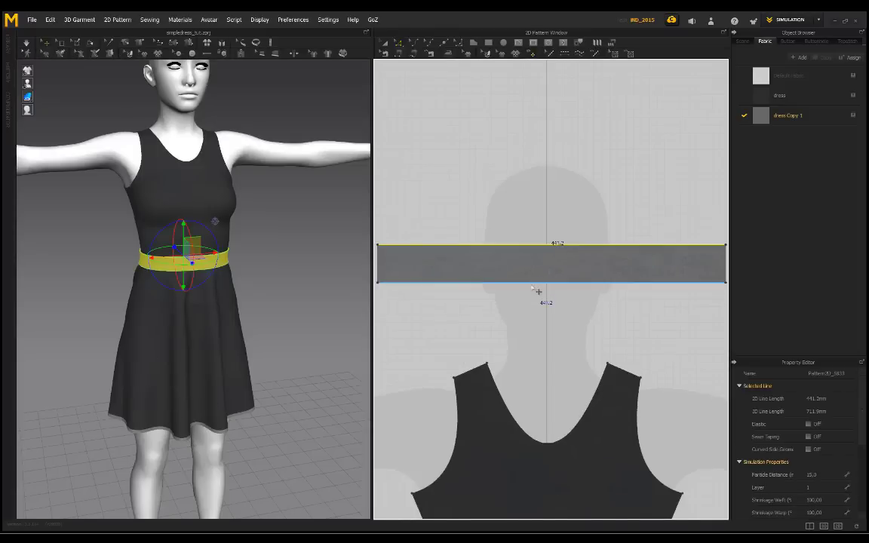
right_click(532, 285)
click(469, 151)
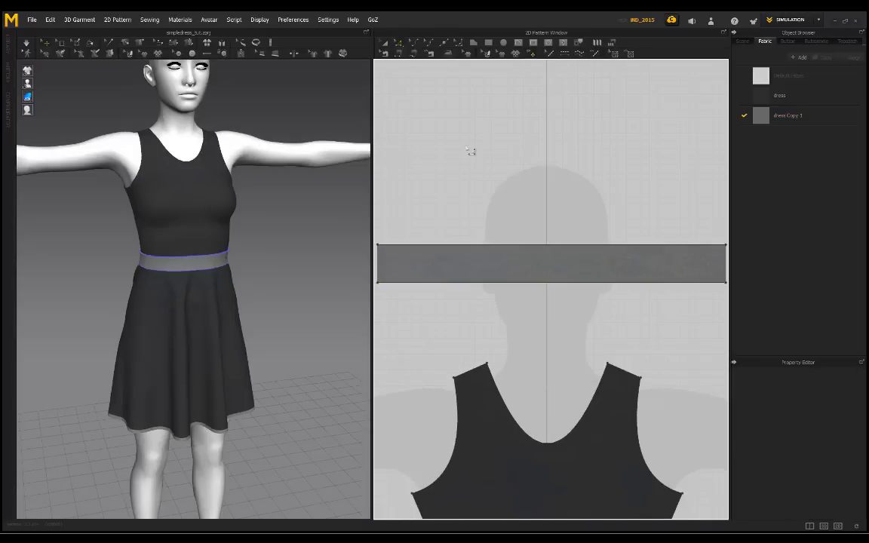
Simulate the dress with its cleaned-up belt and hem bands on the avatar.
right_drag(318, 247, 257, 257)
key(space)
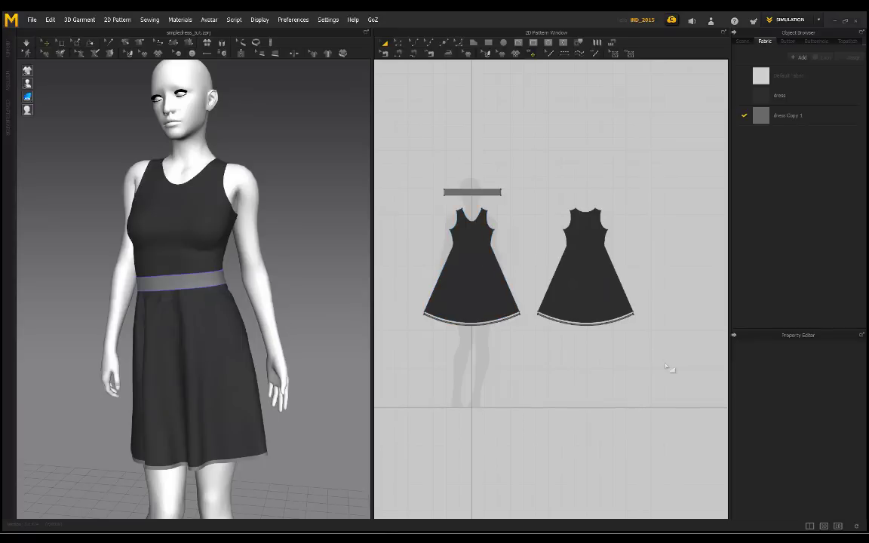
Check the simulation properties of the front, back and hem band patterns, and inspect the draped dress around the belt.
drag(672, 357, 417, 211)
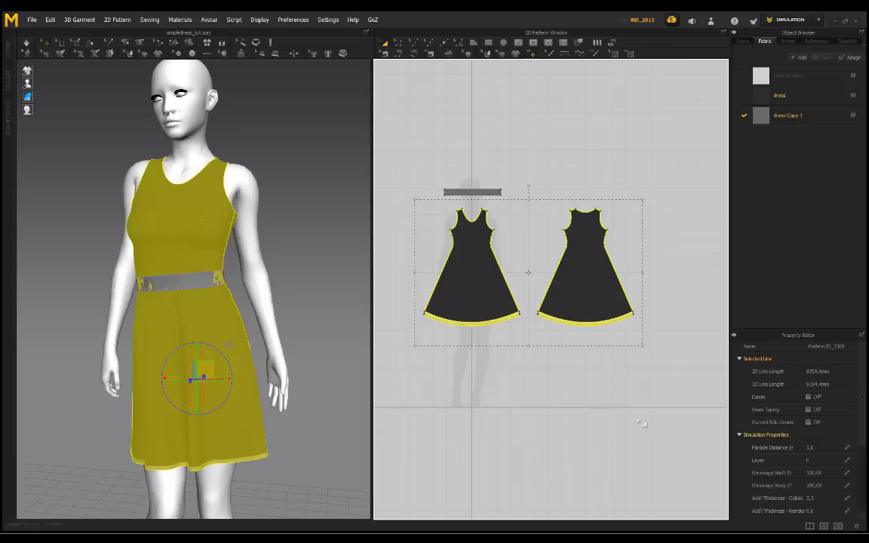
click(534, 423)
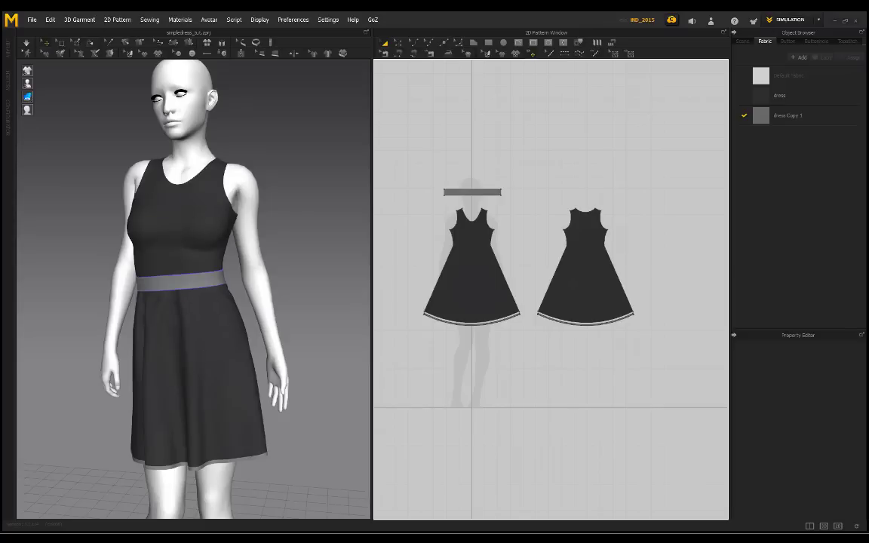
scroll(235, 332, up, 5)
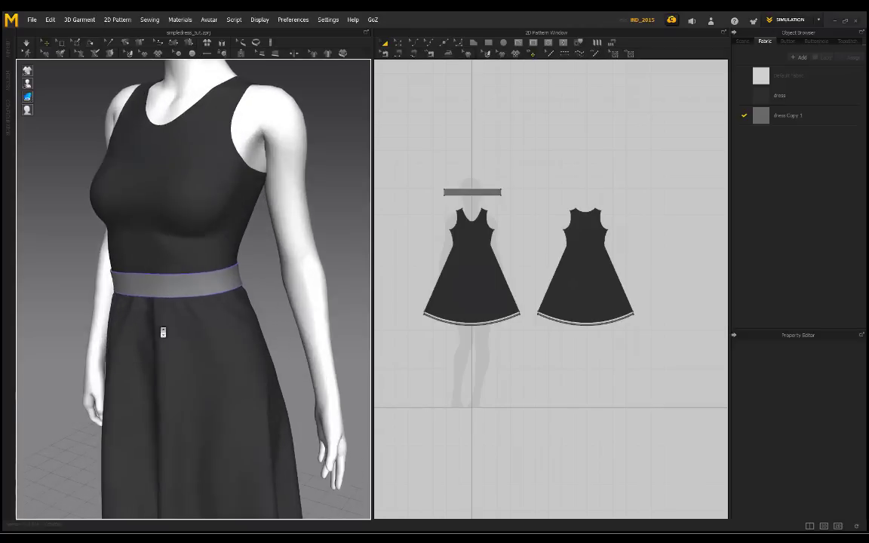
scroll(235, 333, down, 5)
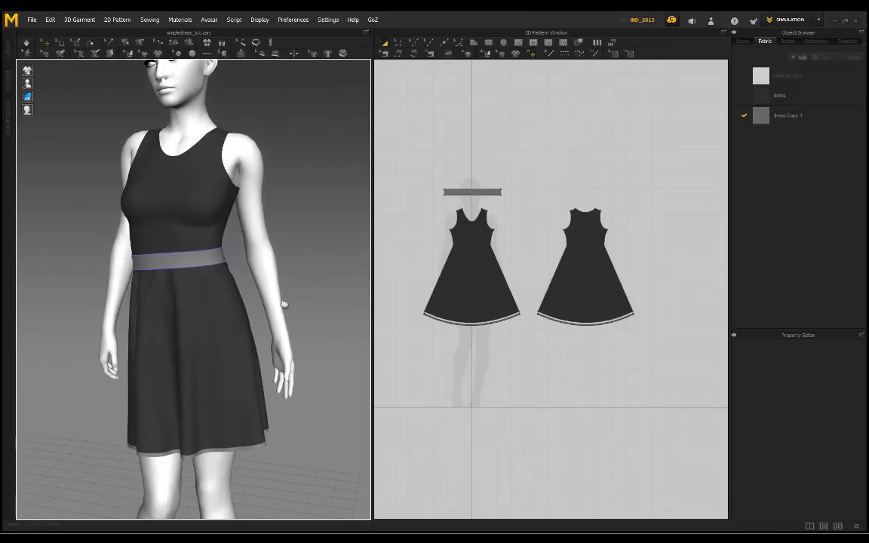